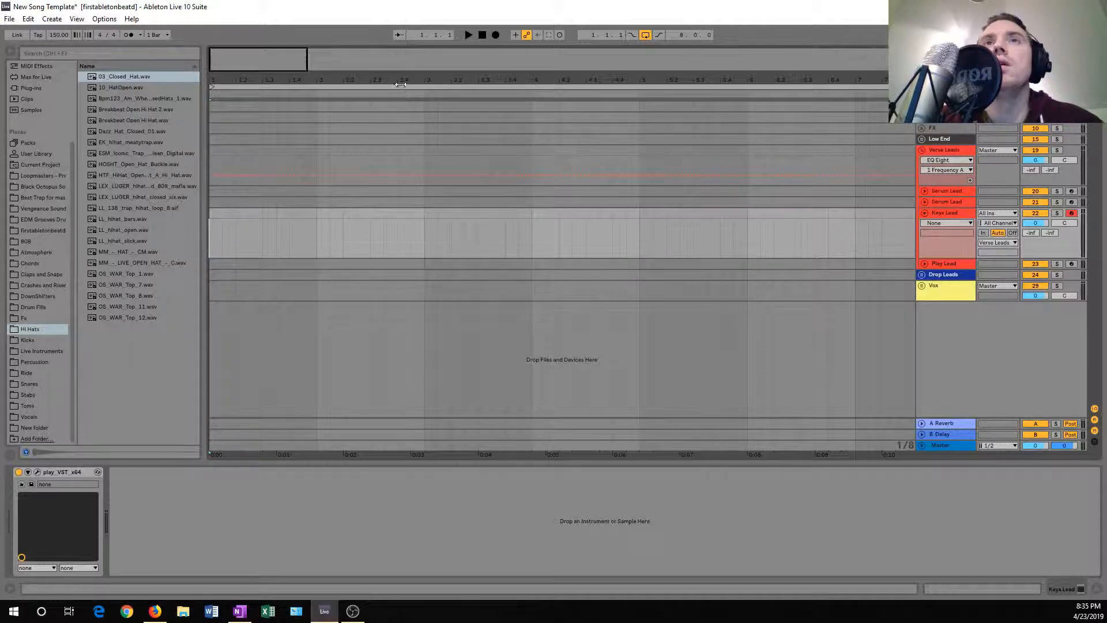
# Create an empty four-bar MIDI clip at the start of the Keys Lead track and enlarge its piano roll
pyautogui.moveTo(215, 230); pyautogui.dragTo(644, 214)
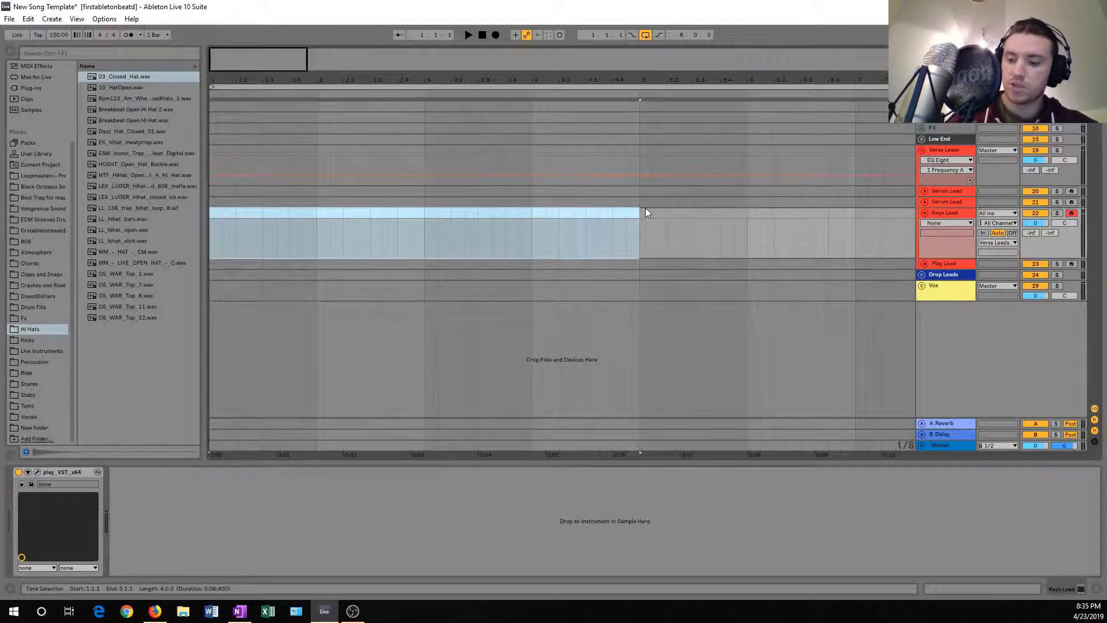
pyautogui.hotkey('ctrl', 'shift', 'm')
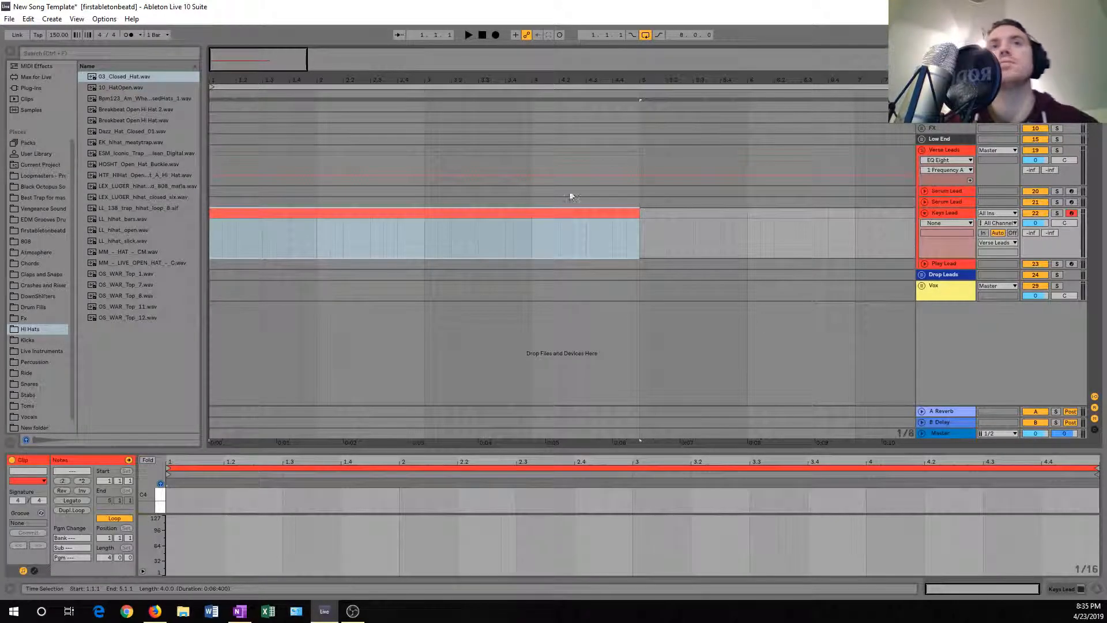
pyautogui.rightClick(532, 225)
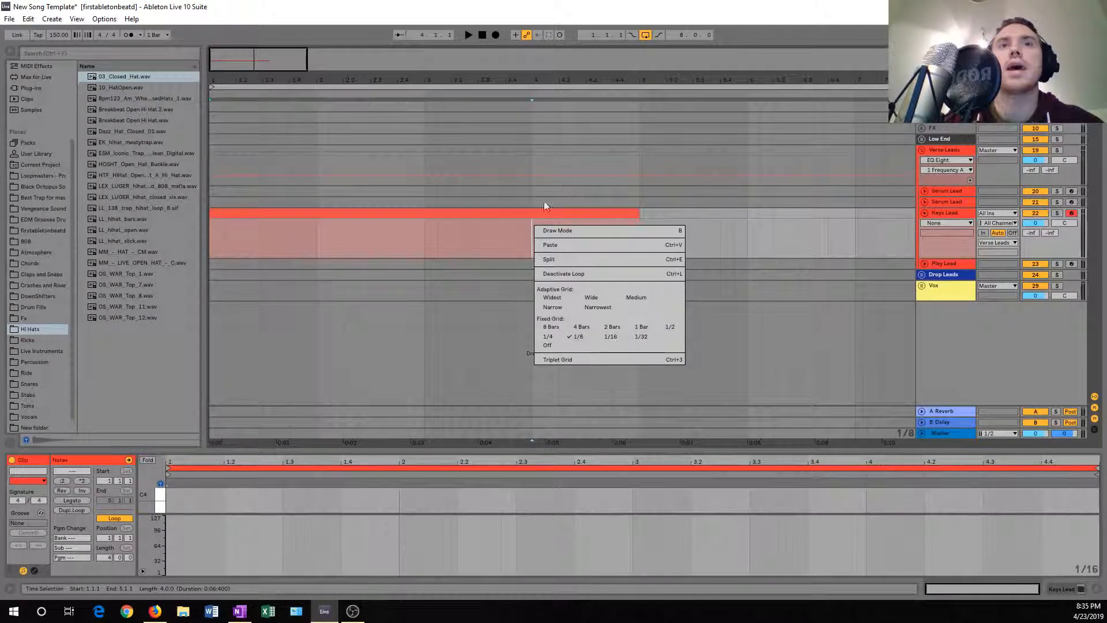
pyautogui.click(706, 221)
pyautogui.click(571, 213)
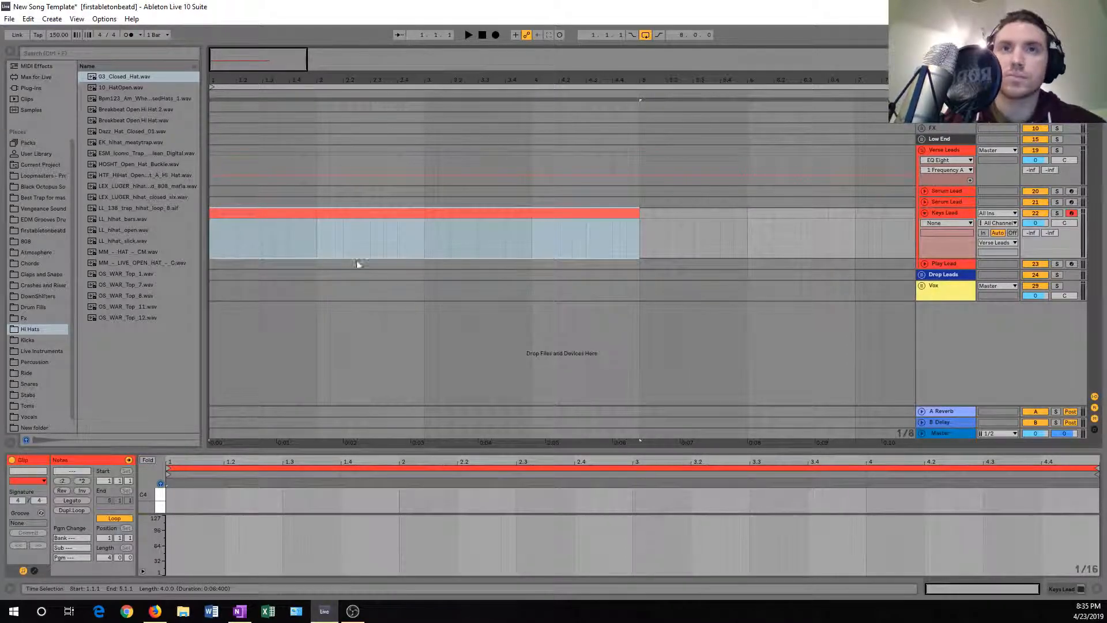
pyautogui.moveTo(509, 450); pyautogui.dragTo(510, 99)
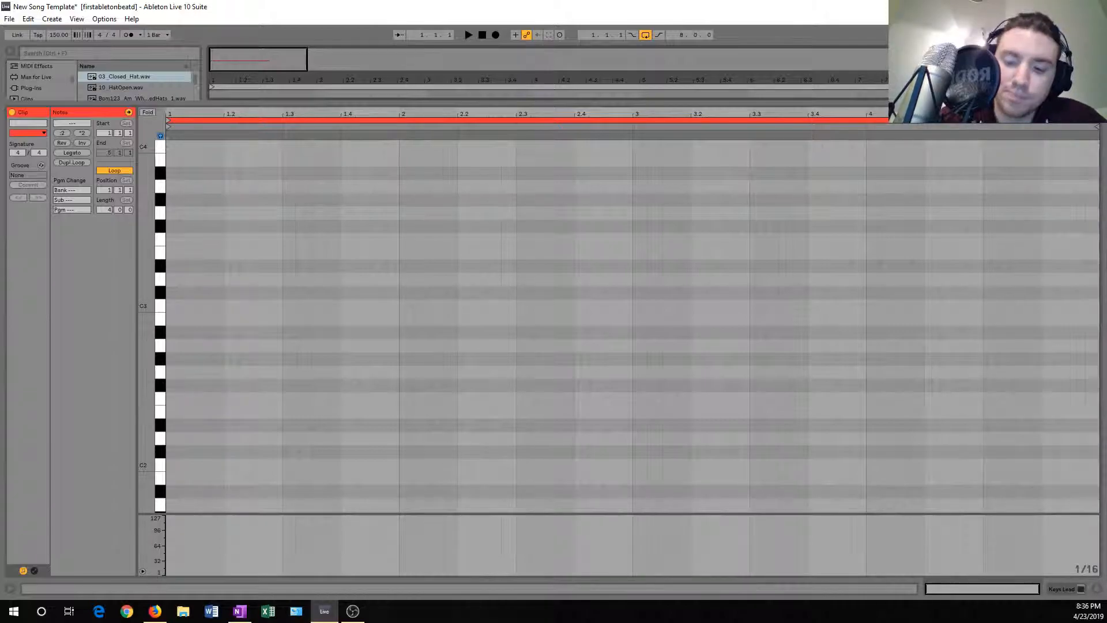
# Consult the D minor chord chart in OneNote and draw a one-bar D3 note with velocity 117 at the clip's start
pyautogui.hotkey('alt', 'Tab')
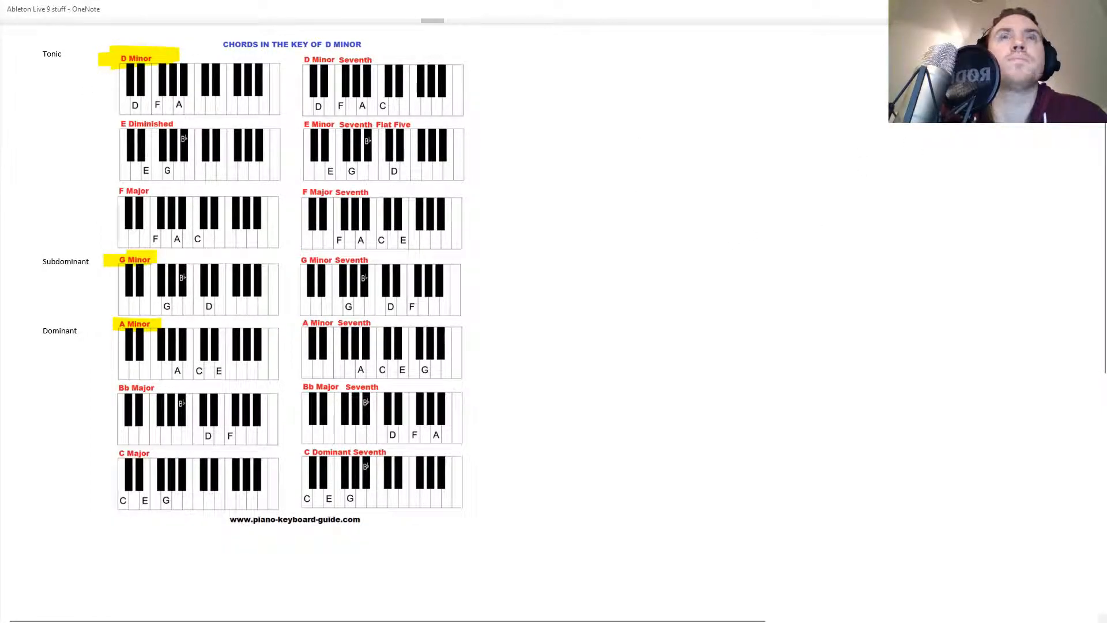
pyautogui.hotkey('alt', 'Tab')
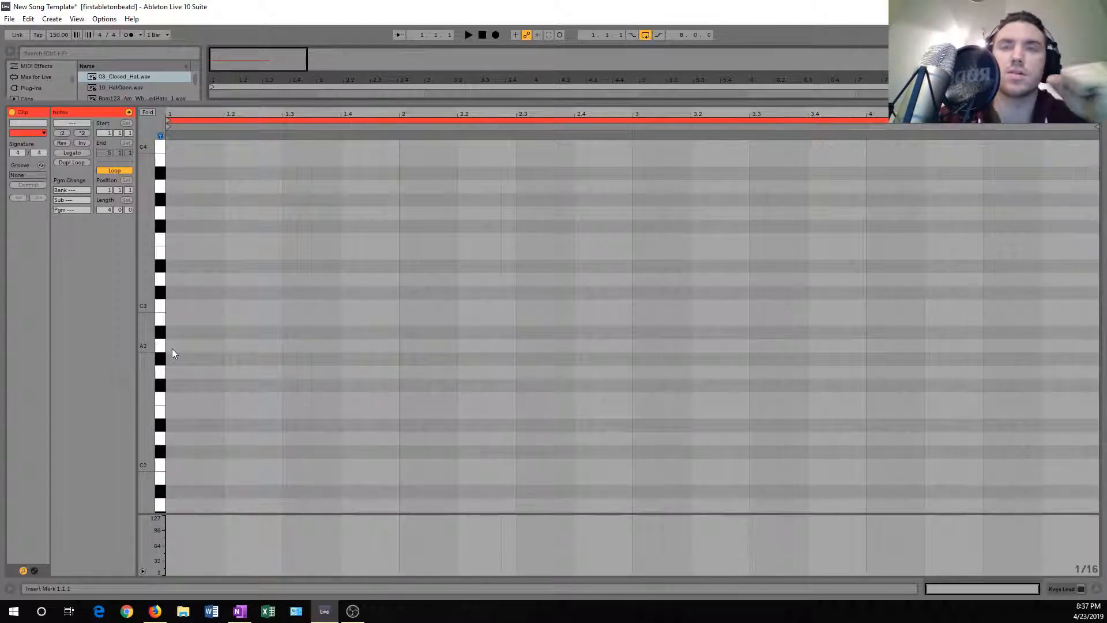
pyautogui.click(175, 280)
pyautogui.doubleClick(175, 280)
pyautogui.moveTo(180, 280); pyautogui.dragTo(396, 290)
pyautogui.moveTo(167, 531); pyautogui.dragTo(169, 528)
pyautogui.scroll(2, 202, 445)
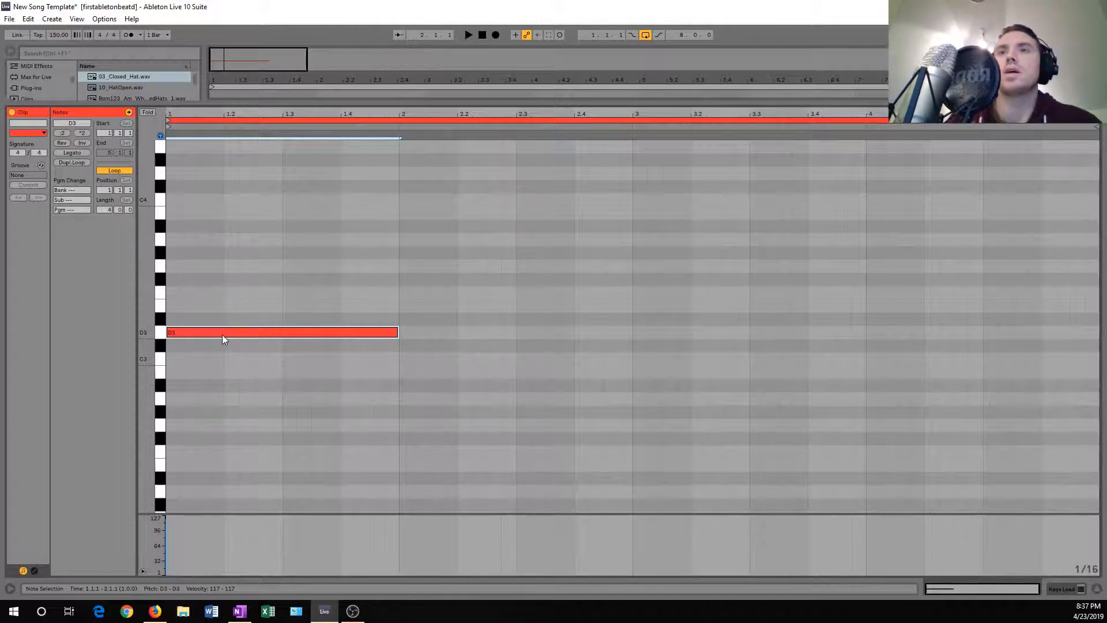
# Duplicate the D3 note up to F3 and A3 to complete the D minor chord in bar 1
pyautogui.moveTo(223, 334); pyautogui.dragTo(220, 295)
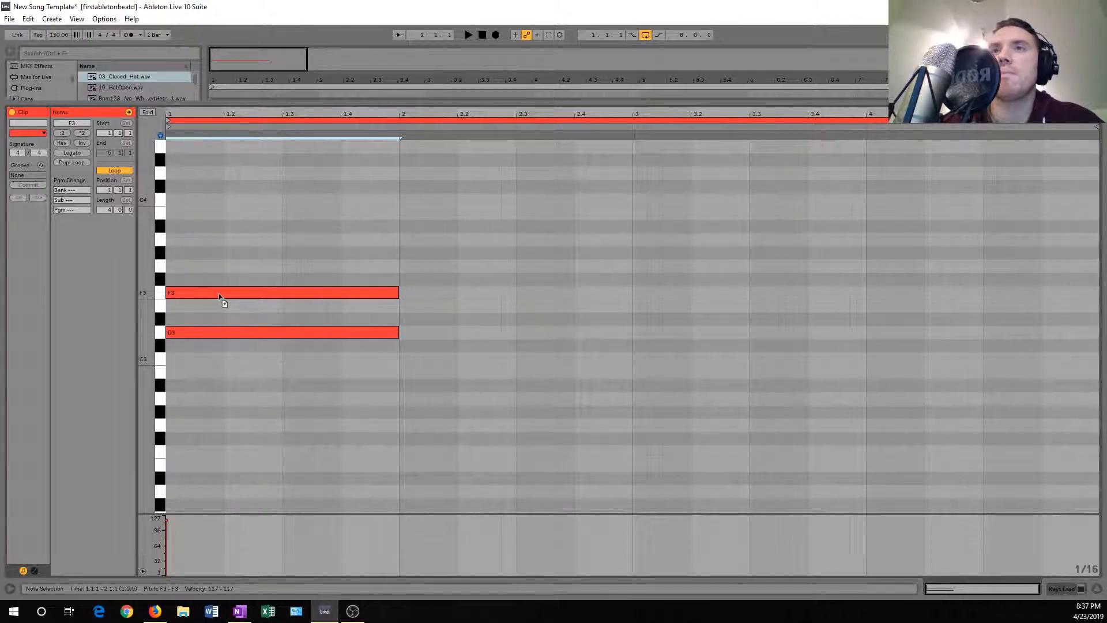
pyautogui.rightClick(219, 294)
pyautogui.click(403, 315)
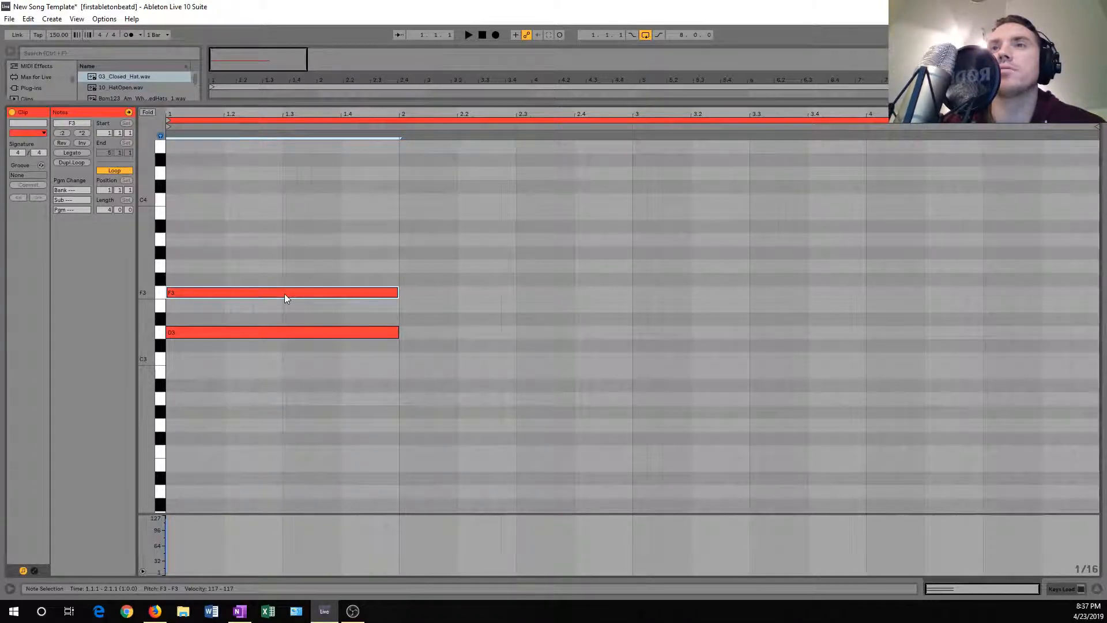
pyautogui.moveTo(284, 295); pyautogui.dragTo(284, 242)
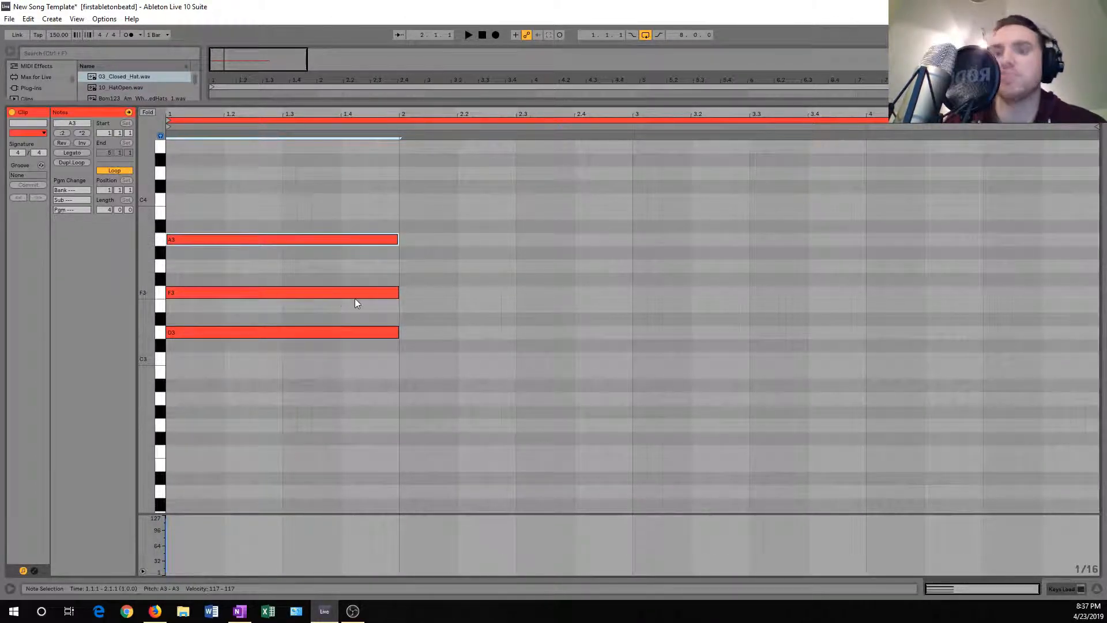
# Audition the D minor chord and vary its note velocities, setting A3 to 122
pyautogui.press('space')
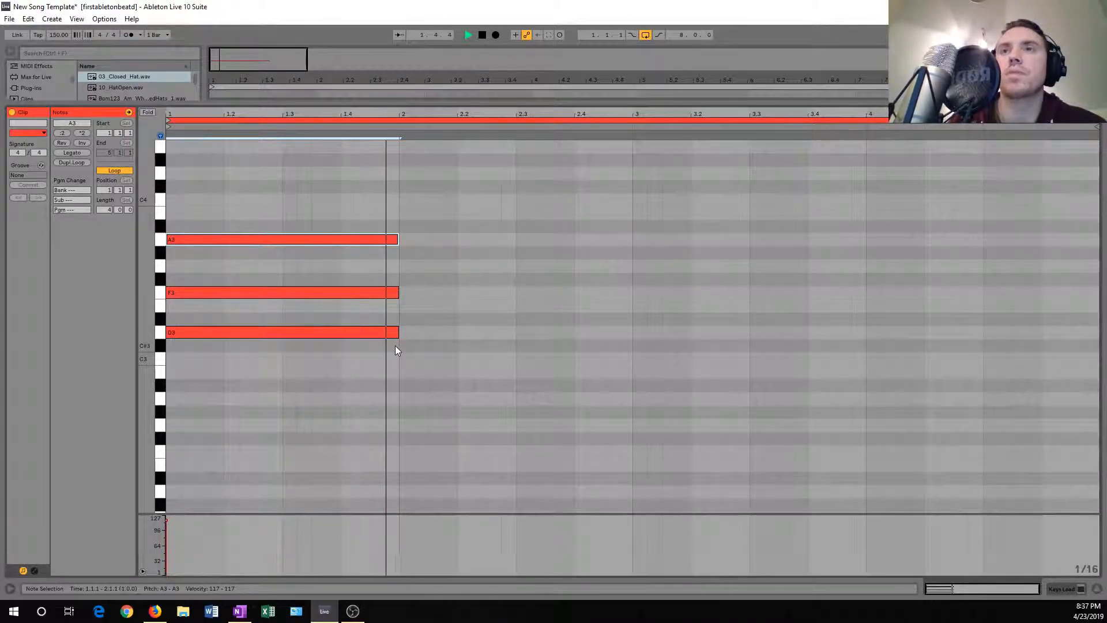
pyautogui.press('space')
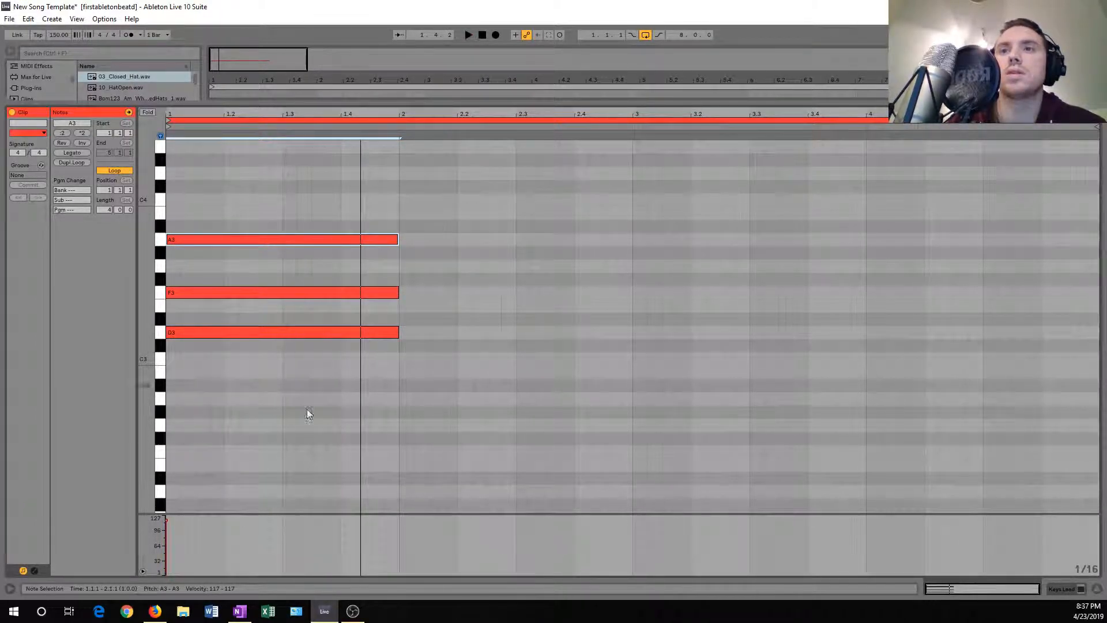
pyautogui.moveTo(207, 512)
pyautogui.mouseDown()
pyautogui.moveTo(206, 447)
pyautogui.moveTo(168, 461)
pyautogui.mouseUp()
pyautogui.click(166, 459)
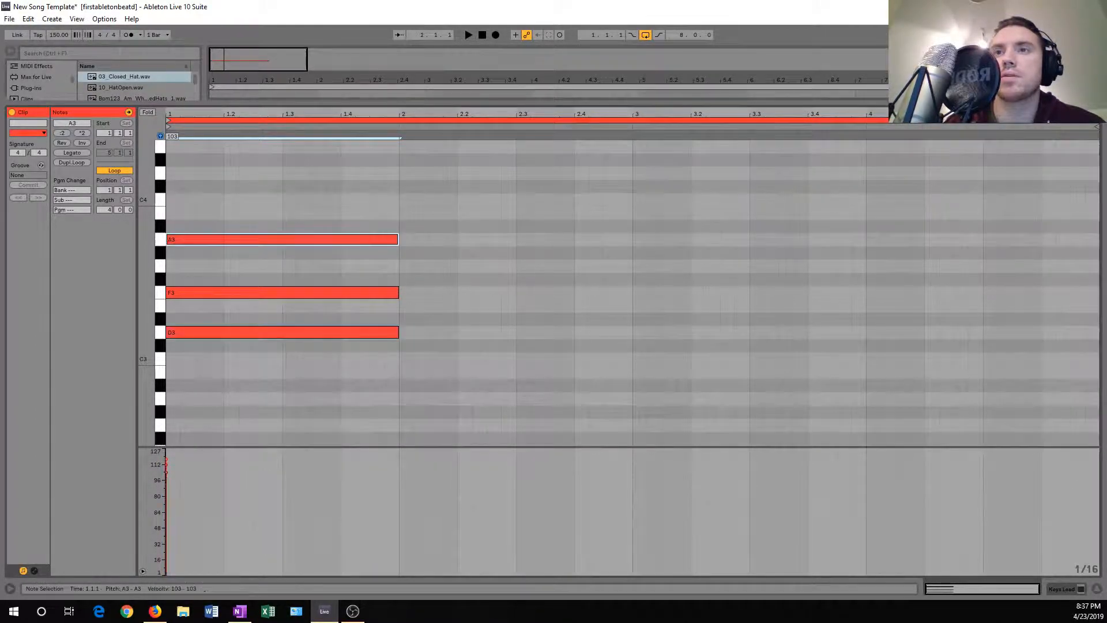
pyautogui.press('space')
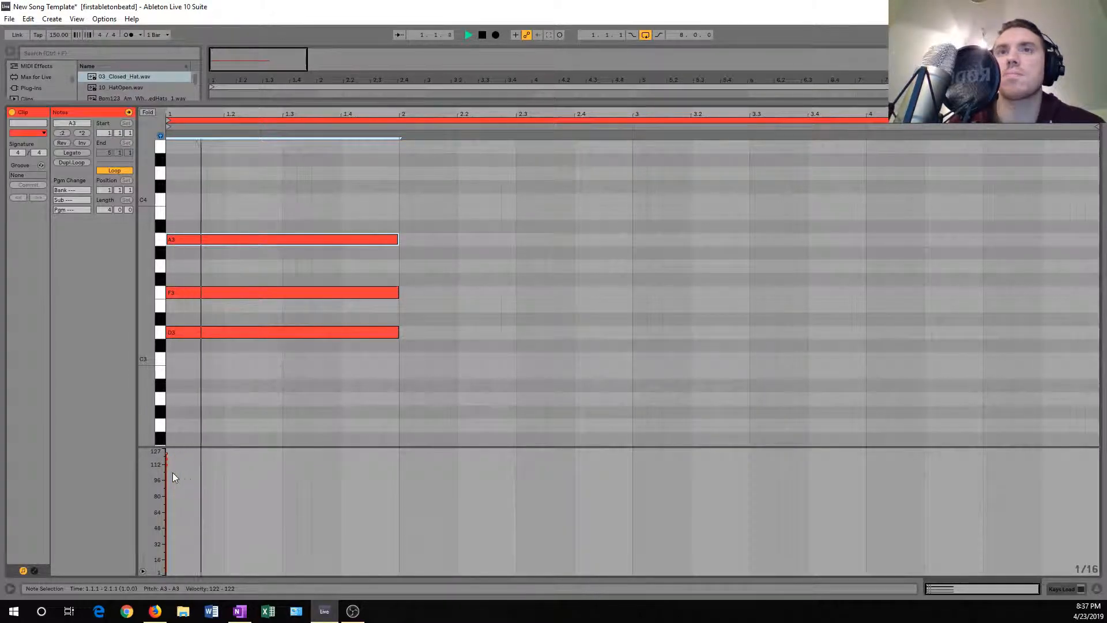
pyautogui.press('space')
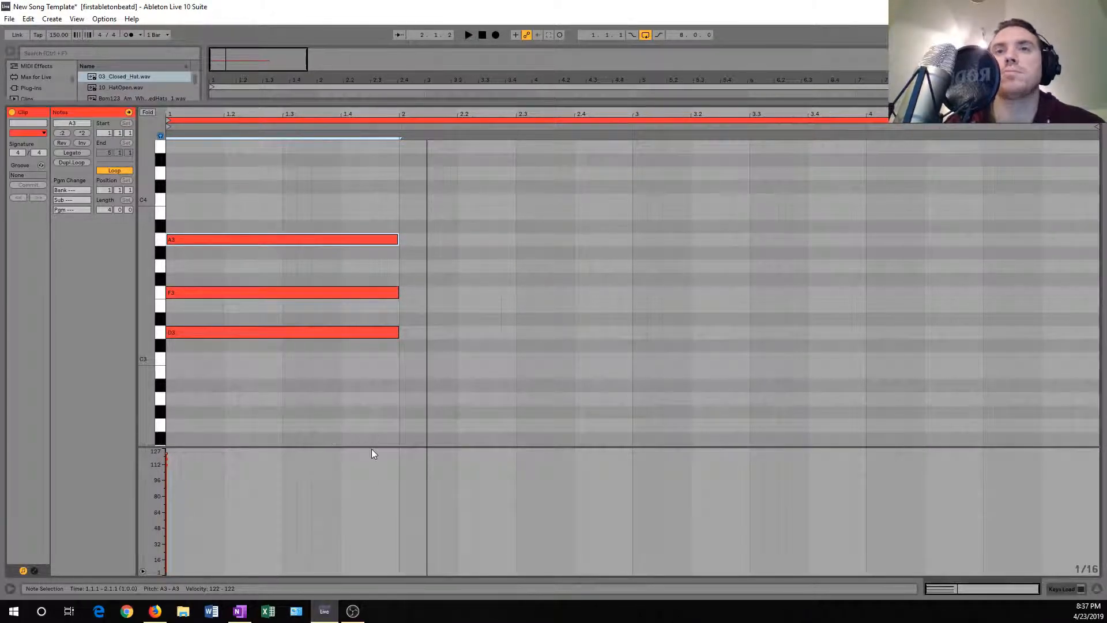
pyautogui.moveTo(372, 448); pyautogui.dragTo(379, 512)
pyautogui.scroll(5, 385, 410)
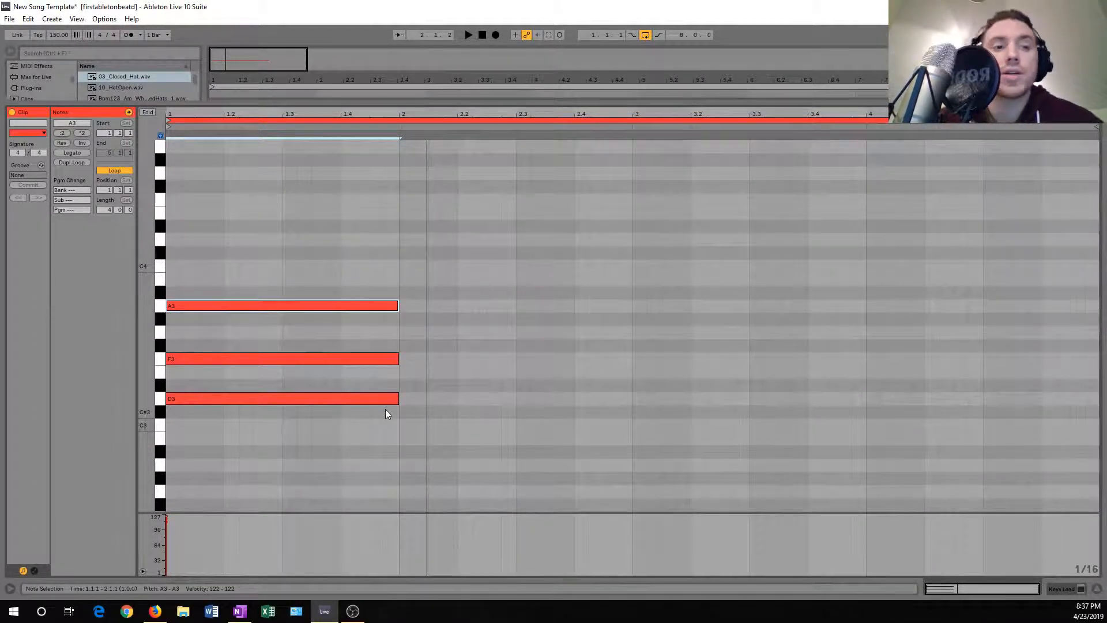
# Build a one-bar G minor chord in bar 2 from copied notes at G3, A#3 and D4
pyautogui.click(320, 399)
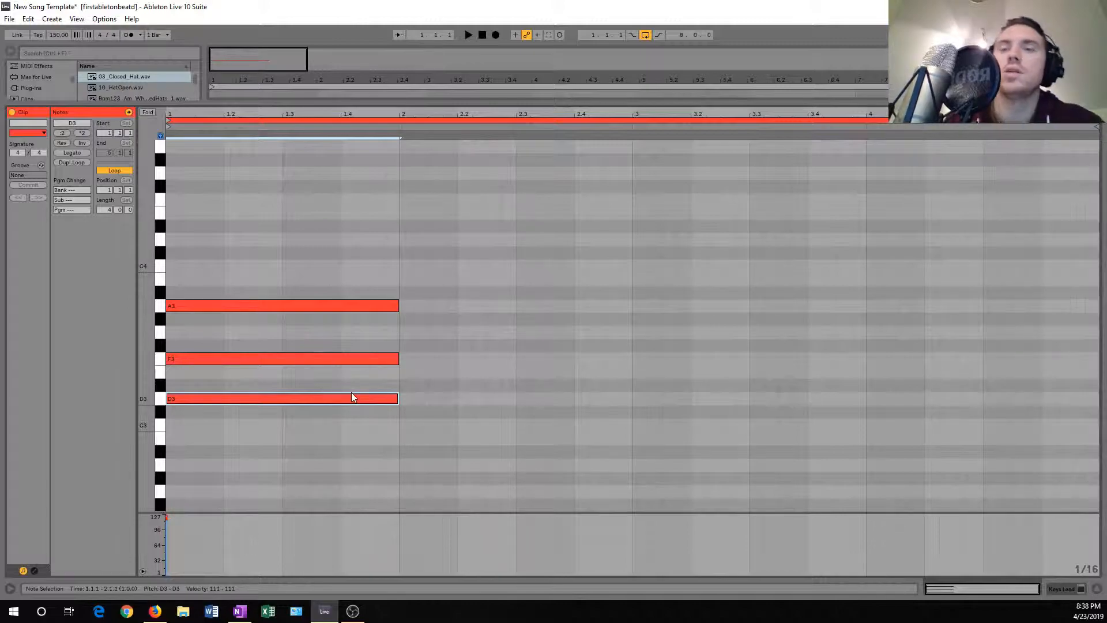
pyautogui.moveTo(330, 399)
pyautogui.mouseDown()
pyautogui.moveTo(568, 373)
pyautogui.moveTo(564, 334)
pyautogui.mouseUp()
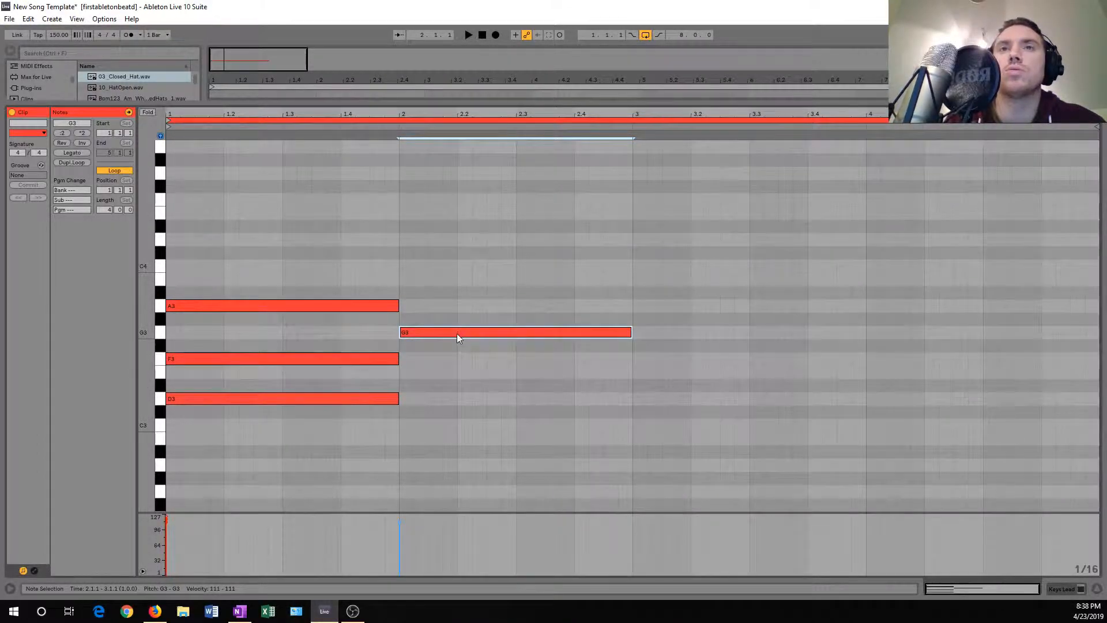
pyautogui.moveTo(457, 332); pyautogui.dragTo(457, 286)
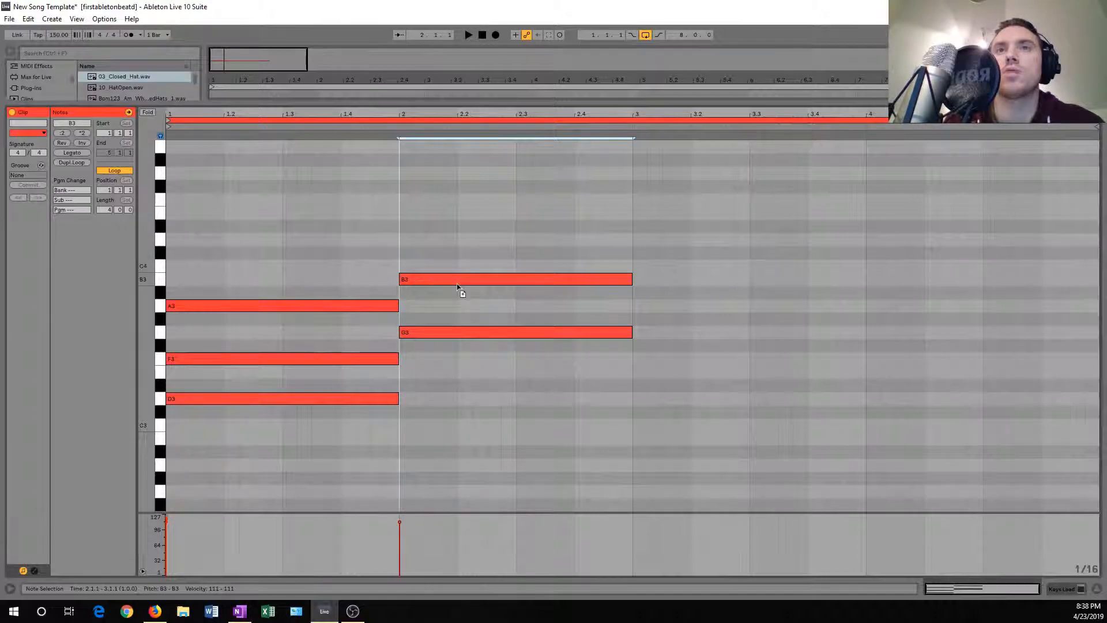
pyautogui.moveTo(457, 287); pyautogui.dragTo(456, 244)
# Audition the two chords and vary the velocities of the bar 2 notes, setting D4 to 119
pyautogui.press('space')
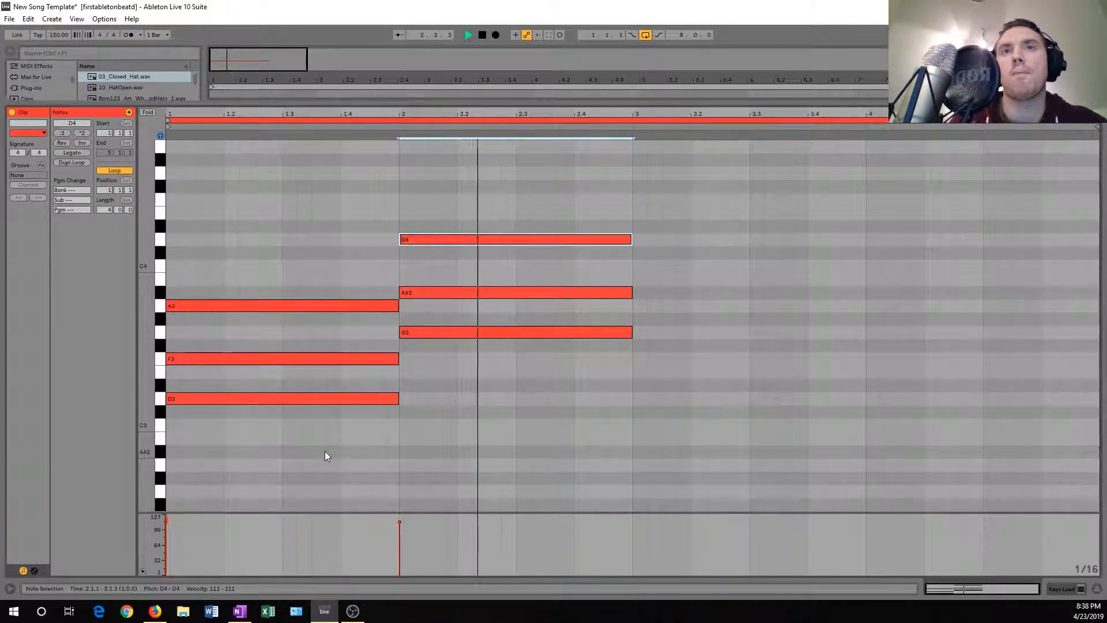
pyautogui.press('space')
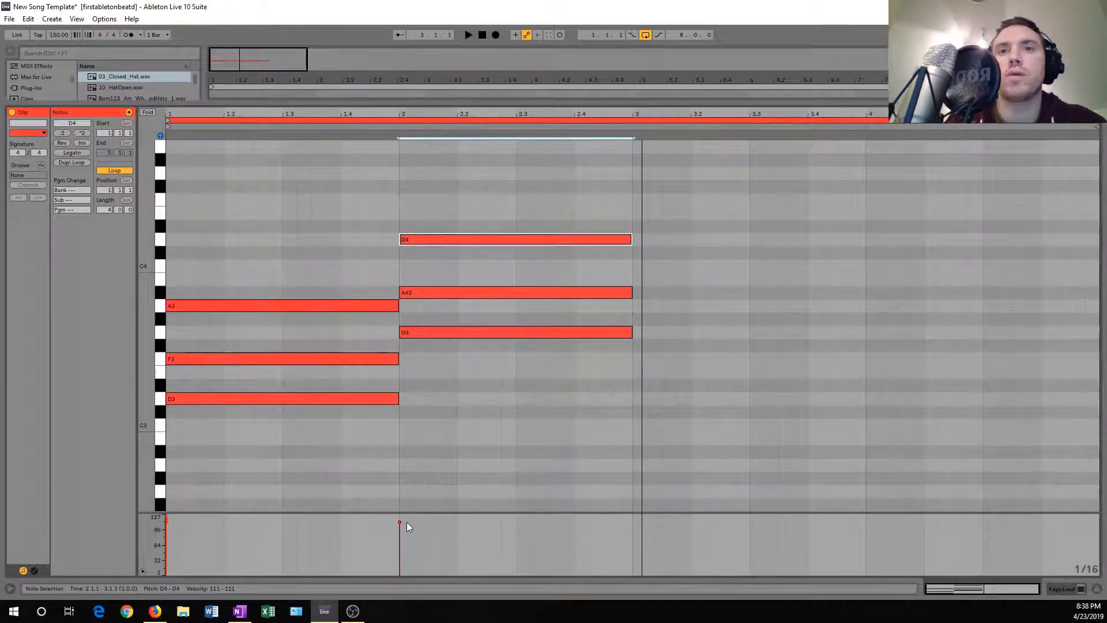
pyautogui.moveTo(400, 522)
pyautogui.mouseDown()
pyautogui.moveTo(400, 532)
pyautogui.moveTo(400, 518)
pyautogui.mouseUp()
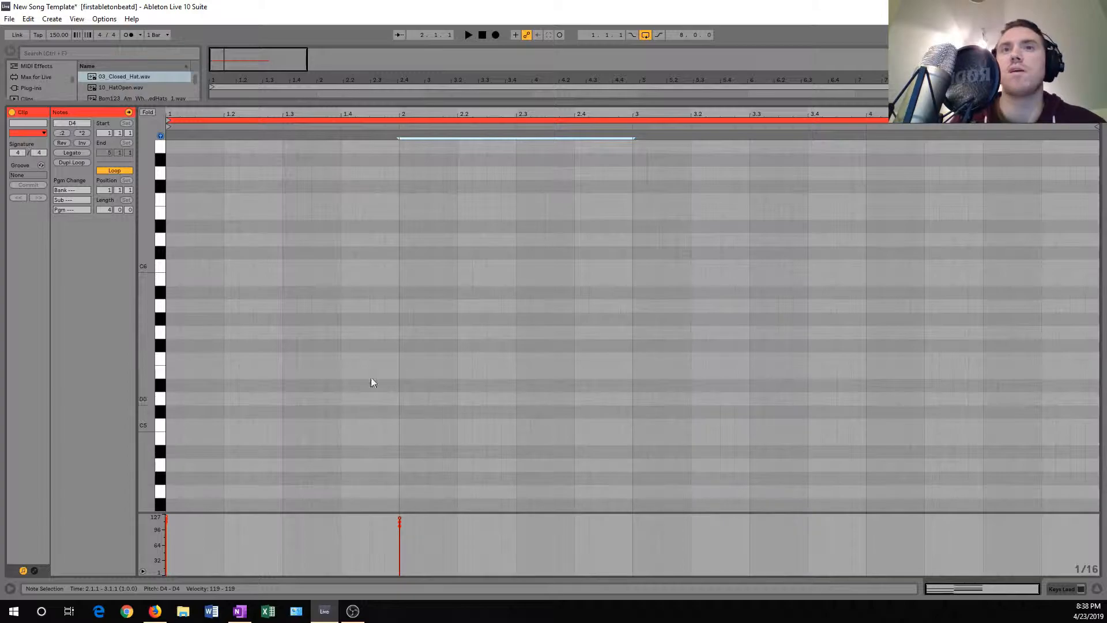
pyautogui.scroll(-6, 330, 333)
pyautogui.scroll(-3, 348, 331)
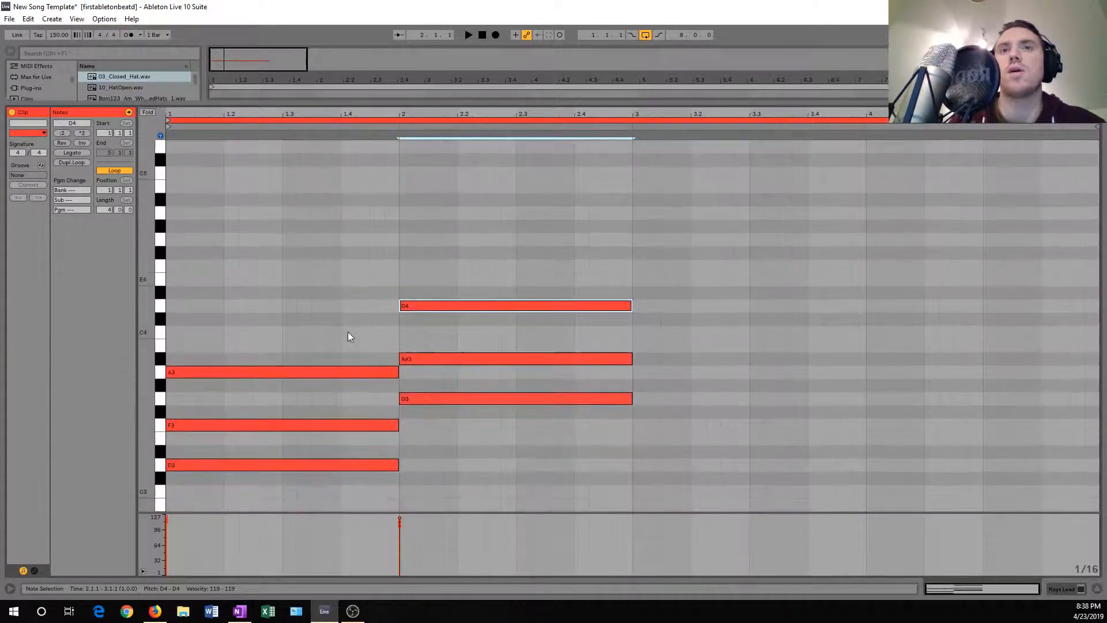
pyautogui.click(488, 276)
pyautogui.moveTo(417, 261); pyautogui.dragTo(490, 300)
pyautogui.click(515, 272)
pyautogui.moveTo(408, 256); pyautogui.dragTo(530, 299)
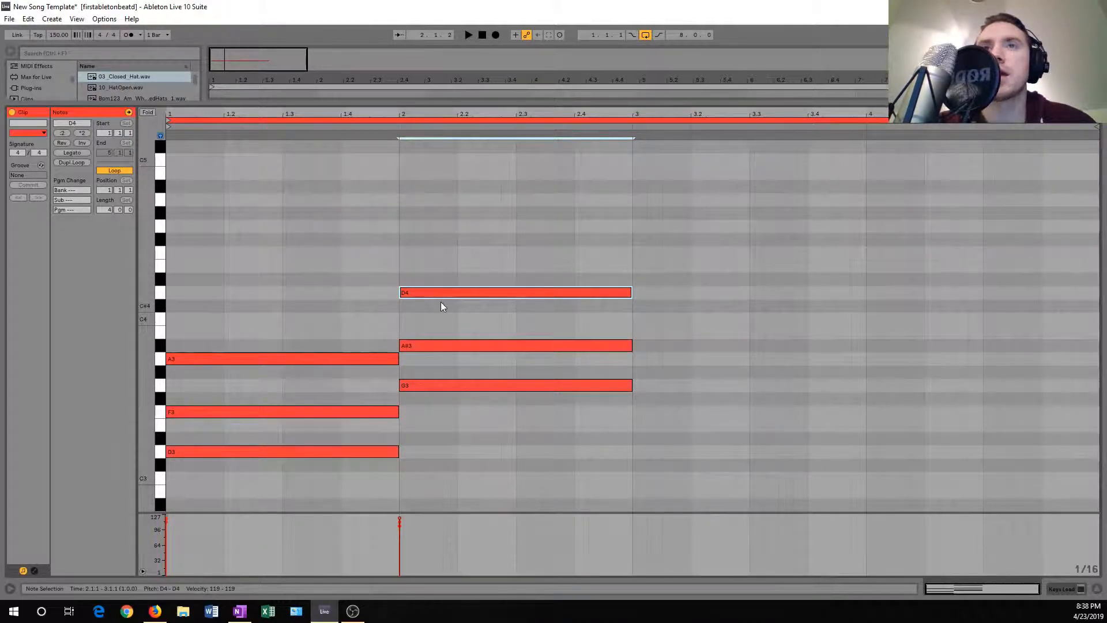
pyautogui.moveTo(403, 275); pyautogui.dragTo(620, 300)
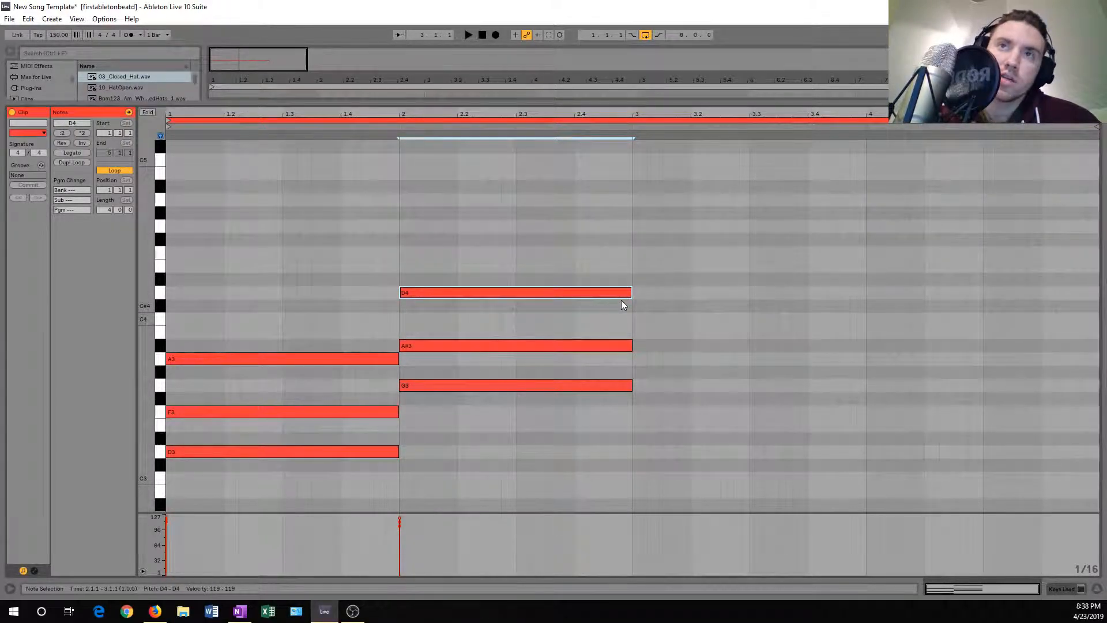
pyautogui.moveTo(416, 266); pyautogui.dragTo(556, 313)
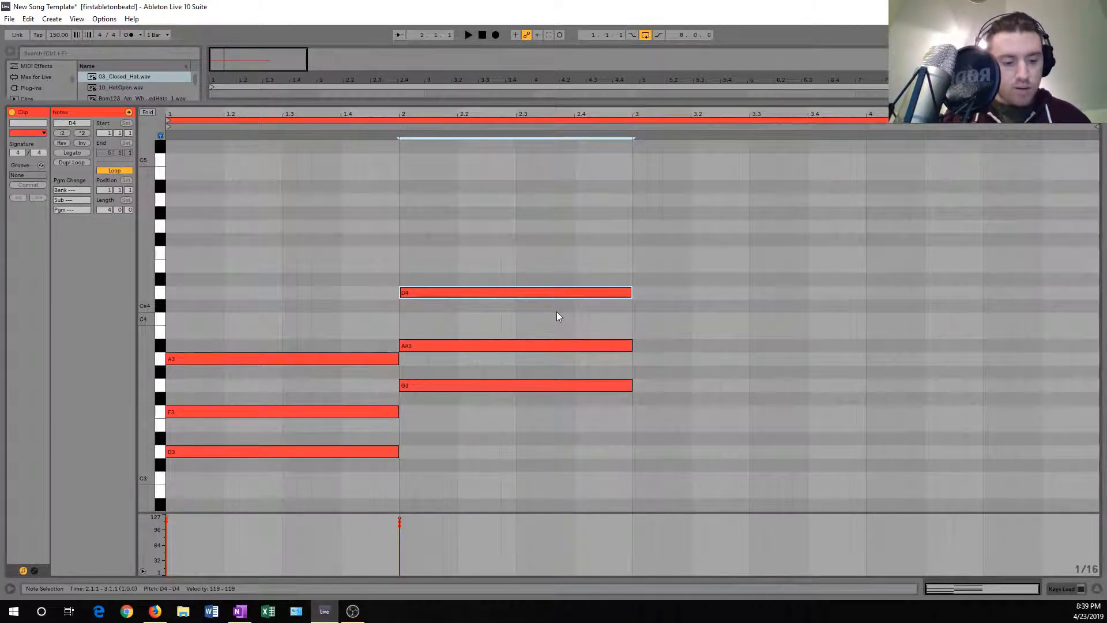
# Lower the G minor chord's D4 by an octave to D3 and audition the two chords
pyautogui.hotkey('shift', 'Down')
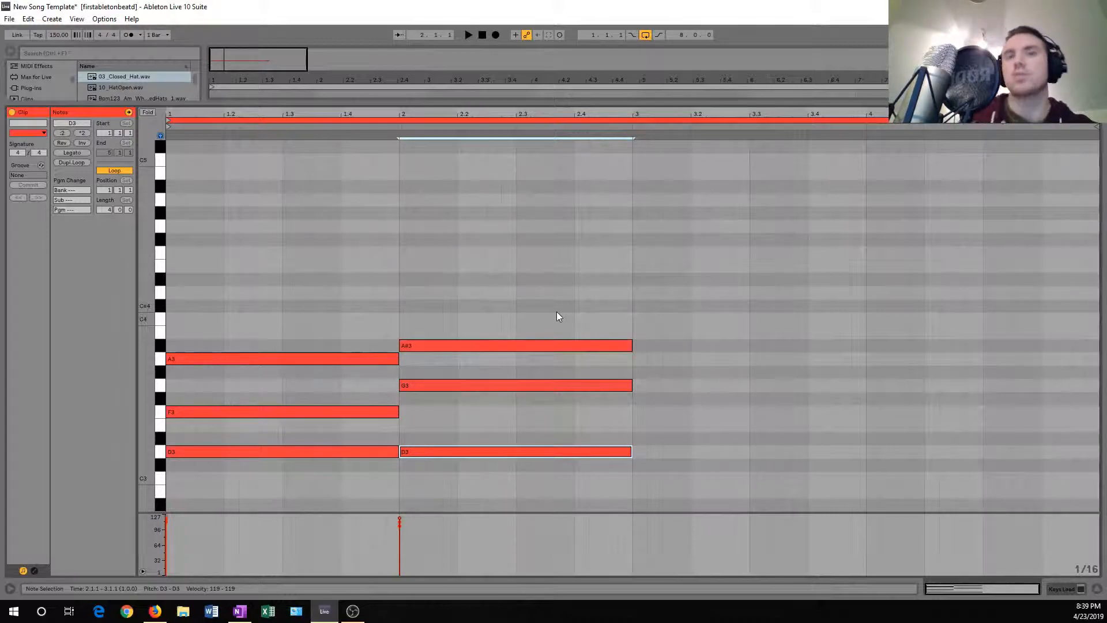
pyautogui.moveTo(444, 435); pyautogui.dragTo(486, 475)
pyautogui.click(487, 475)
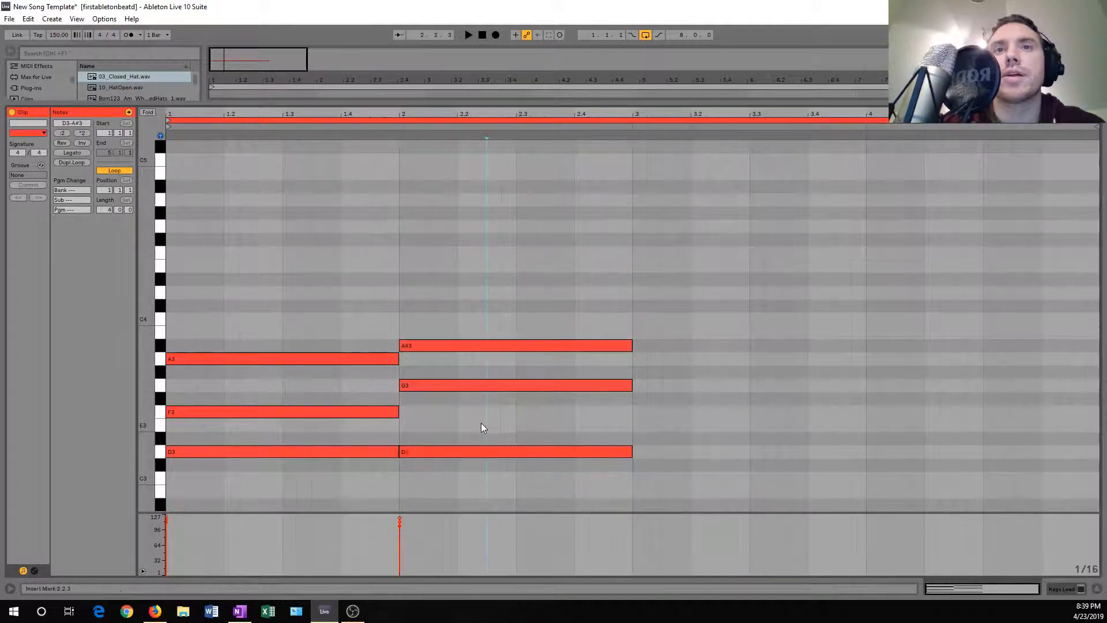
pyautogui.press('space')
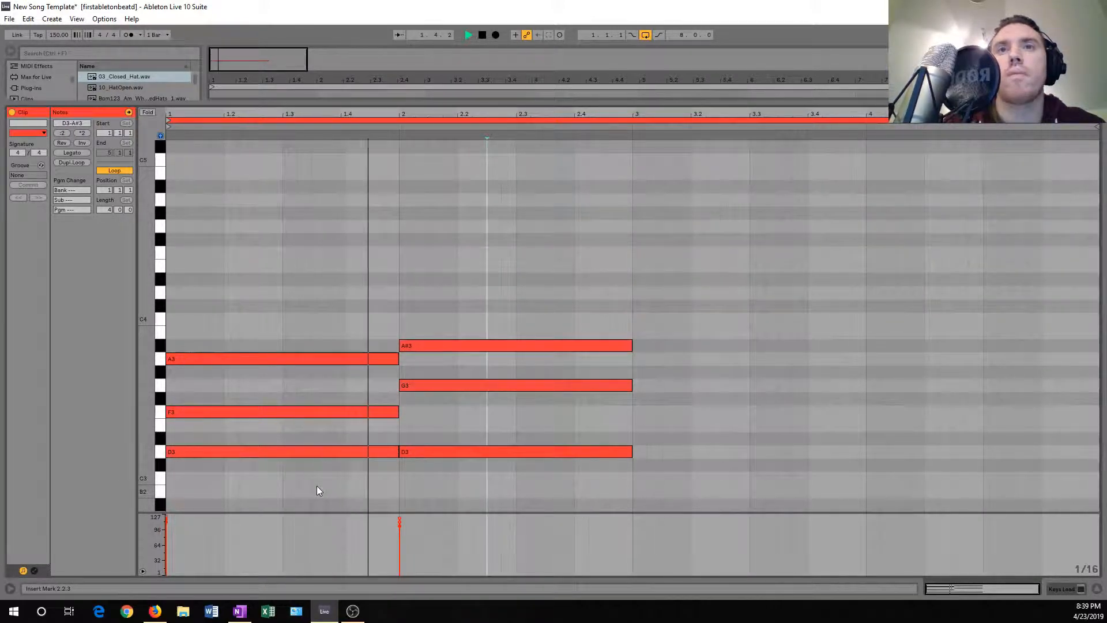
pyautogui.press('space')
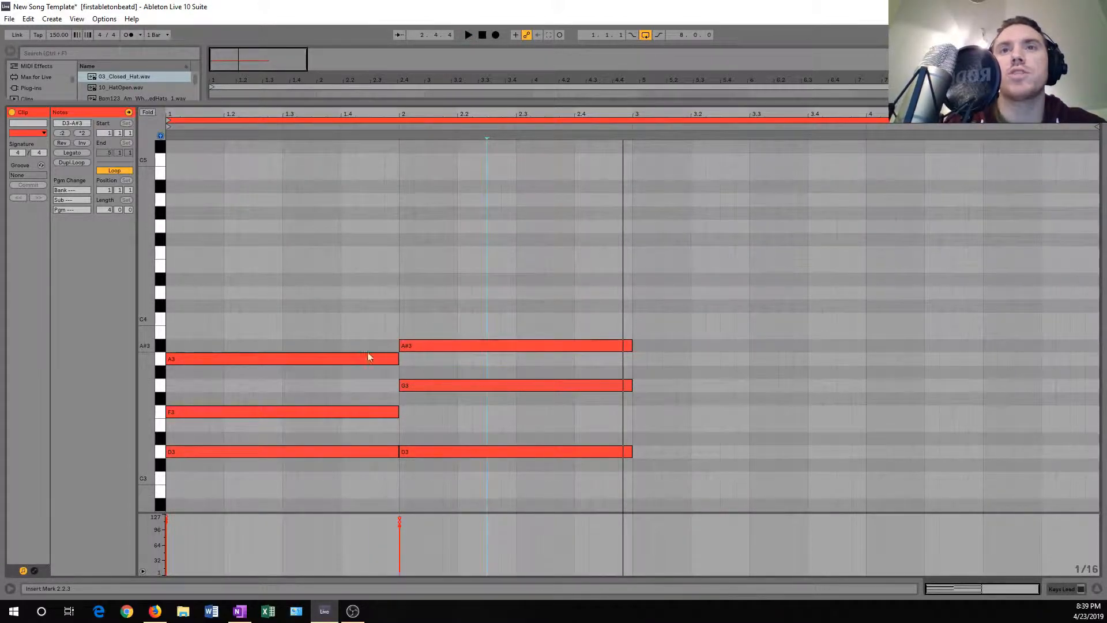
pyautogui.hotkey('ctrl', 'a')
pyautogui.click(486, 303)
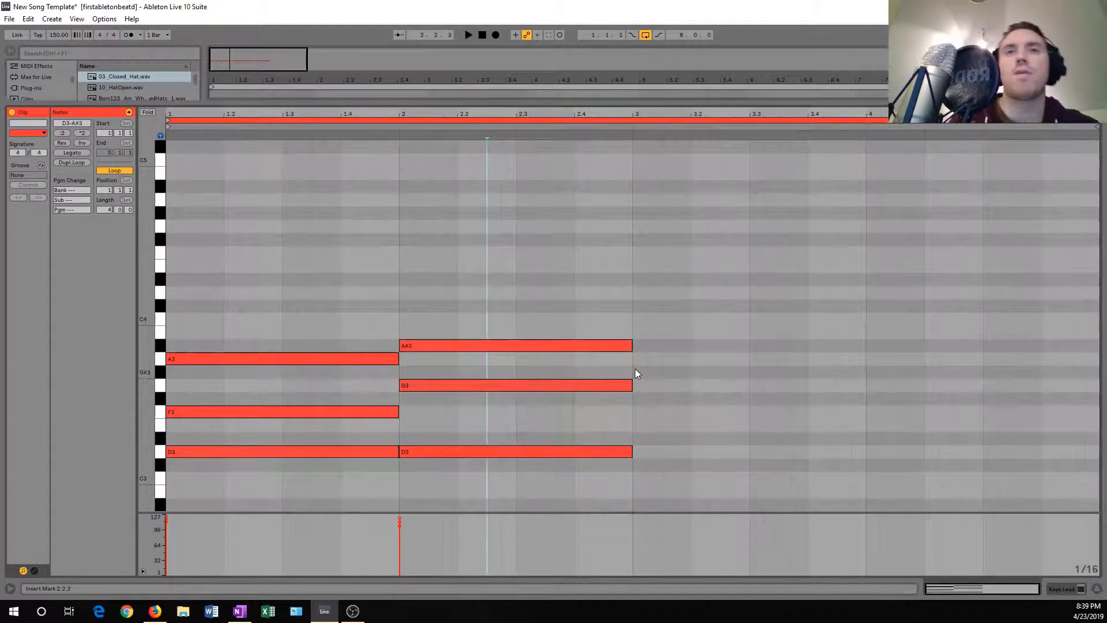
# Add a one-bar A minor chord in bar 3 with its E lowered to E3 below A3 and C4, and play the progression
pyautogui.click(444, 452)
pyautogui.moveTo(444, 450); pyautogui.dragTo(773, 285)
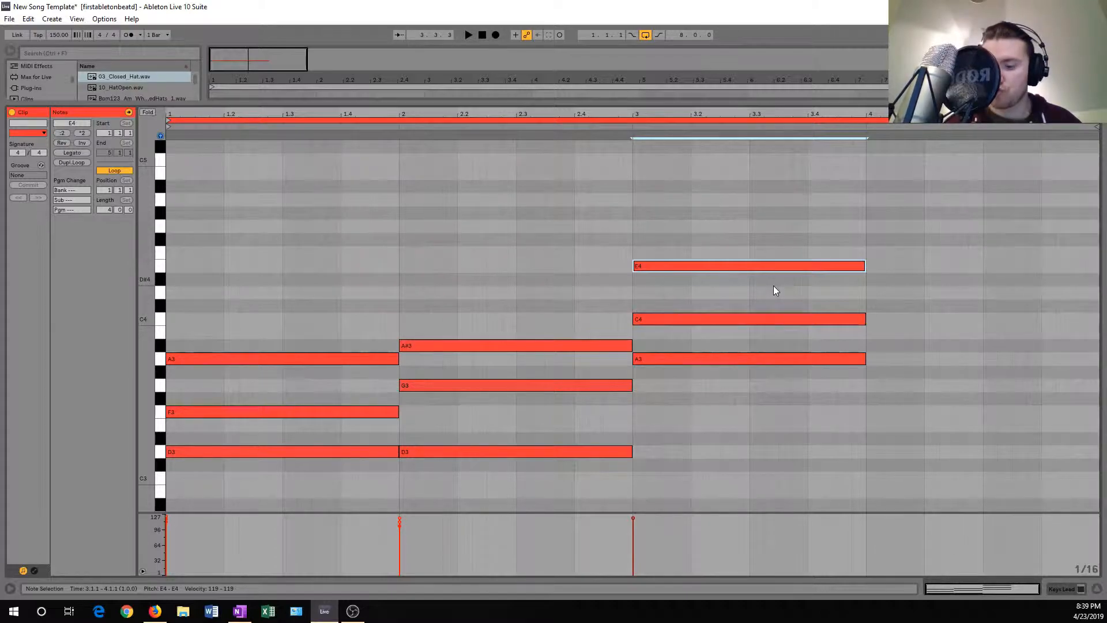
pyautogui.hotkey('shift', 'Down')
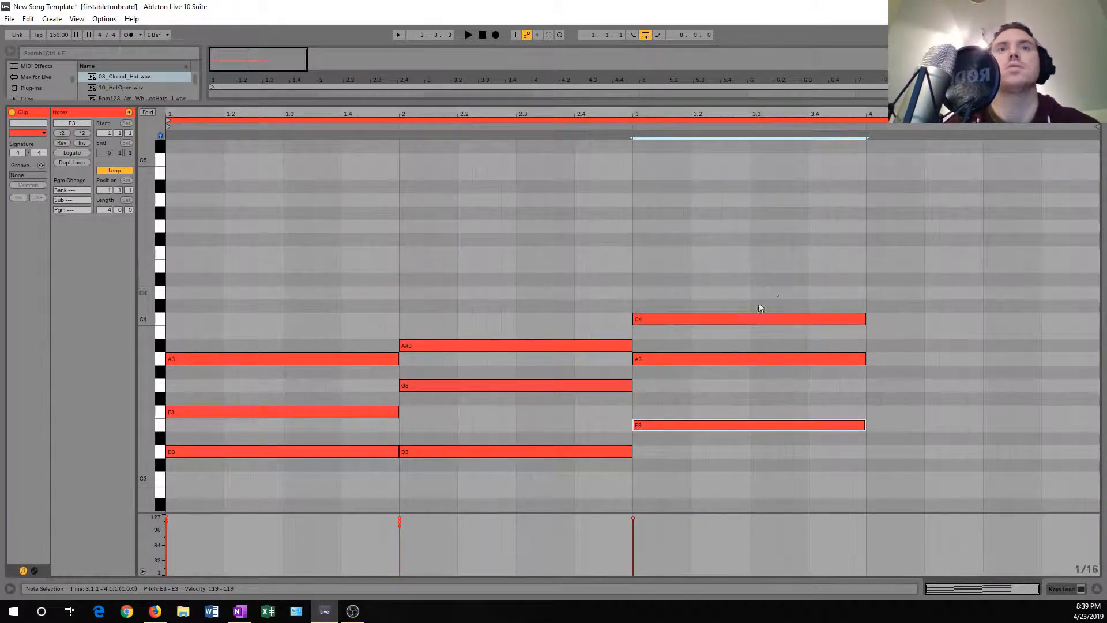
pyautogui.scroll(1, 381, 439)
pyautogui.scroll(-5, 392, 430)
pyautogui.press('space')
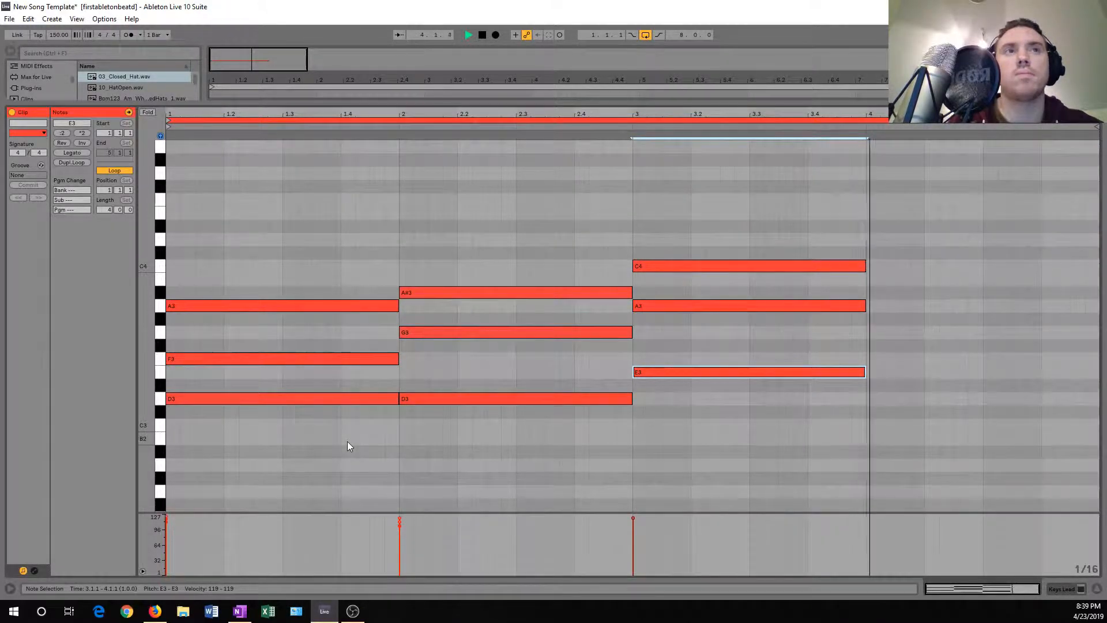
# Duplicate bar 3's A minor chord, with its E3, A3 and C4 notes, into bar 4 and play the progression
pyautogui.moveTo(798, 115); pyautogui.dragTo(795, 117)
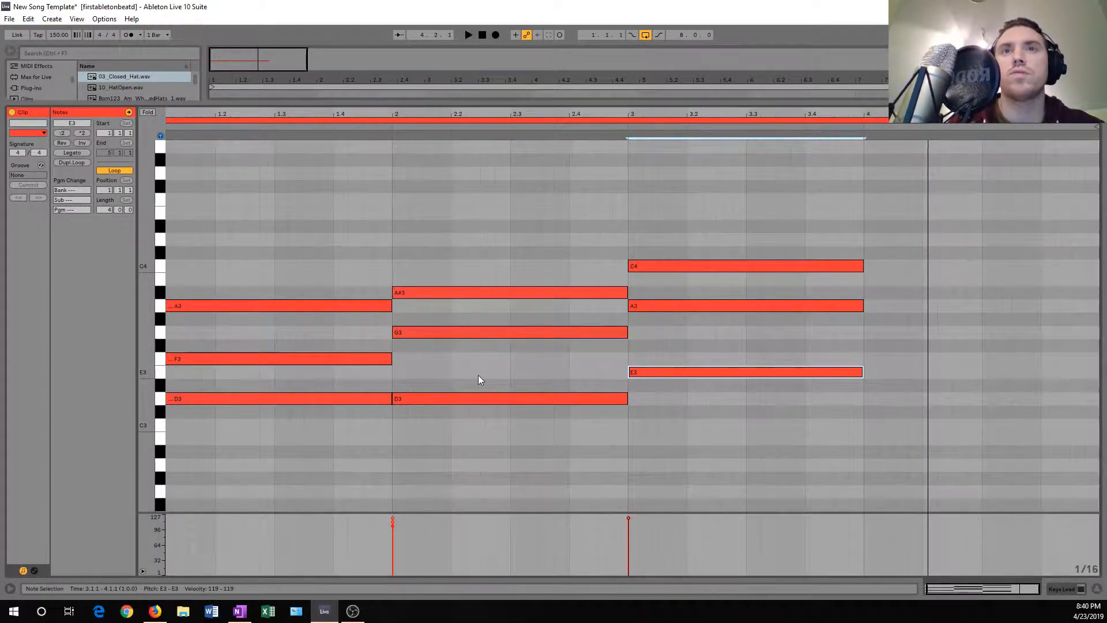
pyautogui.moveTo(749, 230)
pyautogui.mouseDown()
pyautogui.moveTo(769, 253)
pyautogui.moveTo(819, 402)
pyautogui.mouseUp()
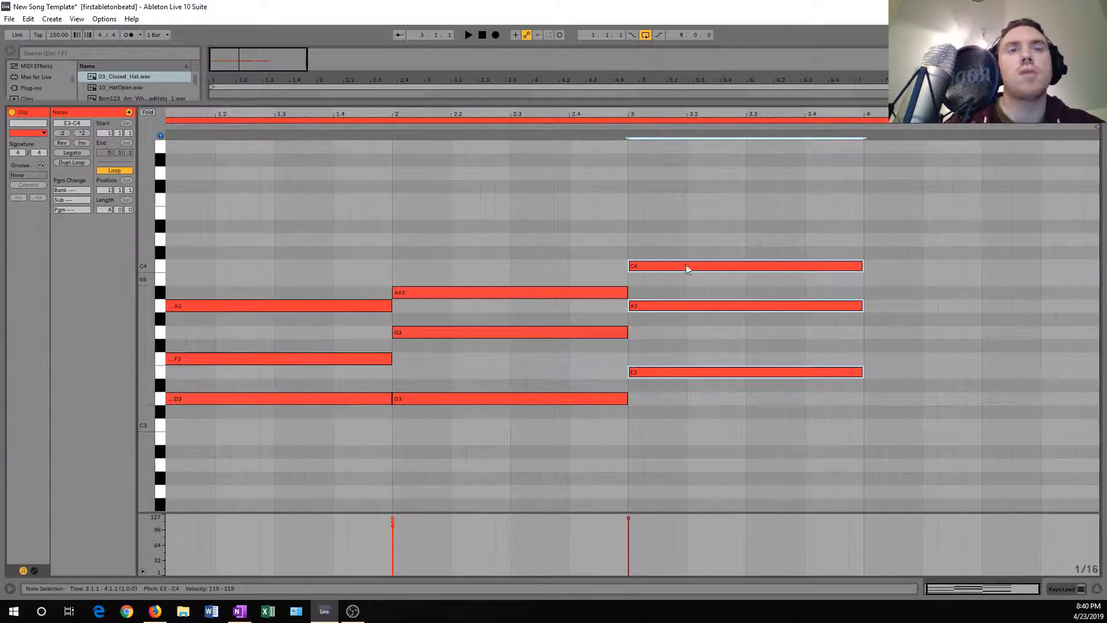
pyautogui.click(652, 228)
pyautogui.moveTo(736, 233); pyautogui.dragTo(769, 356)
pyautogui.click(783, 337)
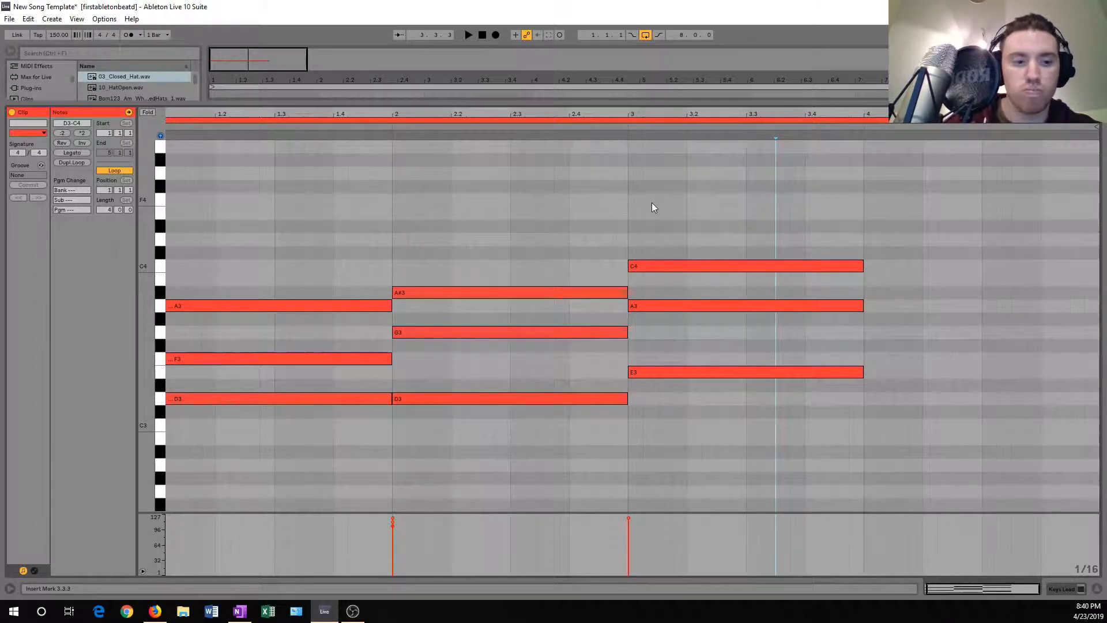
pyautogui.click(654, 229)
pyautogui.moveTo(659, 214); pyautogui.dragTo(736, 394)
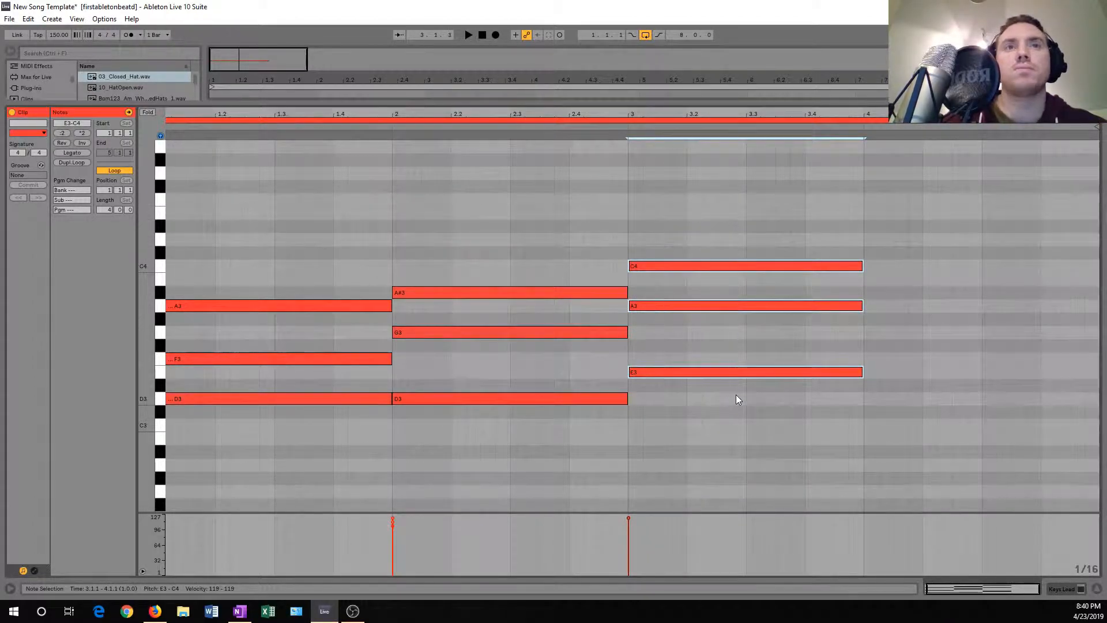
pyautogui.hotkey('ctrl', 'd')
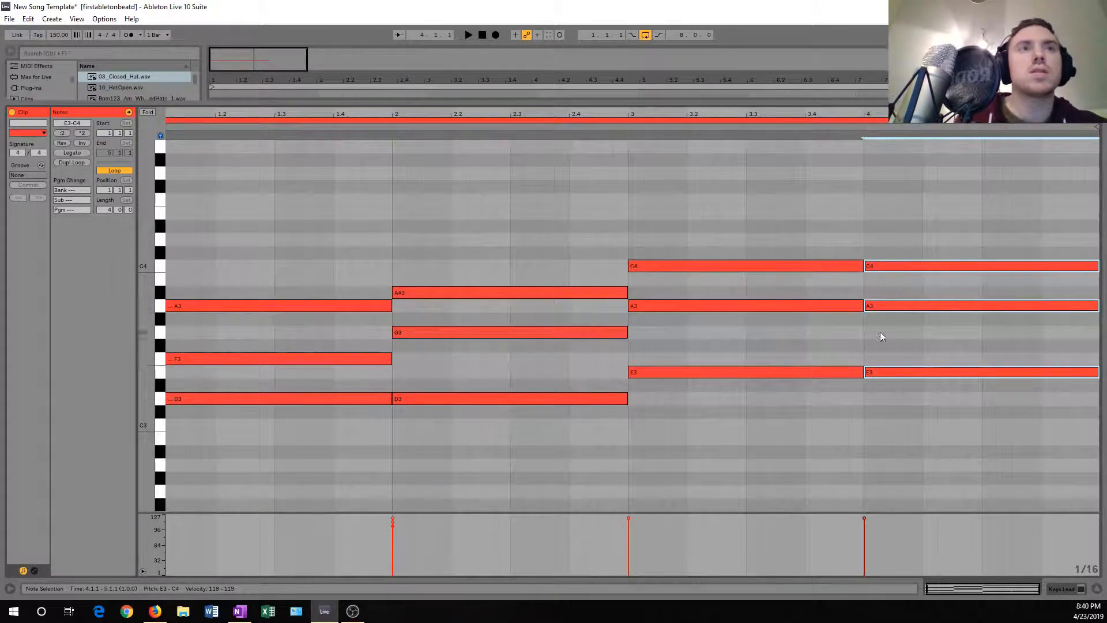
pyautogui.press('space')
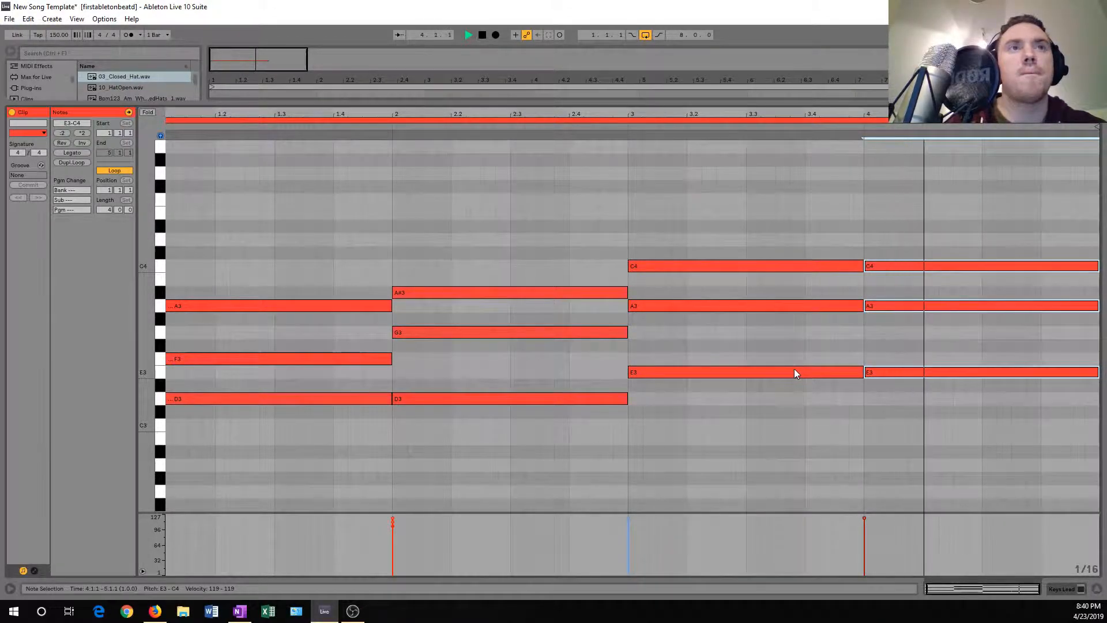
pyautogui.click(883, 340)
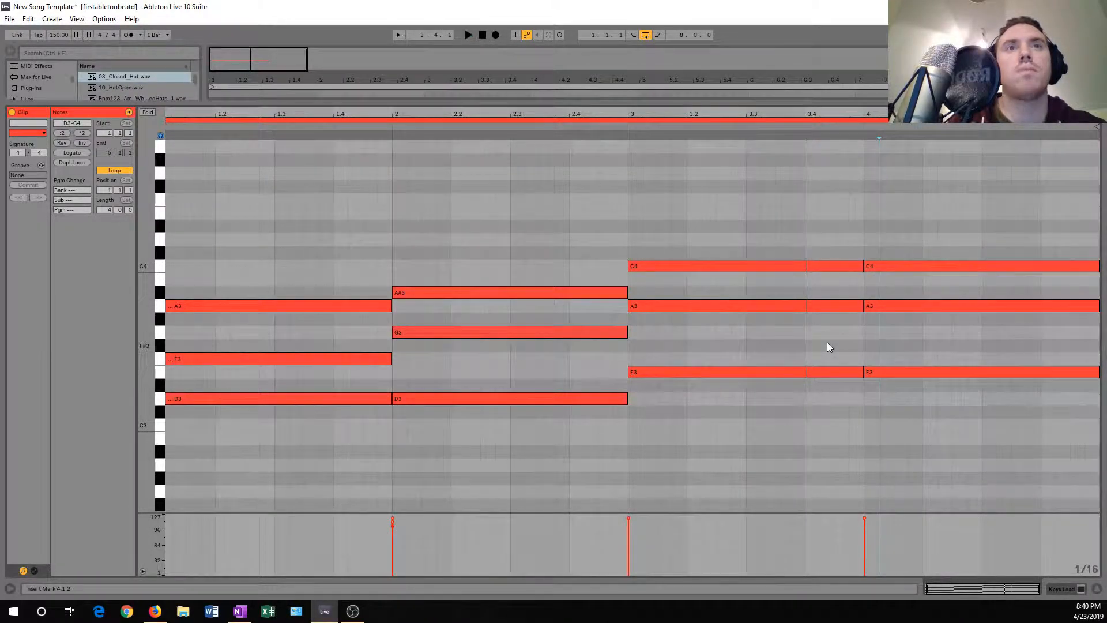
# Invert the bar 4 chord by copying C4 down to C3 and deactivating the C4, auditioning the progression
pyautogui.click(677, 306)
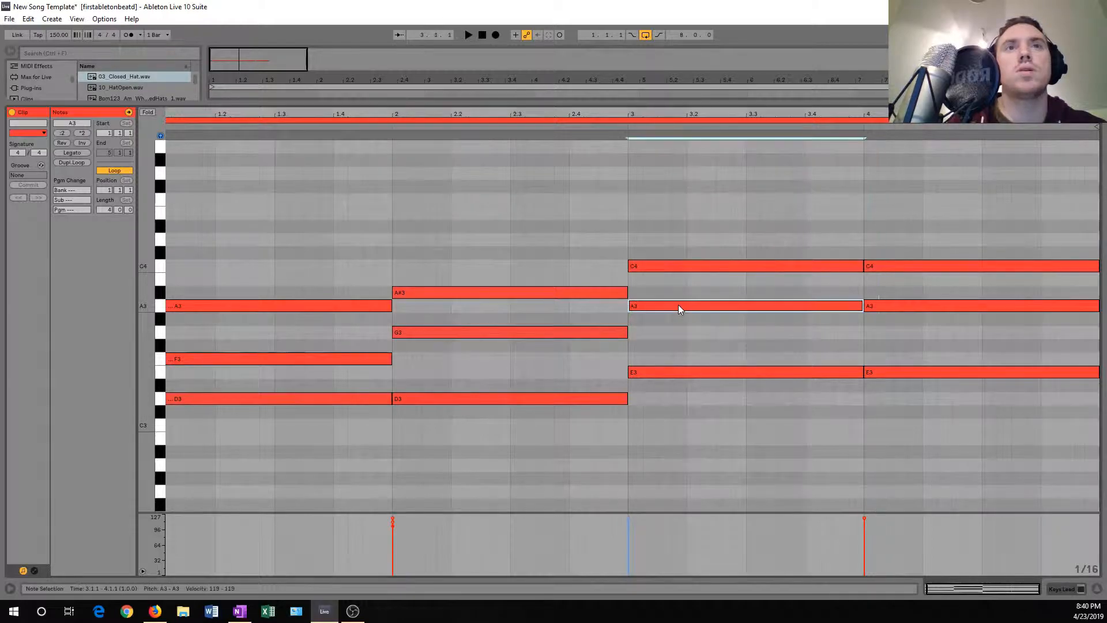
pyautogui.click(905, 265)
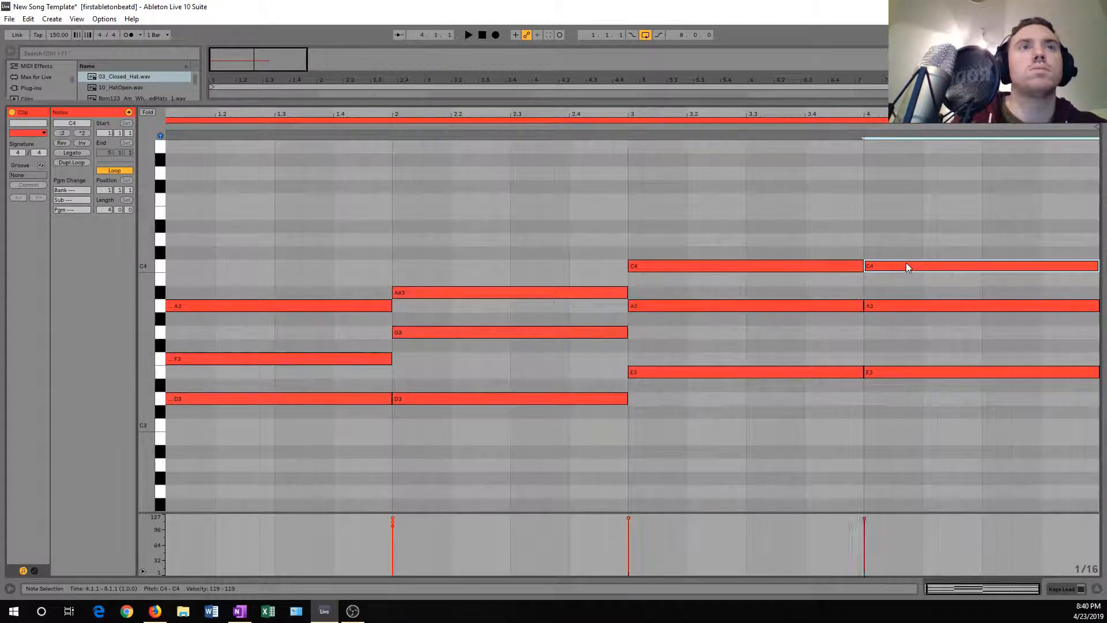
pyautogui.moveTo(906, 266); pyautogui.dragTo(905, 423)
pyautogui.press('space')
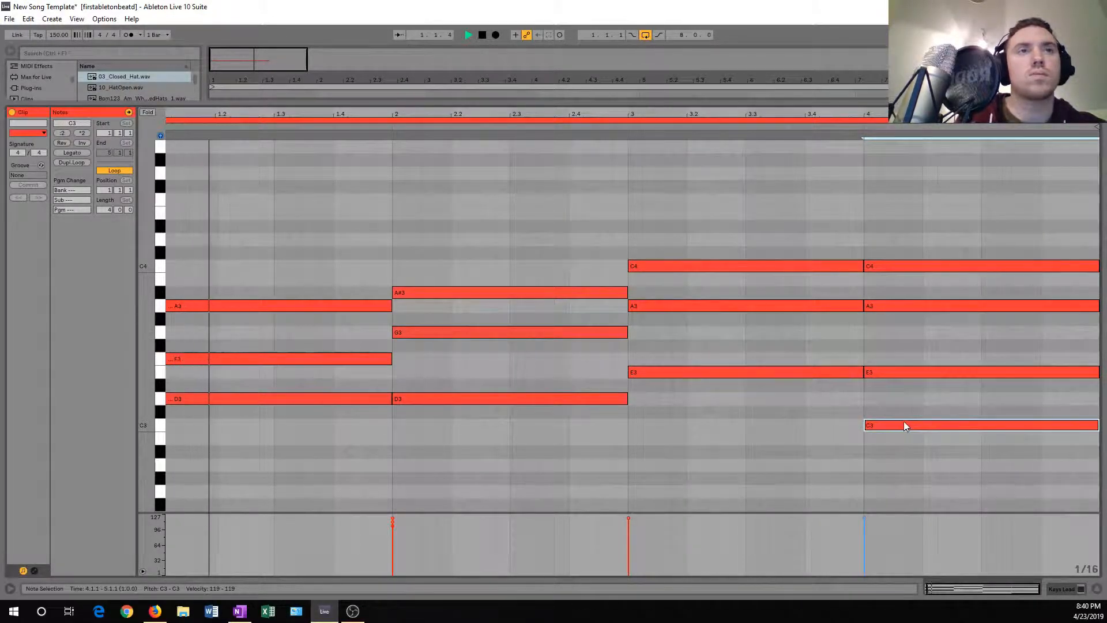
pyautogui.click(888, 264)
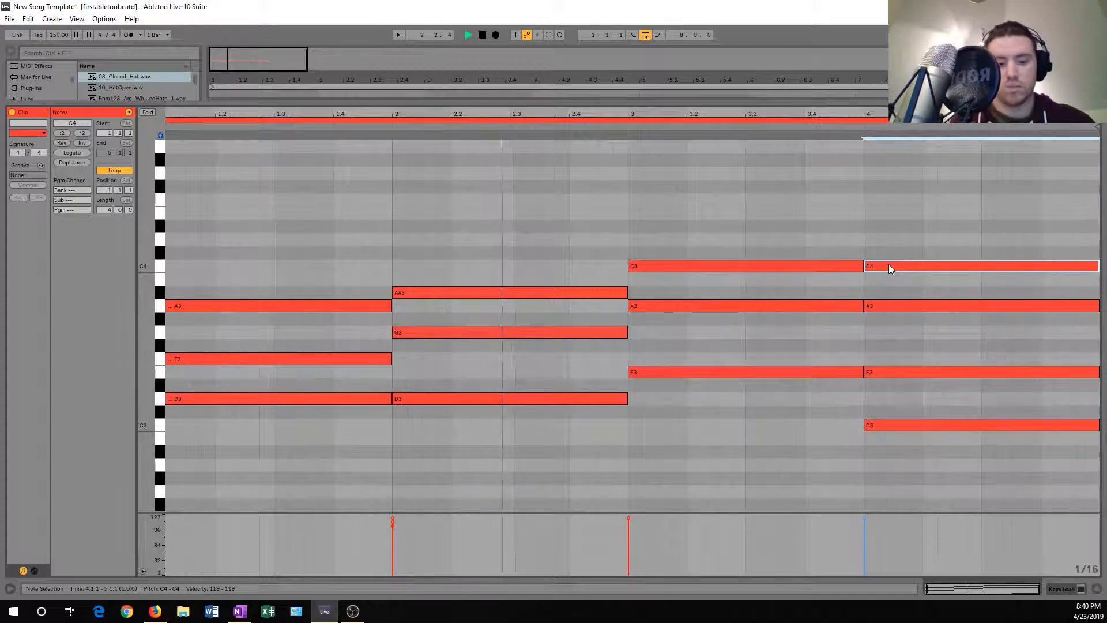
pyautogui.press('0')
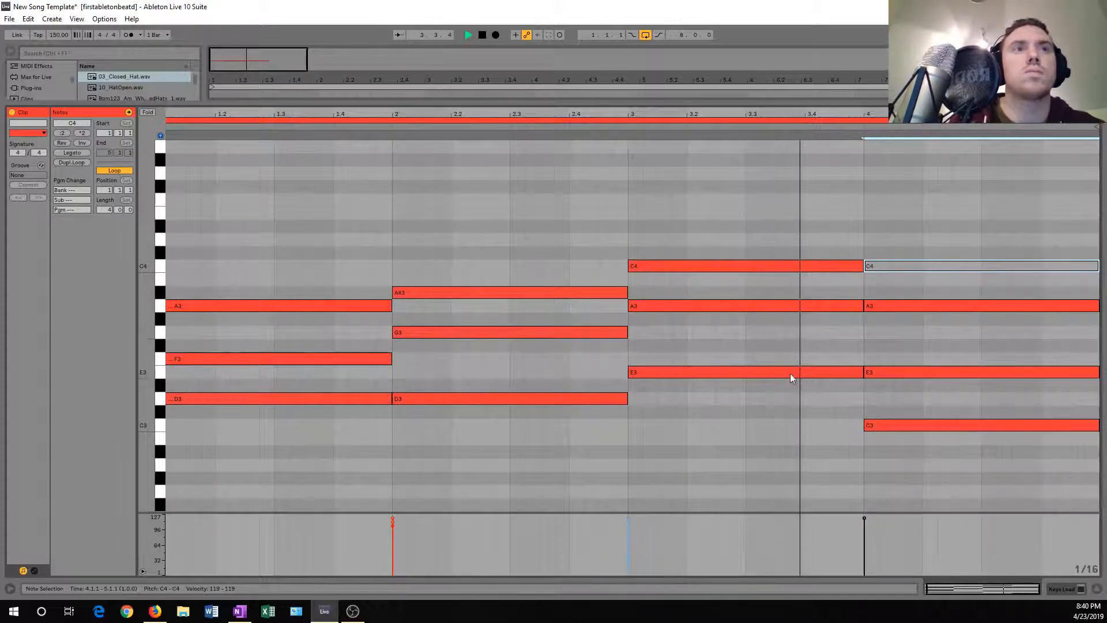
pyautogui.press('space')
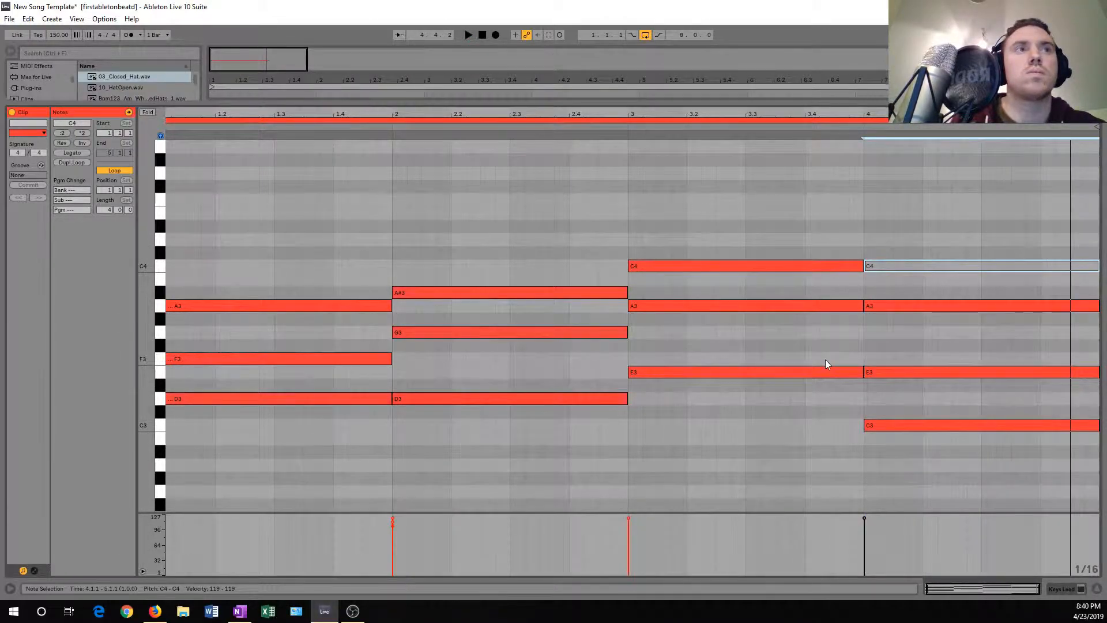
pyautogui.press('space')
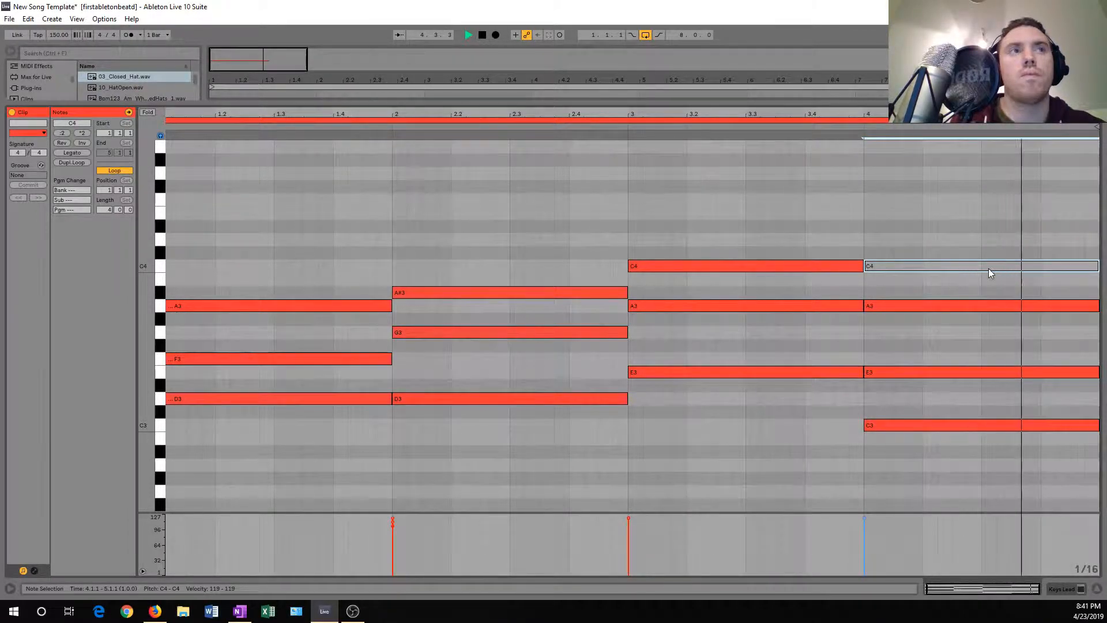
# Shorten bar 4's C3, E3 and A3 notes to three beats, using a 1/4 grid
pyautogui.moveTo(1058, 288); pyautogui.dragTo(1086, 445)
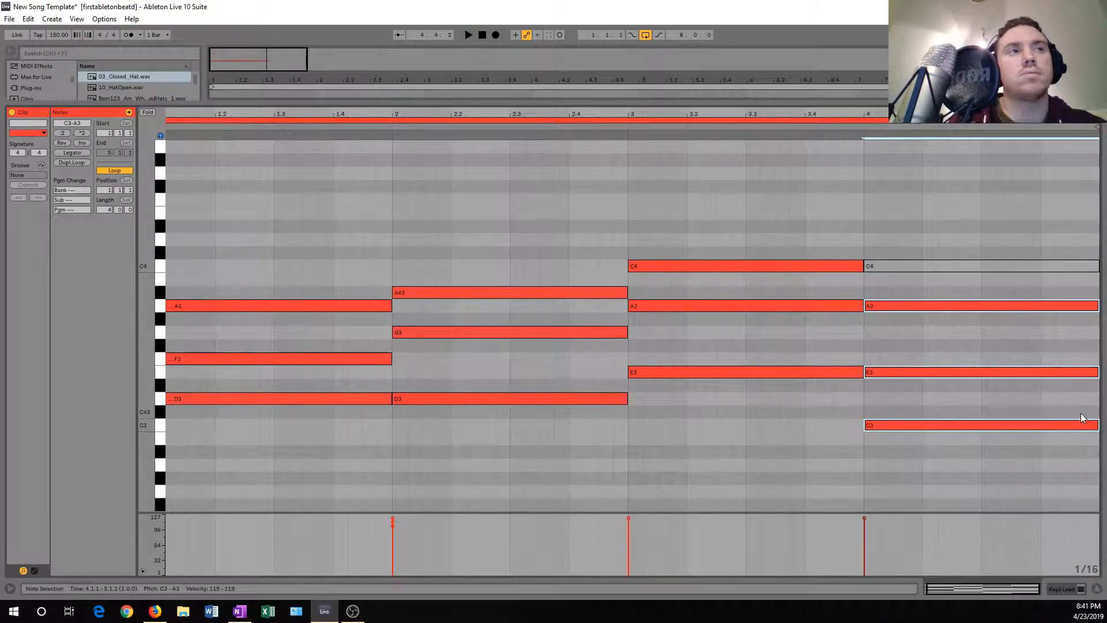
pyautogui.click(1034, 204)
pyautogui.hotkey('ctrl', '2')
pyautogui.hotkey('ctrl', '2')
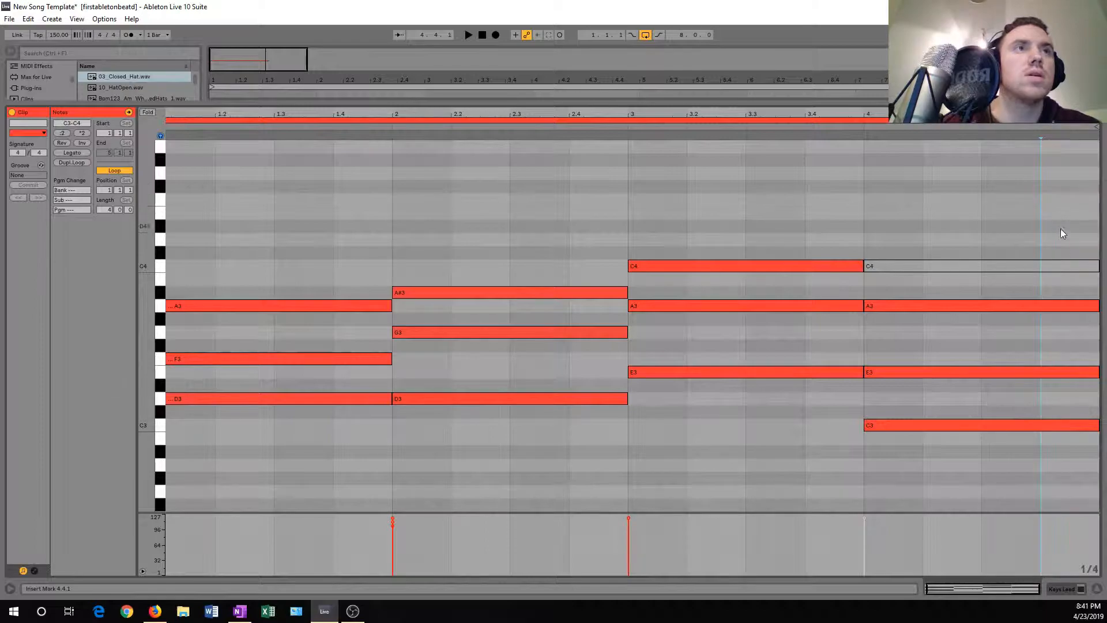
pyautogui.moveTo(1076, 289); pyautogui.dragTo(1082, 454)
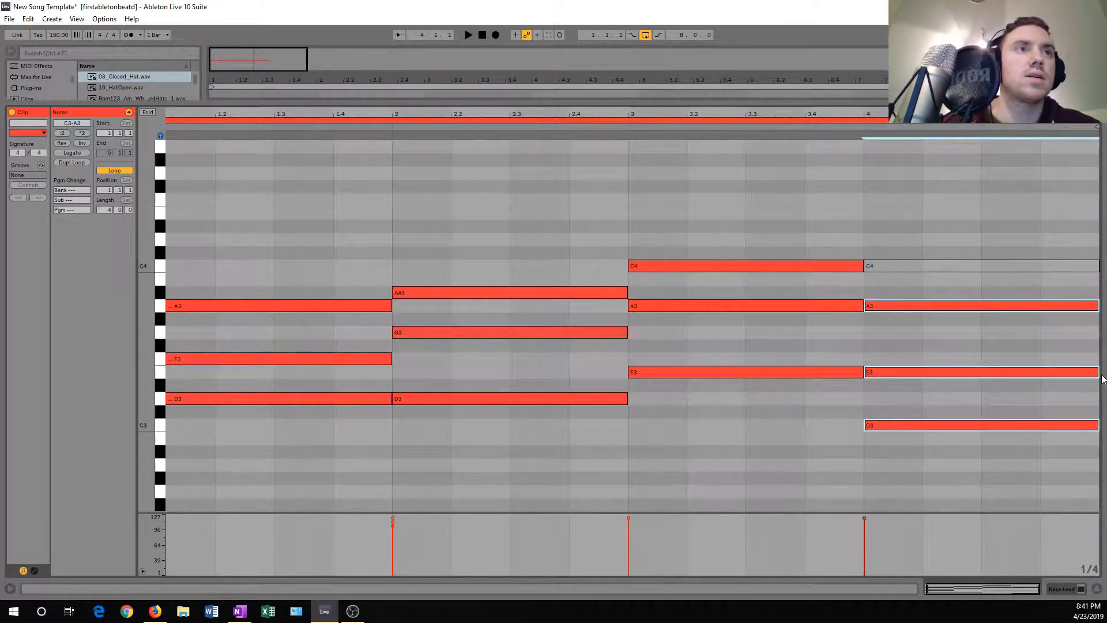
pyautogui.moveTo(1098, 373); pyautogui.dragTo(1039, 373)
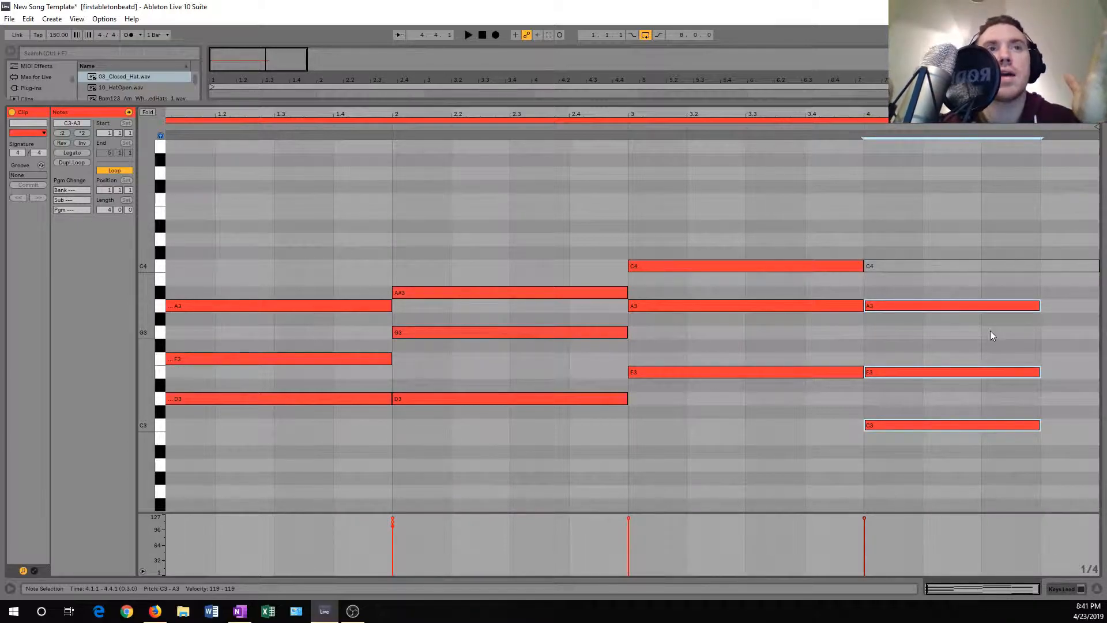
pyautogui.click(921, 347)
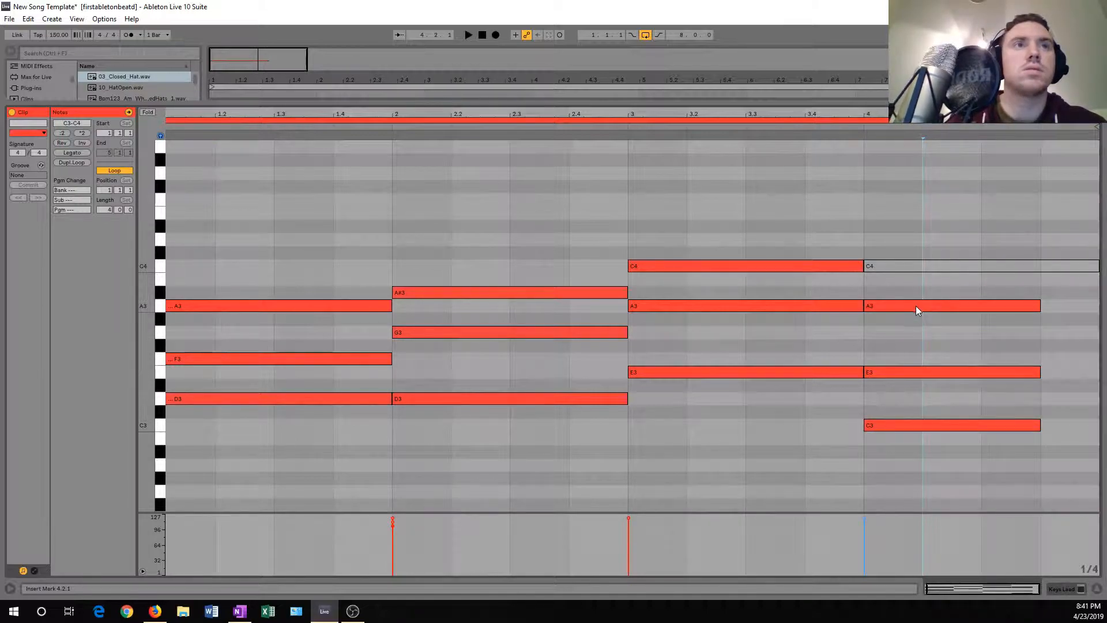
# Build a one-beat chord of A#3, D4 and F4 on the last beat of bar 4 from copied notes
pyautogui.moveTo(930, 307); pyautogui.dragTo(926, 234)
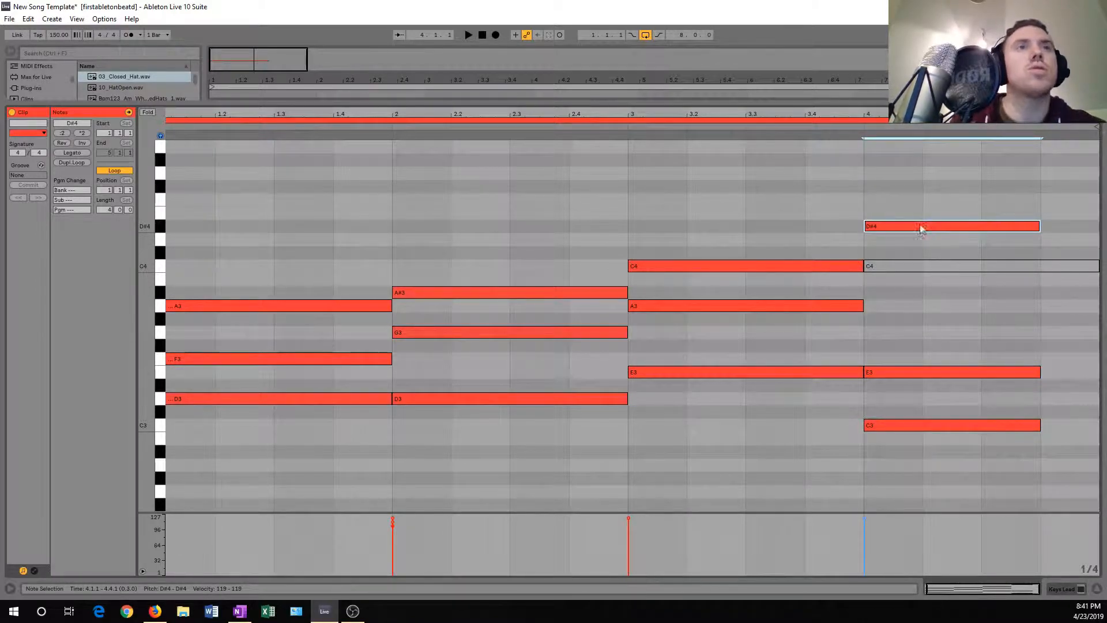
pyautogui.hotkey('ctrl', 'z')
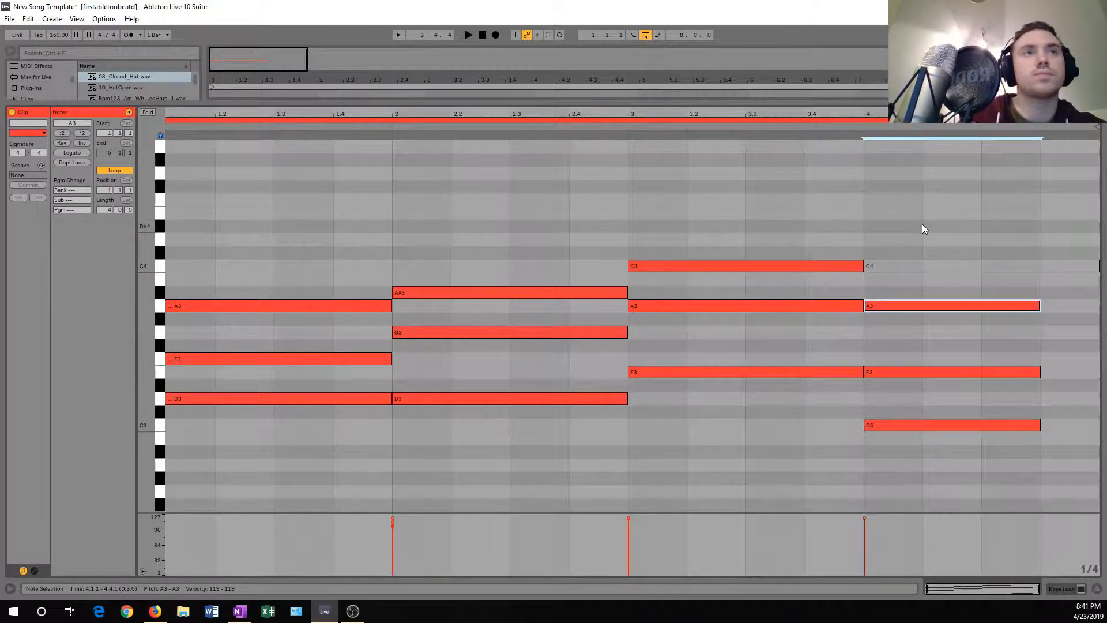
pyautogui.moveTo(937, 305); pyautogui.dragTo(932, 218)
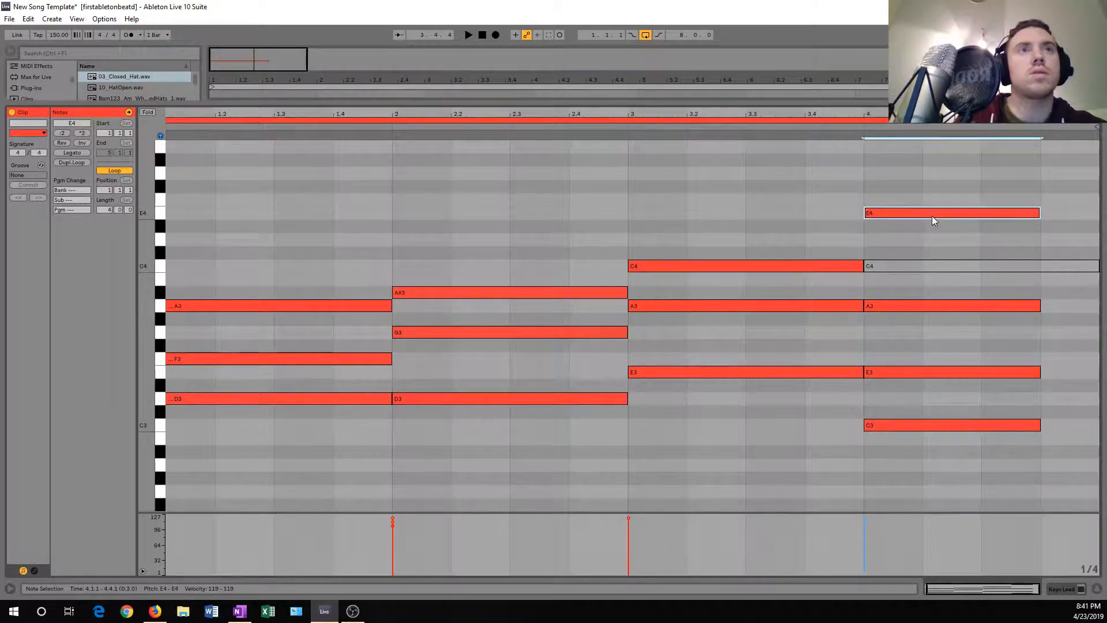
pyautogui.moveTo(1039, 213); pyautogui.dragTo(1061, 244)
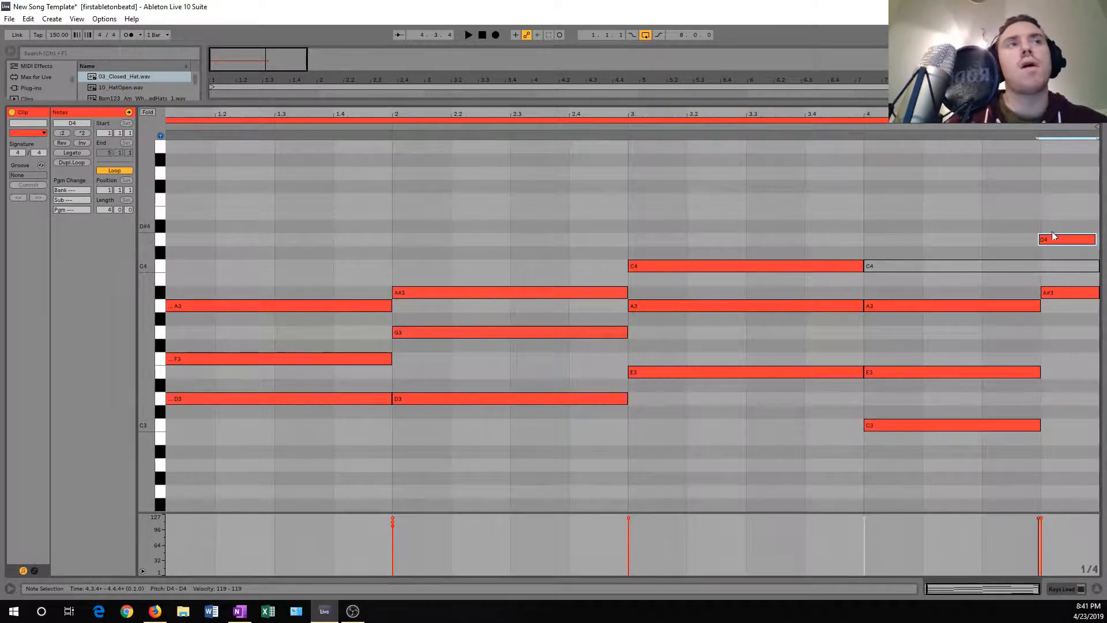
pyautogui.moveTo(1059, 237); pyautogui.dragTo(1064, 212)
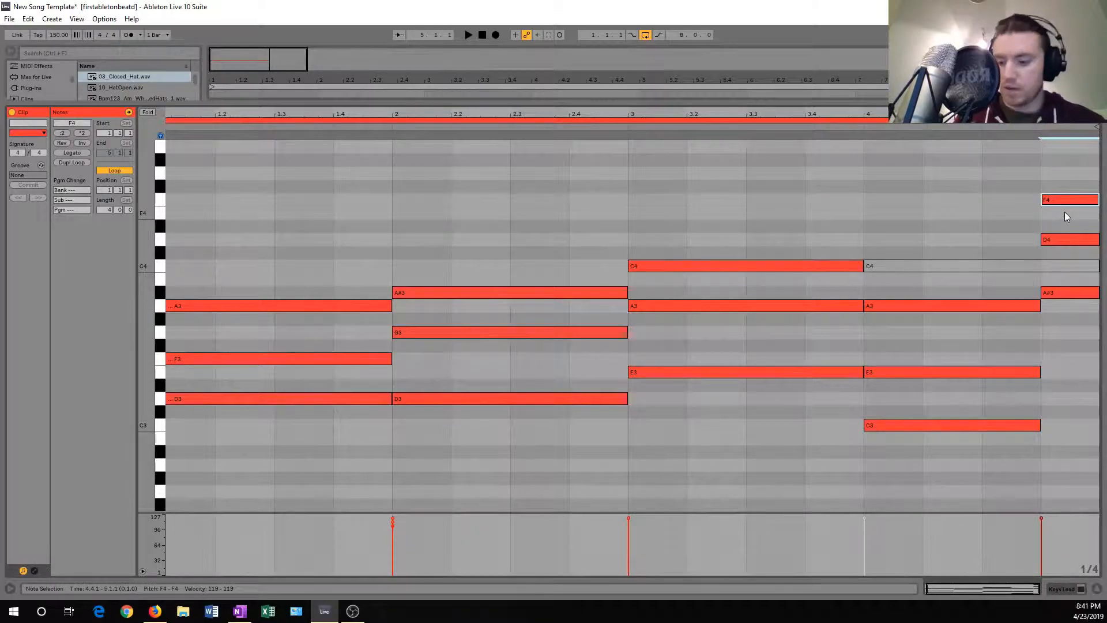
# Invert the last-beat chord by lowering F4 and D4 one octave to F3 and D3
pyautogui.hotkey('shift', 'Down')
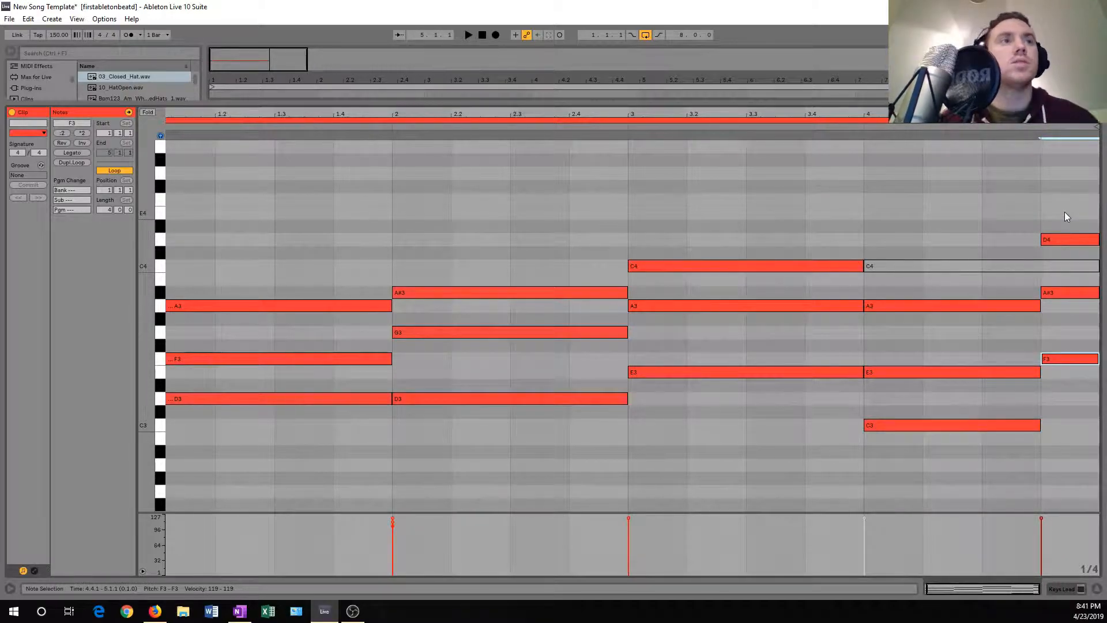
pyautogui.click(1060, 242)
pyautogui.hotkey('shift', 'Down')
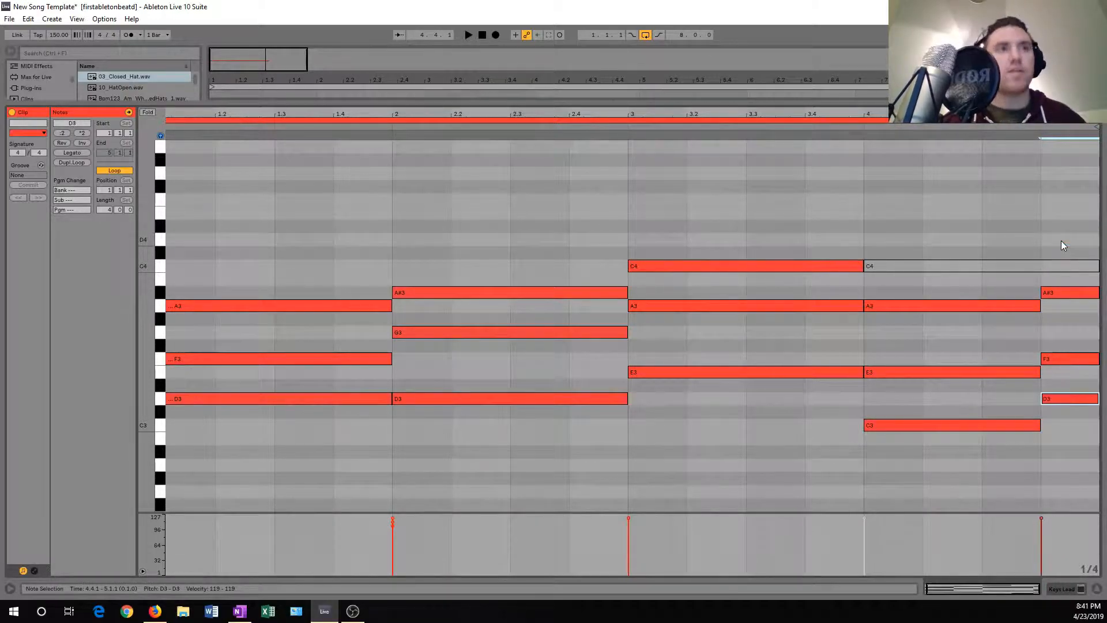
# Play the four-bar progression several times to audition the change into the short last-beat chord
pyautogui.press('space')
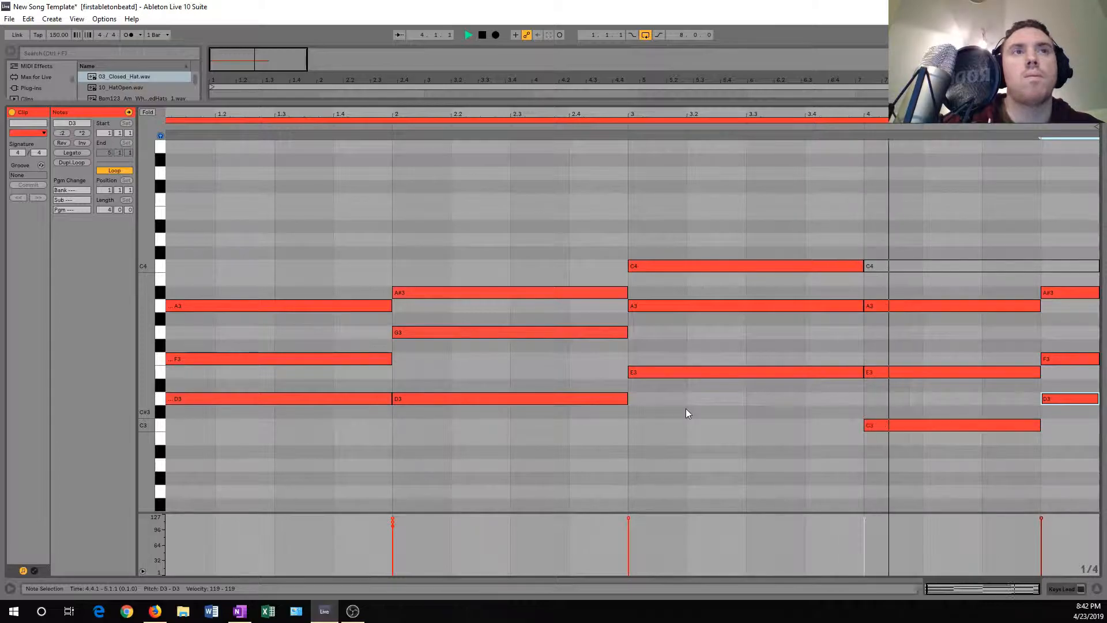
pyautogui.press('space')
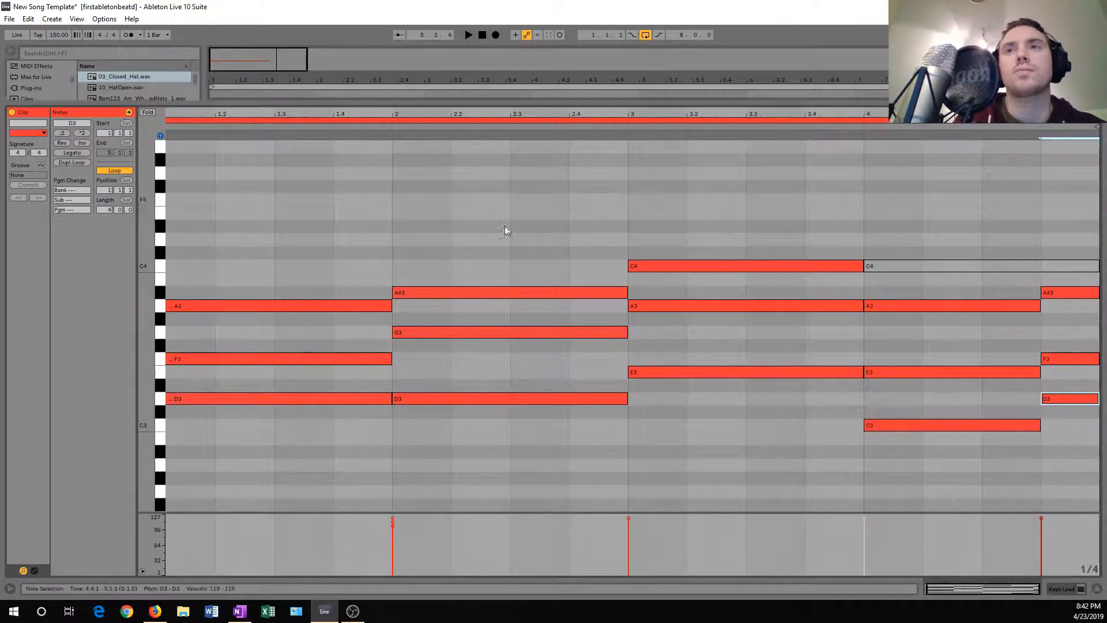
pyautogui.press('space')
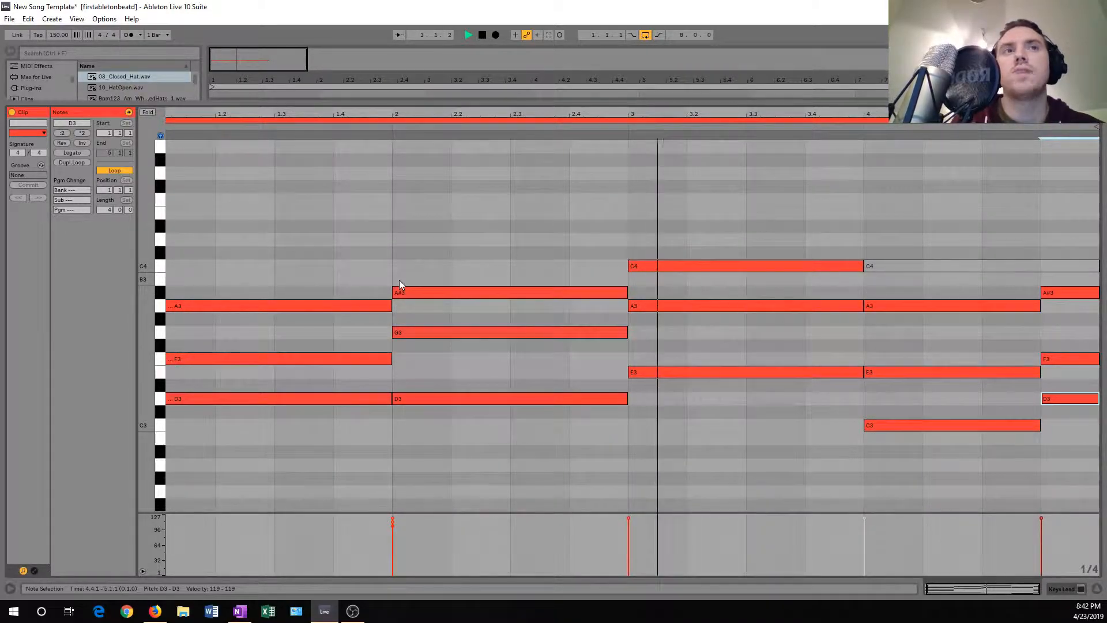
pyautogui.press('space')
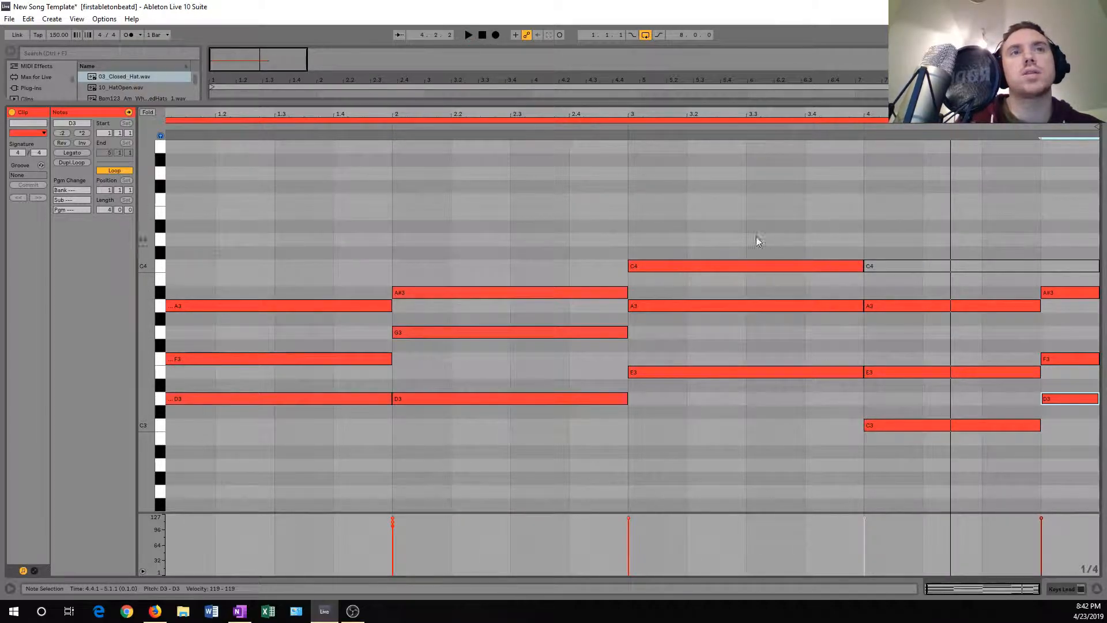
pyautogui.press('space')
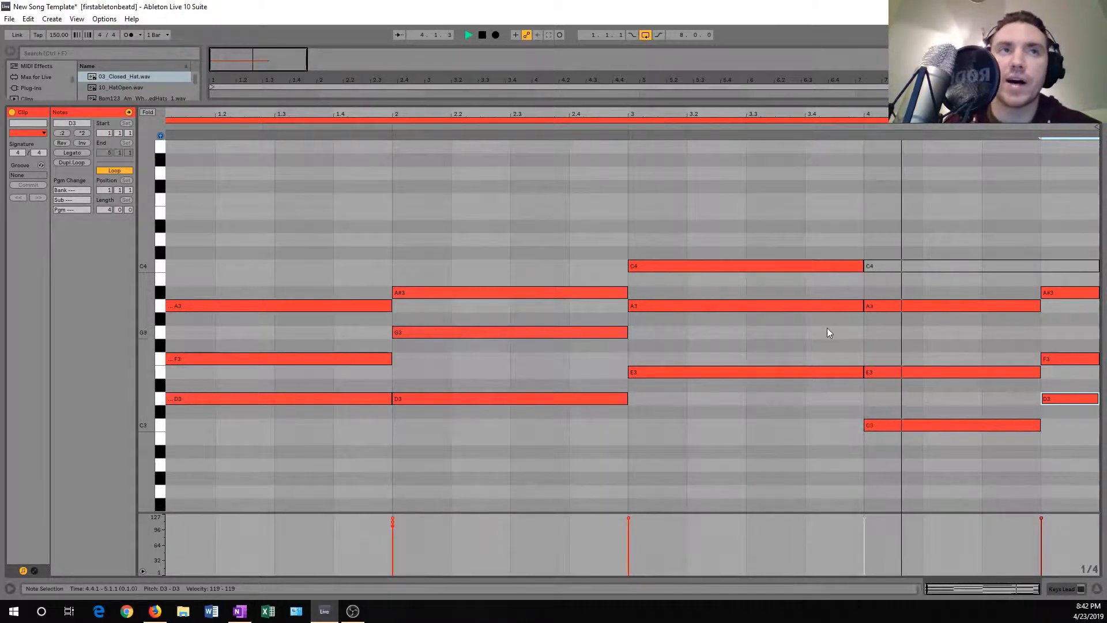
pyautogui.press('space')
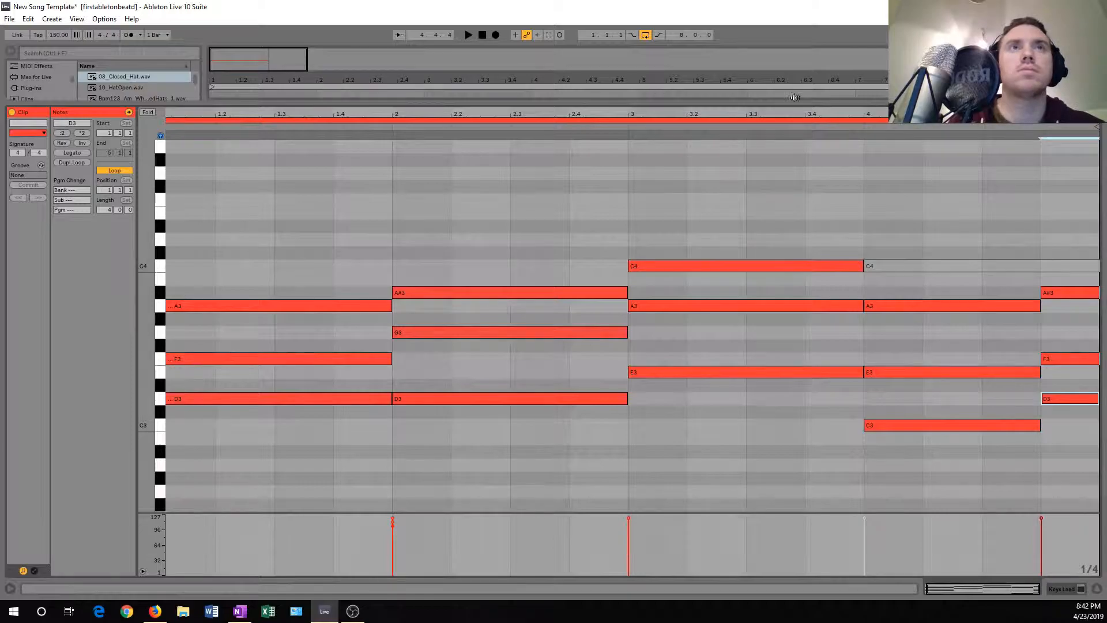
# Duplicate the four-bar Keys Lead clip directly after the original in the arrangement
pyautogui.moveTo(796, 100); pyautogui.dragTo(796, 427)
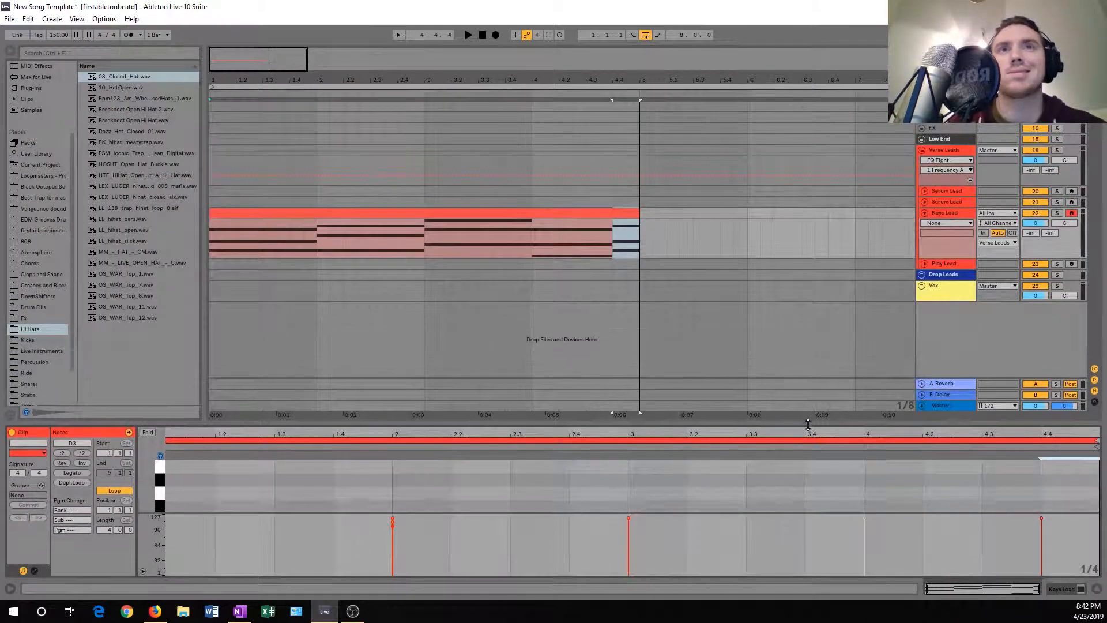
pyautogui.click(379, 213)
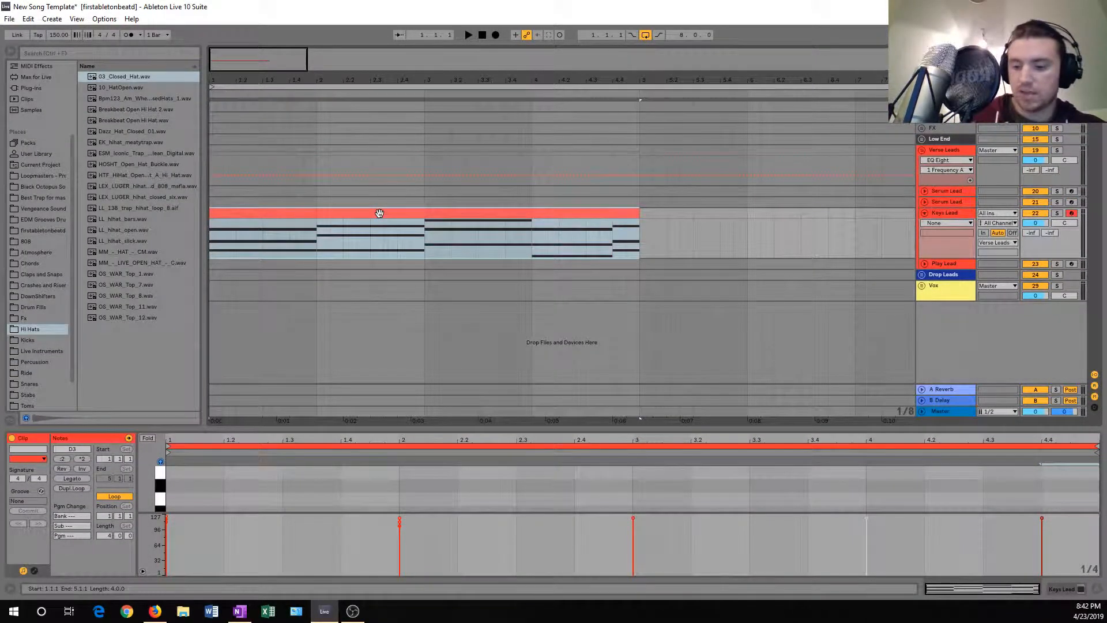
pyautogui.hotkey('ctrl', 'd')
pyautogui.press('-')
pyautogui.moveTo(389, 80); pyautogui.dragTo(390, 77)
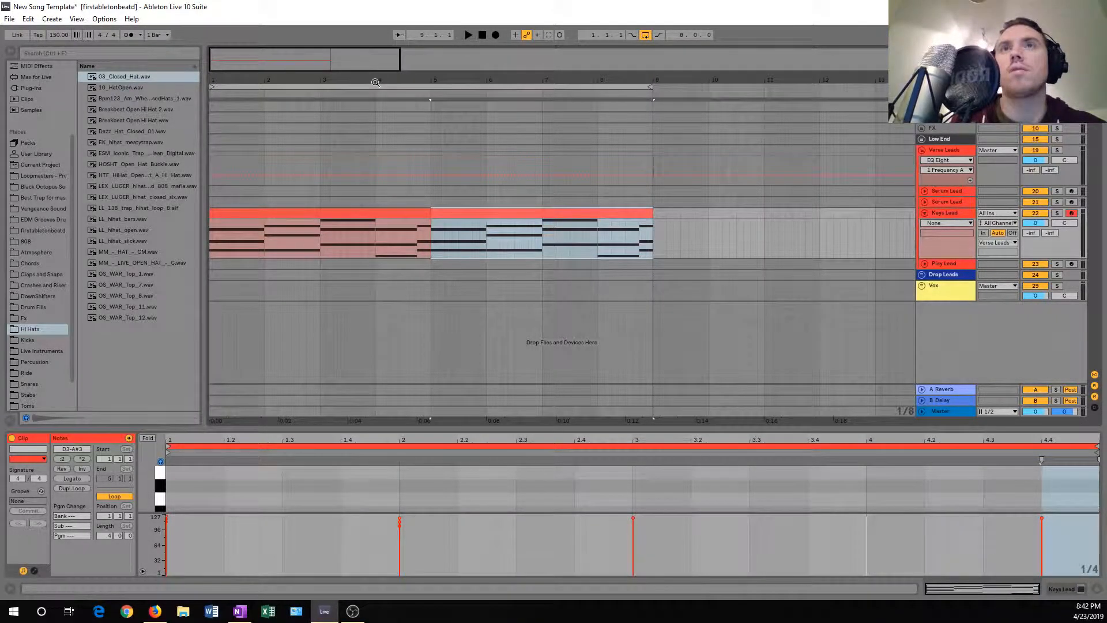
# Play the two four-bar Keys Lead clips in sequence from the start of the arrangement
pyautogui.click(236, 213)
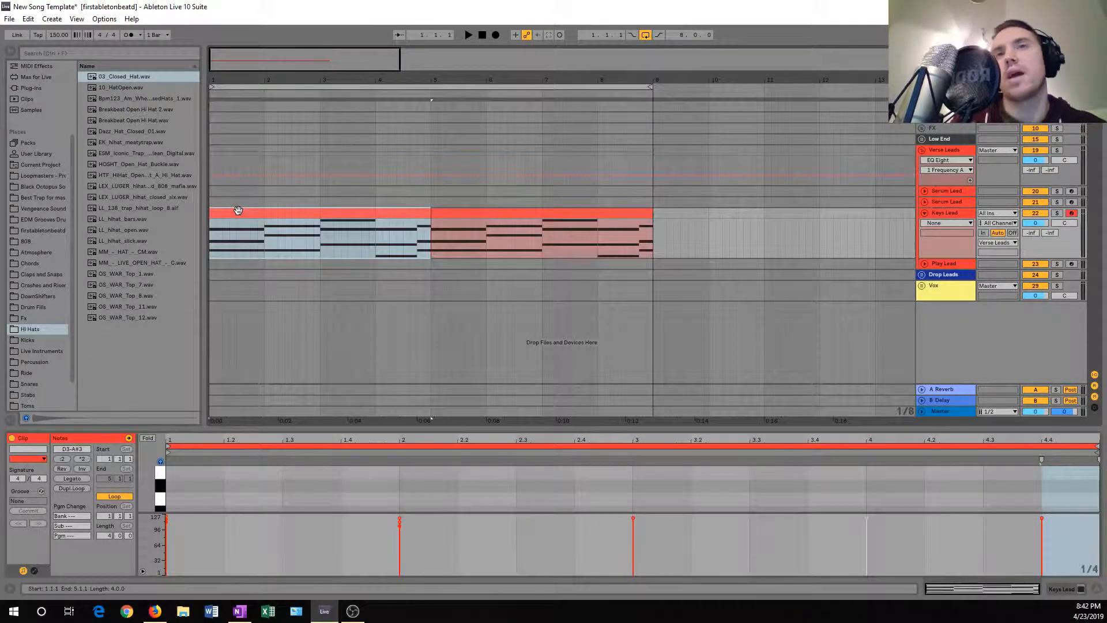
pyautogui.press('space')
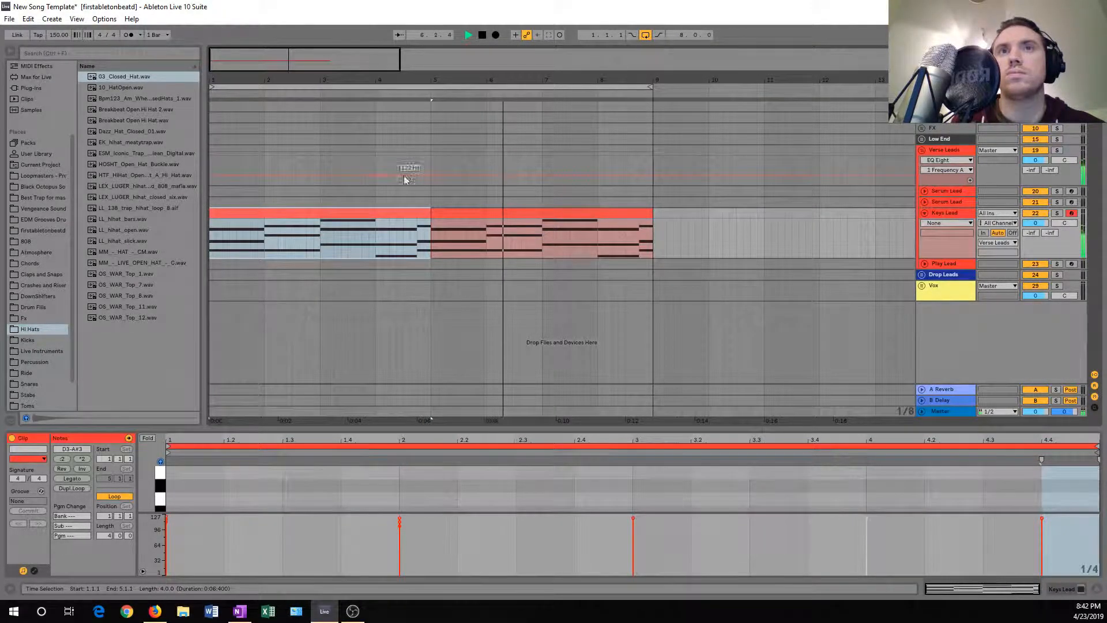
pyautogui.click(512, 214)
pyautogui.press('space')
# In the second Keys Lead clip, raise the bar 2 chord's D3 one octave to D4 and audition the change
pyautogui.click(507, 244)
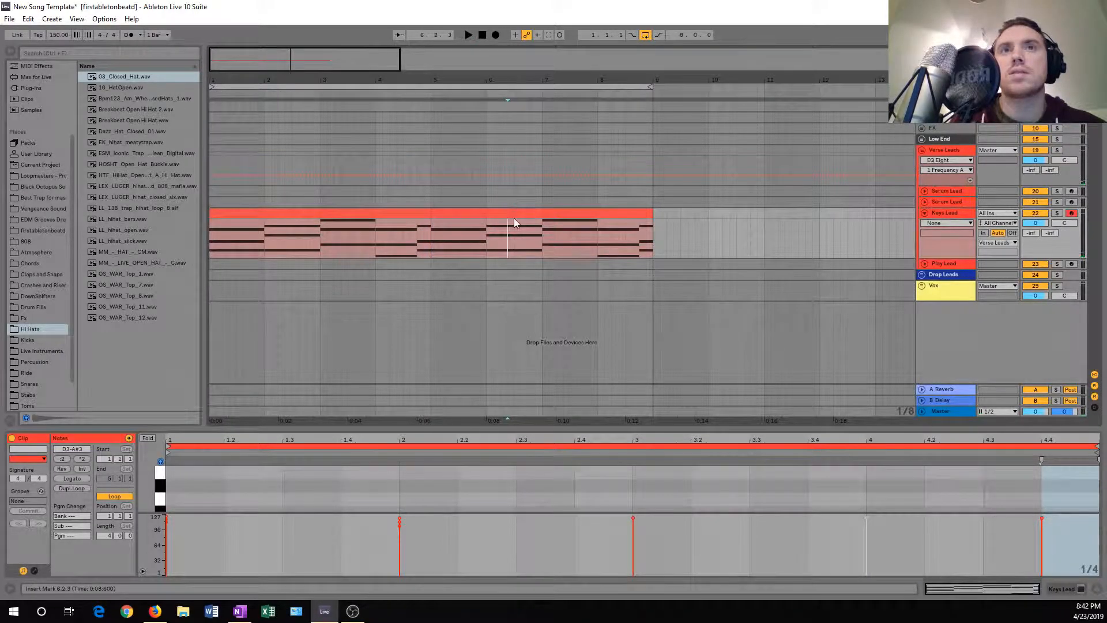
pyautogui.click(513, 218)
pyautogui.moveTo(539, 429); pyautogui.dragTo(540, 122)
pyautogui.click(415, 329)
pyautogui.moveTo(434, 403); pyautogui.dragTo(498, 431)
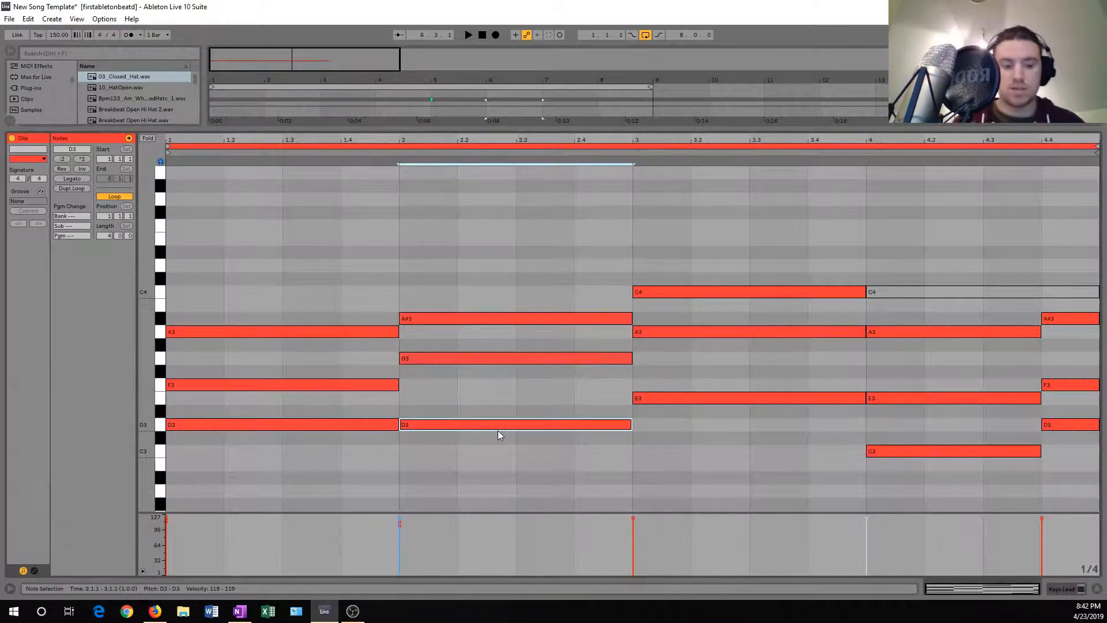
pyautogui.hotkey('shift', 'Up')
pyautogui.press('space')
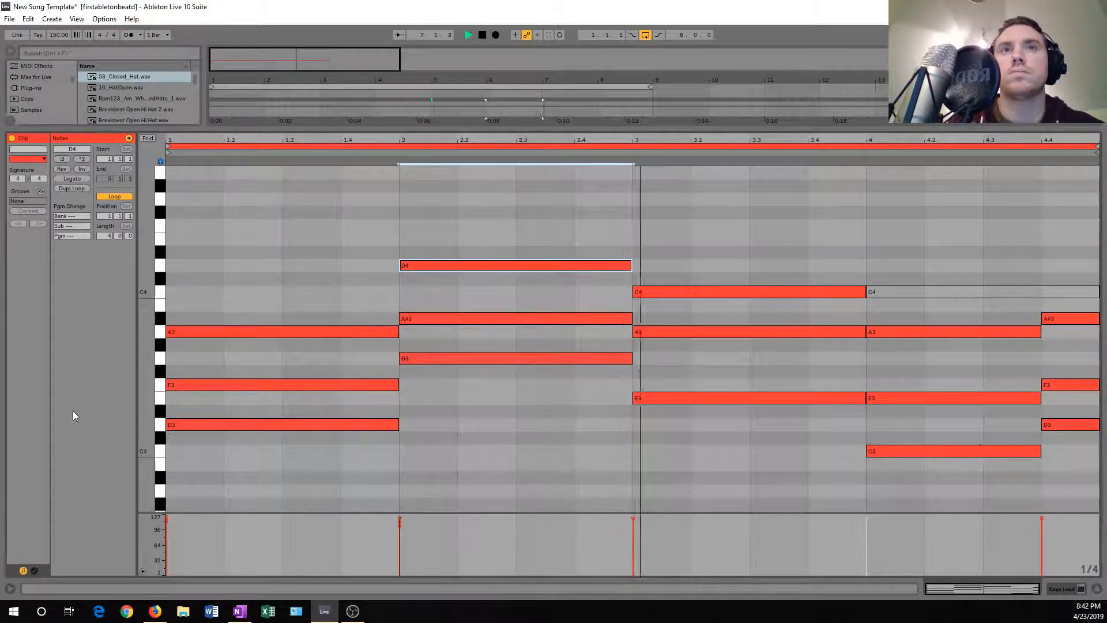
pyautogui.press('space')
# Try doubling the second clip's bar 2 A#3 an octave lower at A#2, audition it, and delete the added note
pyautogui.click(327, 299)
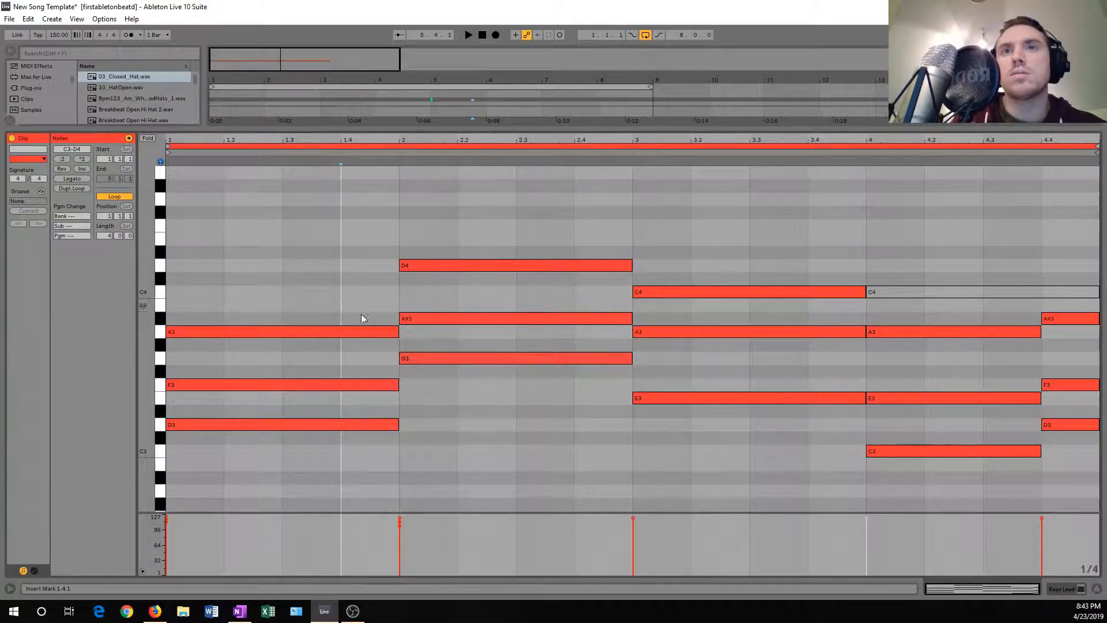
pyautogui.click(453, 318)
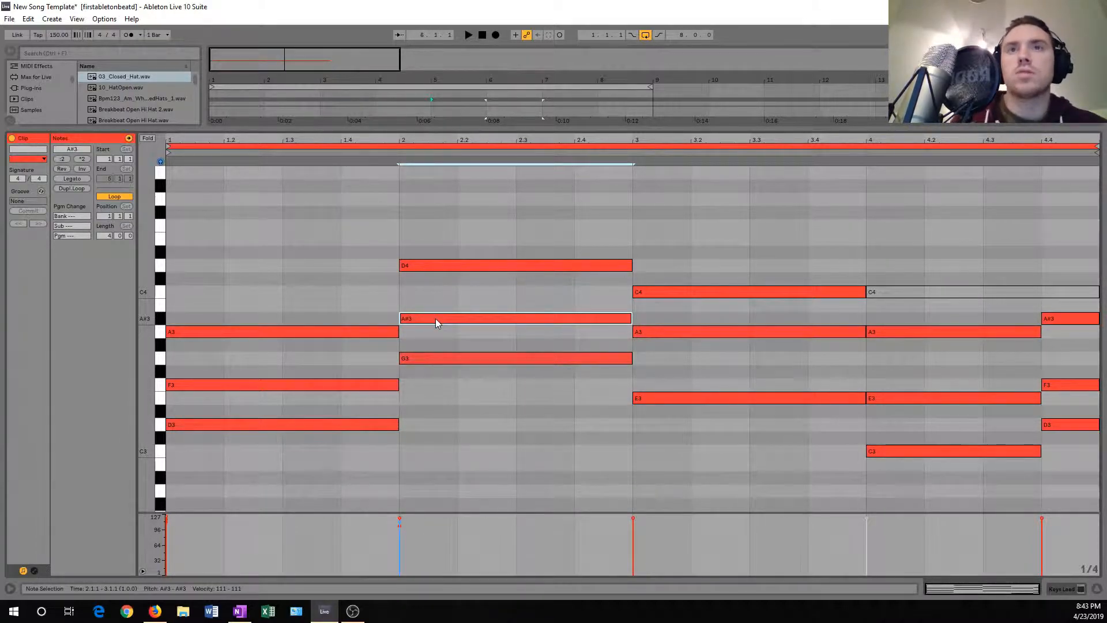
pyautogui.moveTo(434, 318); pyautogui.dragTo(452, 483)
pyautogui.press('space')
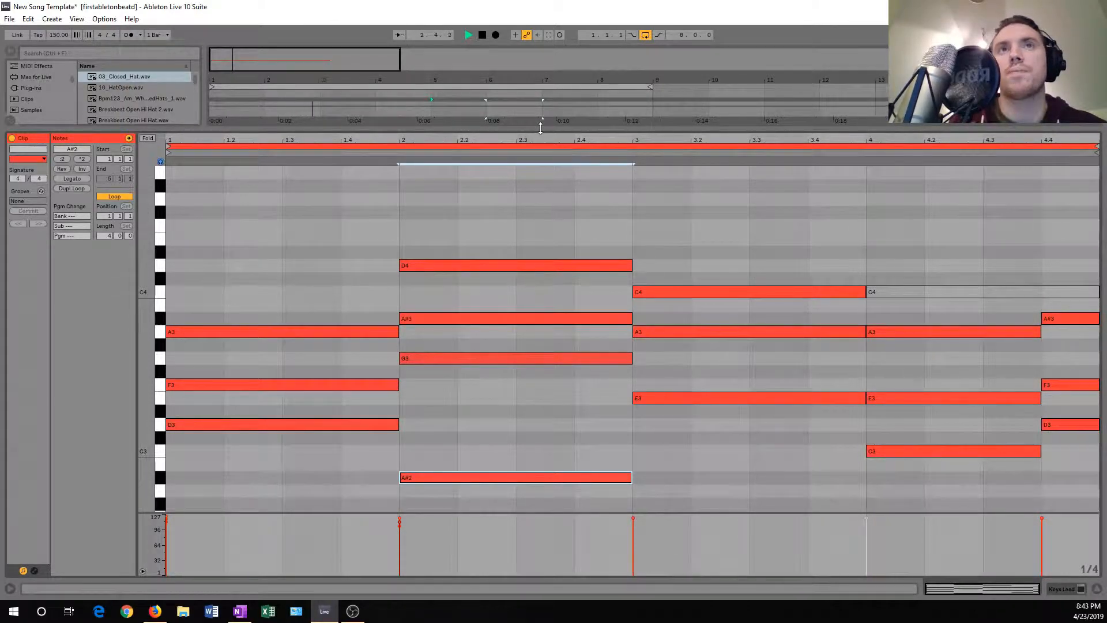
pyautogui.moveTo(540, 128); pyautogui.dragTo(576, 385)
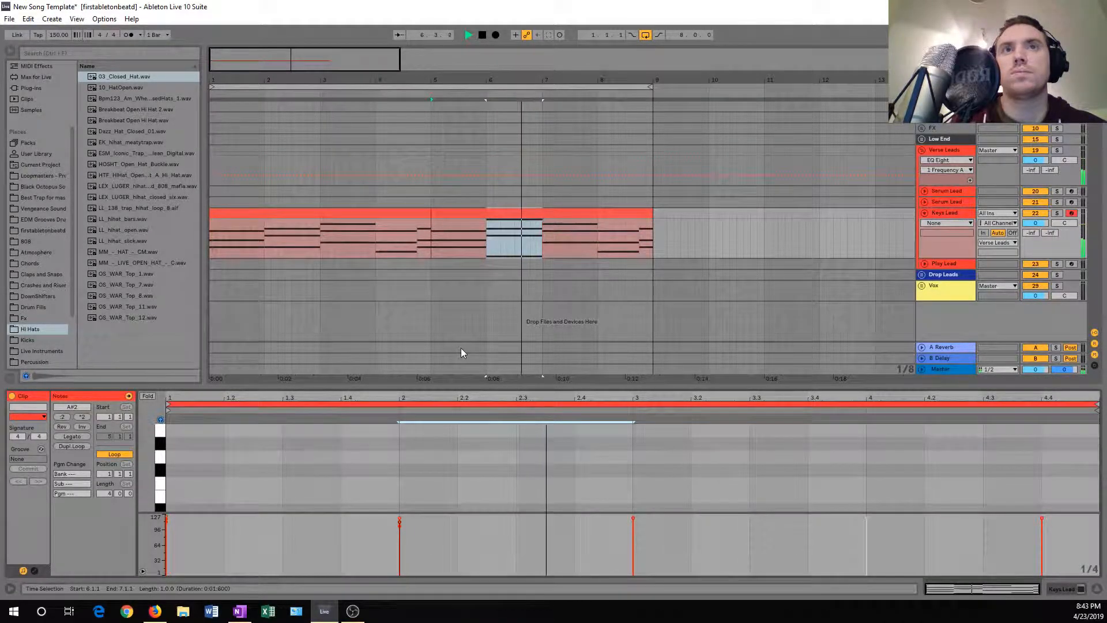
pyautogui.press('space')
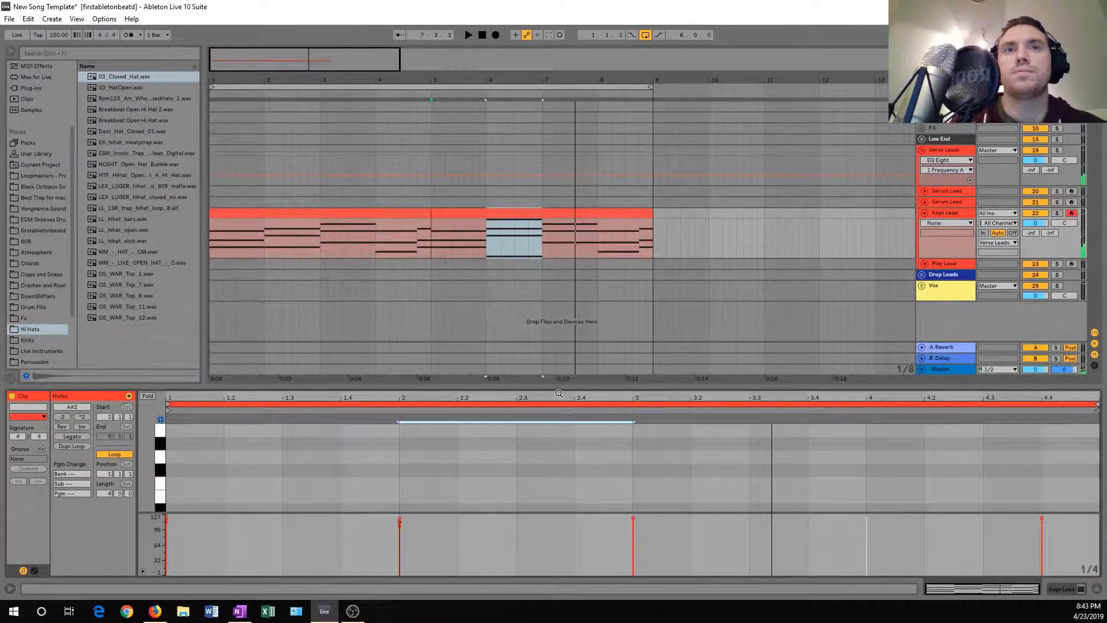
pyautogui.moveTo(561, 387); pyautogui.dragTo(559, 167)
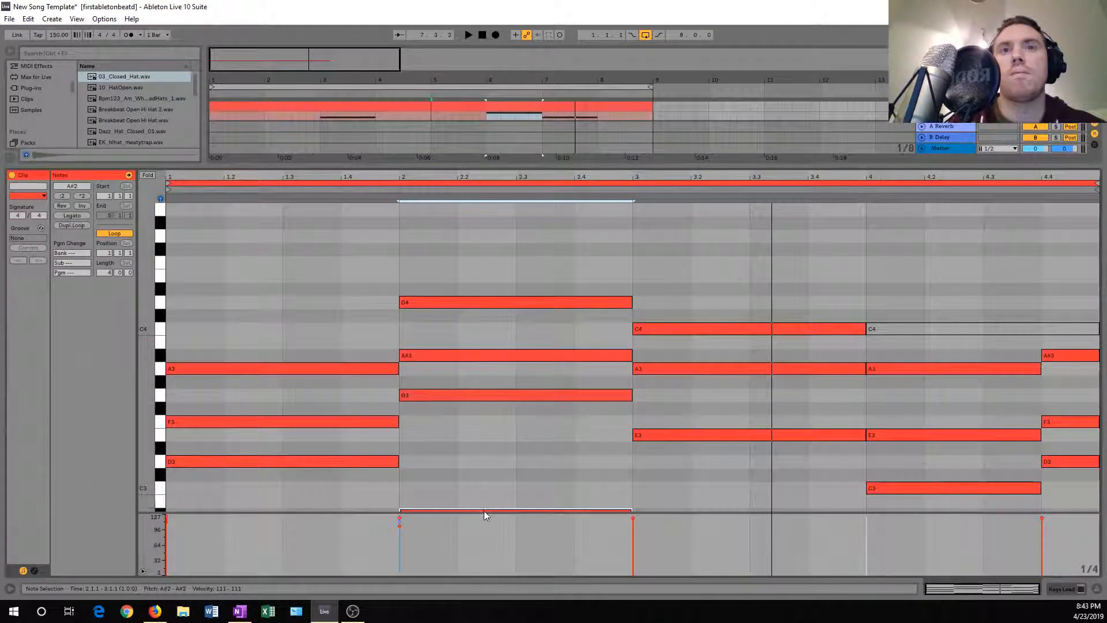
pyautogui.doubleClick(484, 509)
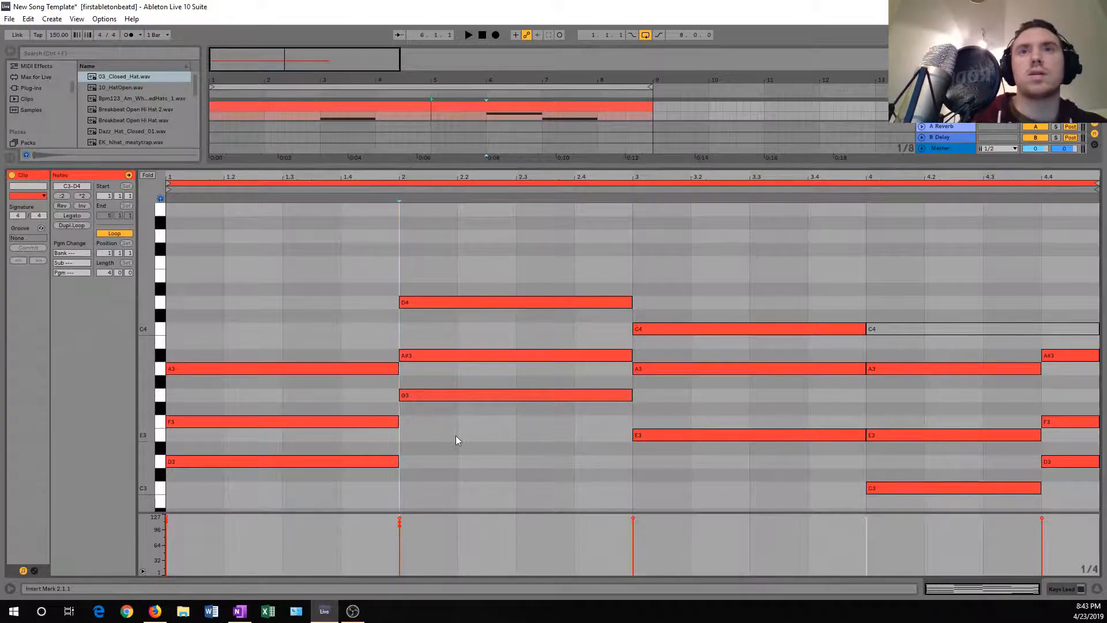
# Try the bar 2 chord with its D4 moved down to D3 and with D4 doubled at D3, undoing each attempt
pyautogui.click(477, 302)
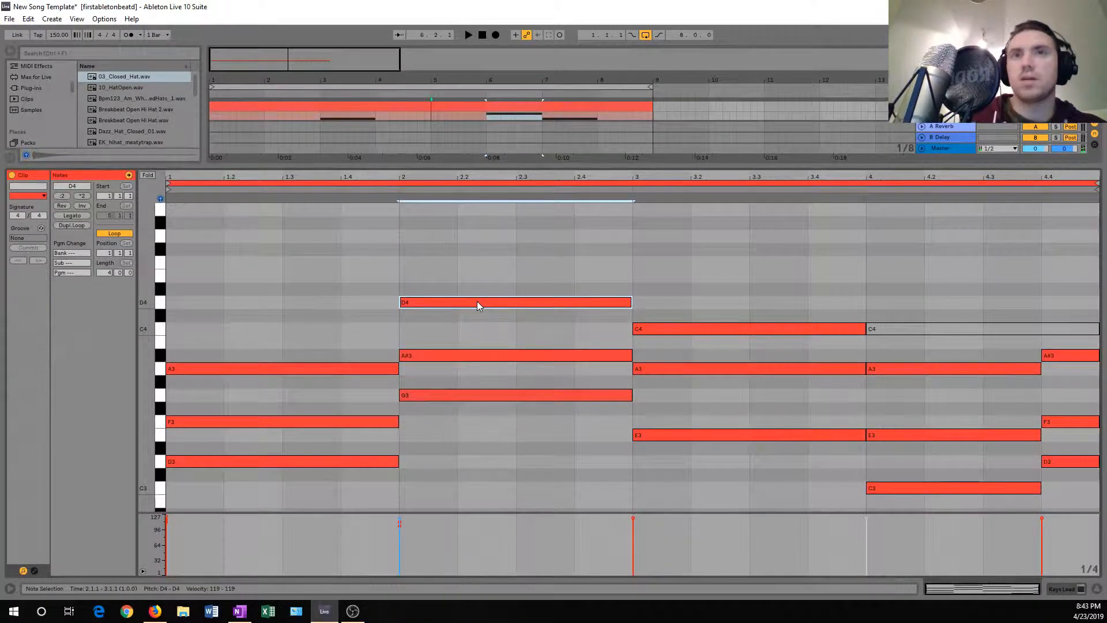
pyautogui.moveTo(476, 301); pyautogui.dragTo(494, 466)
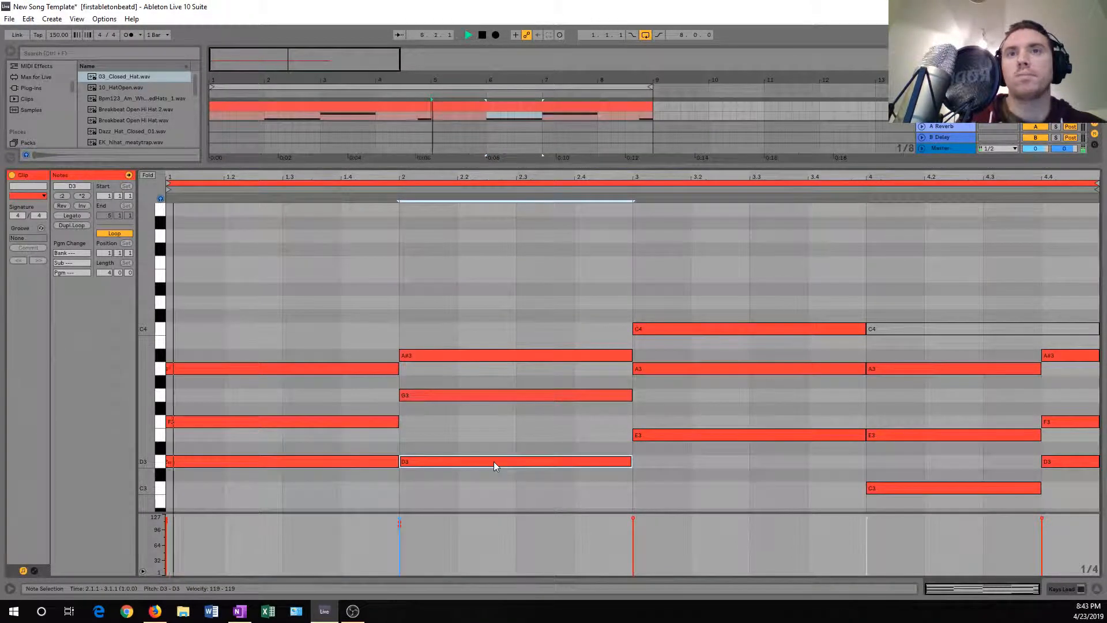
pyautogui.hotkey('ctrl', 'z')
pyautogui.keyDown('ctrl'); pyautogui.moveTo(484, 305); pyautogui.dragTo(491, 461); pyautogui.keyUp('ctrl')
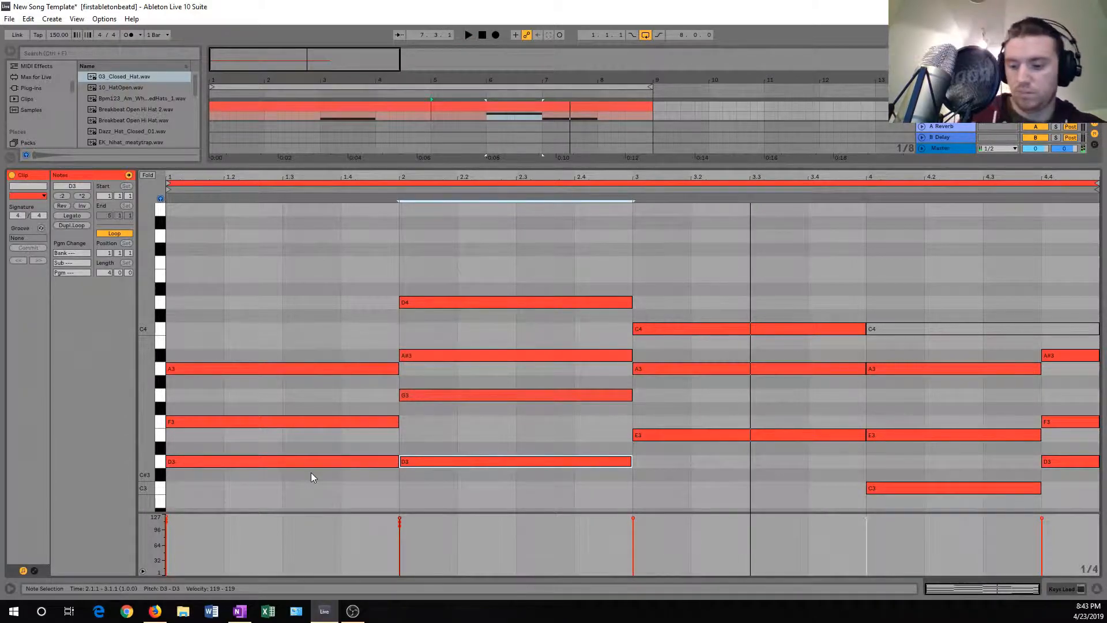
pyautogui.hotkey('ctrl', 'z')
# Play the second clip briefly to hear its opening chord with the arrangement in view
pyautogui.press('space')
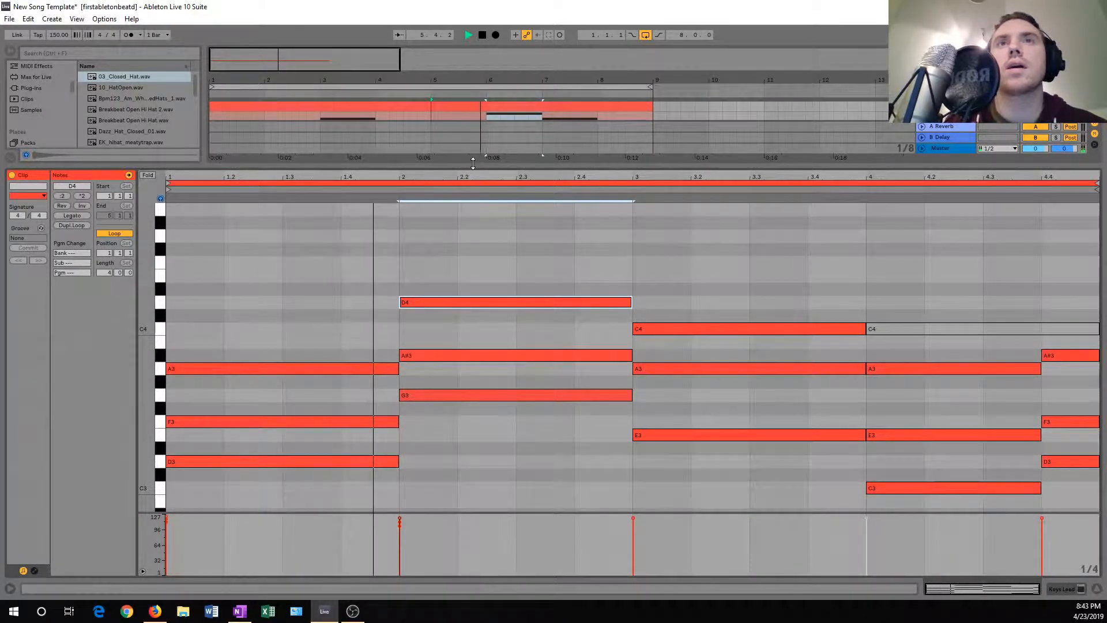
pyautogui.moveTo(472, 163); pyautogui.dragTo(472, 346)
pyautogui.press('space')
# Consolidate the two adjacent Keys Lead clips into one eight-bar clip and play it through
pyautogui.click(299, 184)
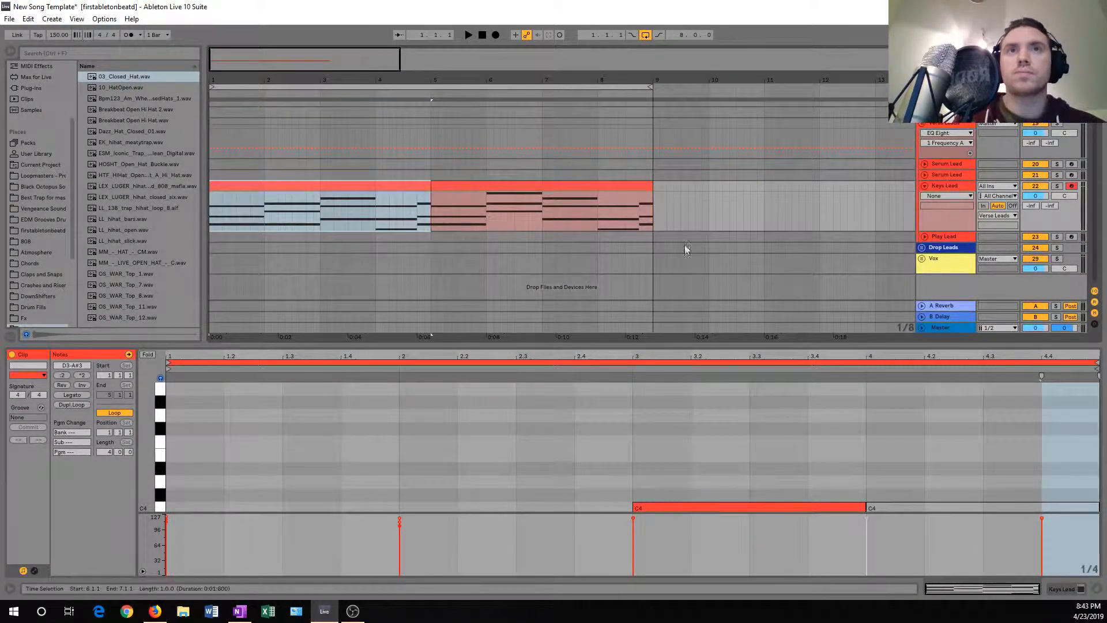
pyautogui.keyDown('shift'); pyautogui.click(506, 186); pyautogui.keyUp('shift')
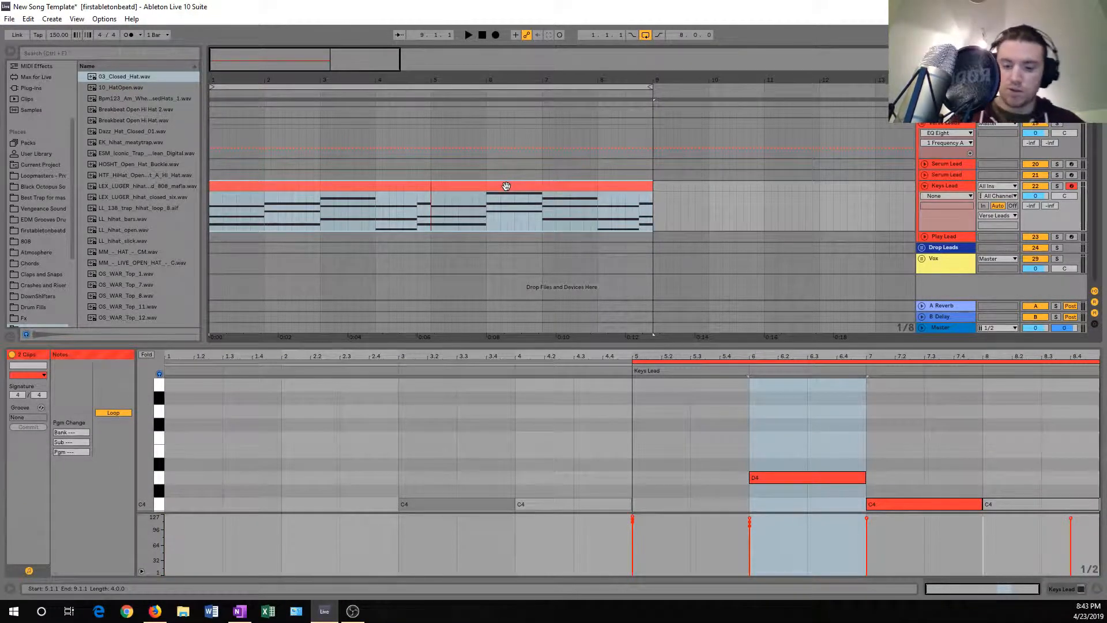
pyautogui.hotkey('ctrl', 'j')
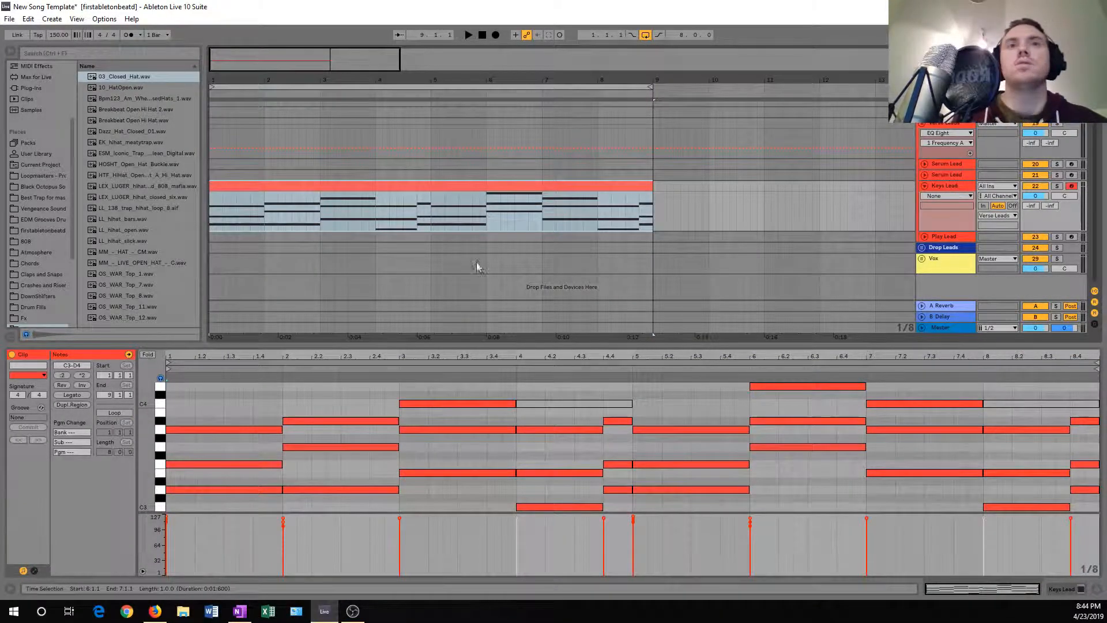
pyautogui.moveTo(574, 346); pyautogui.dragTo(587, 349)
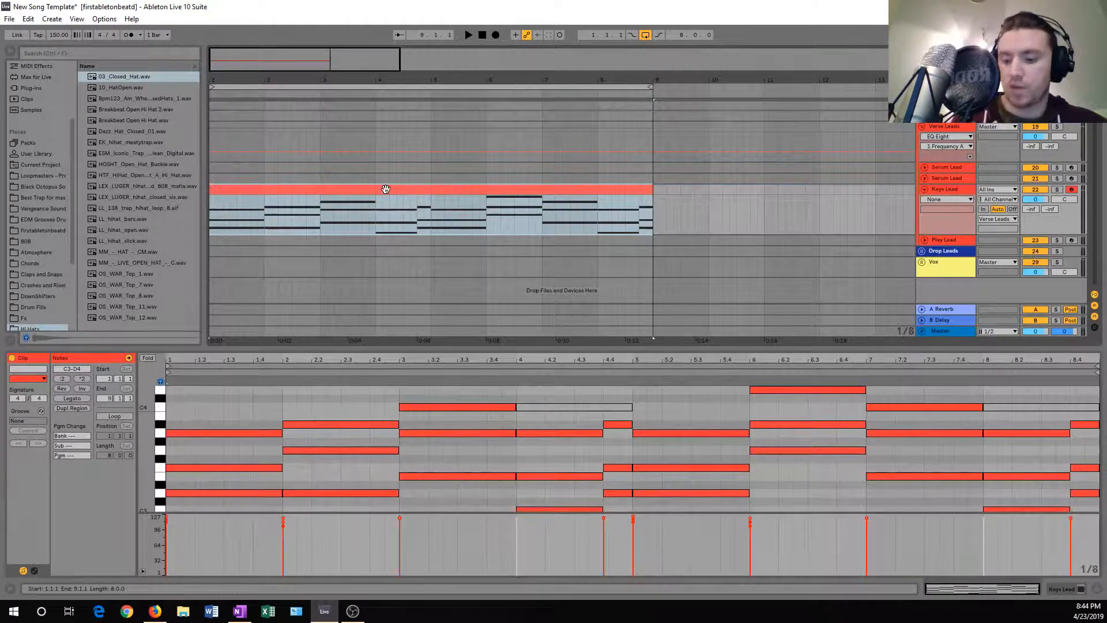
pyautogui.press('space')
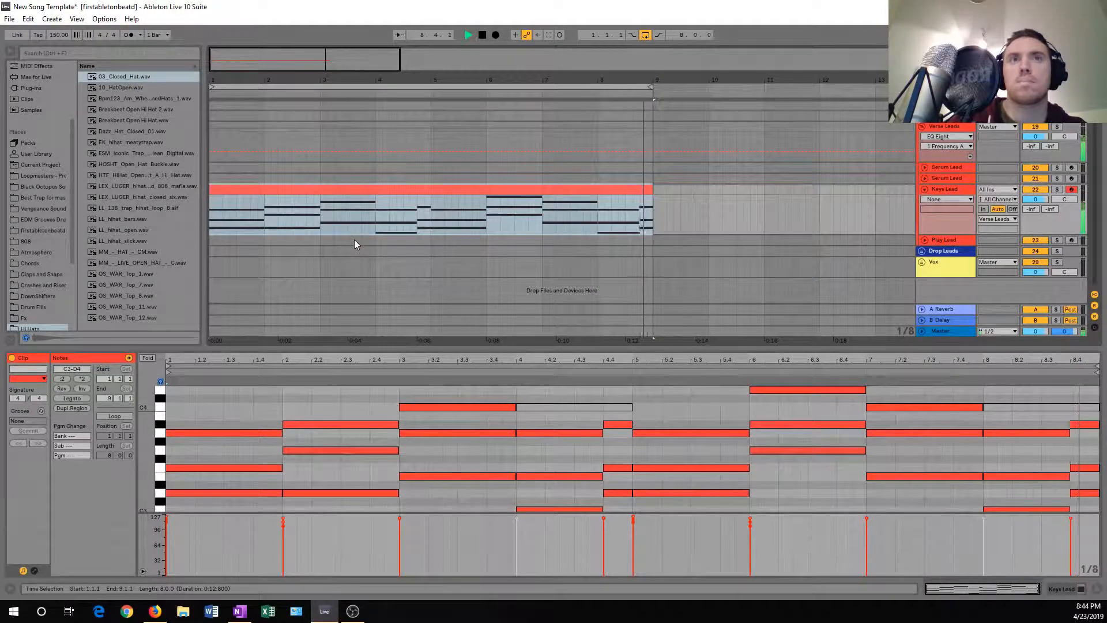
pyautogui.press('space')
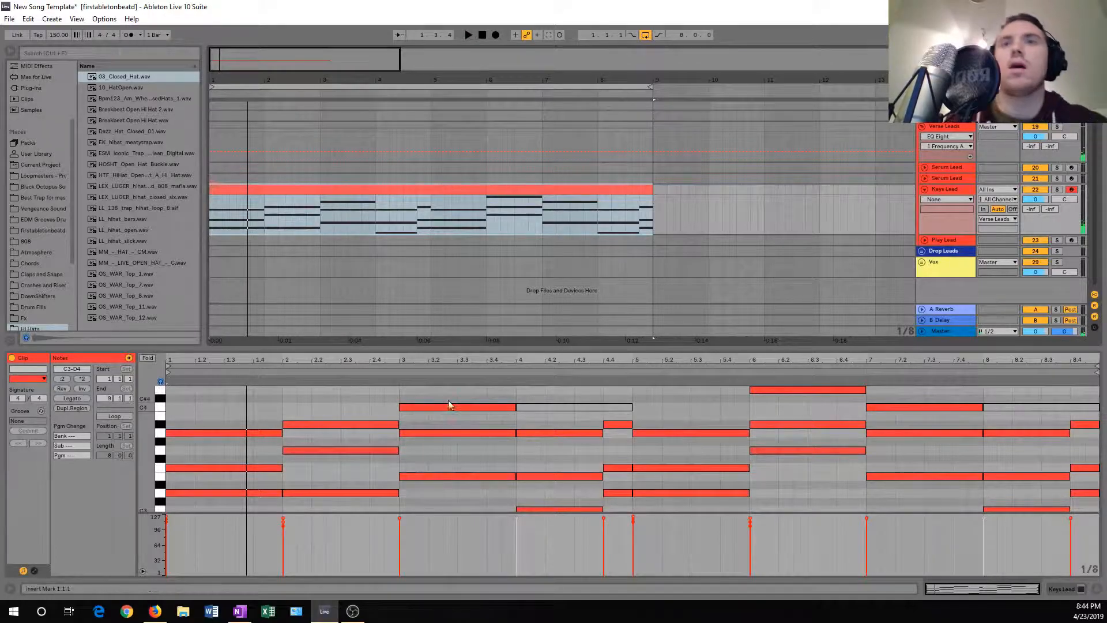
# Set the note grid to 1/4, shorten the chords in bars 1 to 3 to one beat, and repeat them on every beat
pyautogui.moveTo(345, 348); pyautogui.dragTo(385, 201)
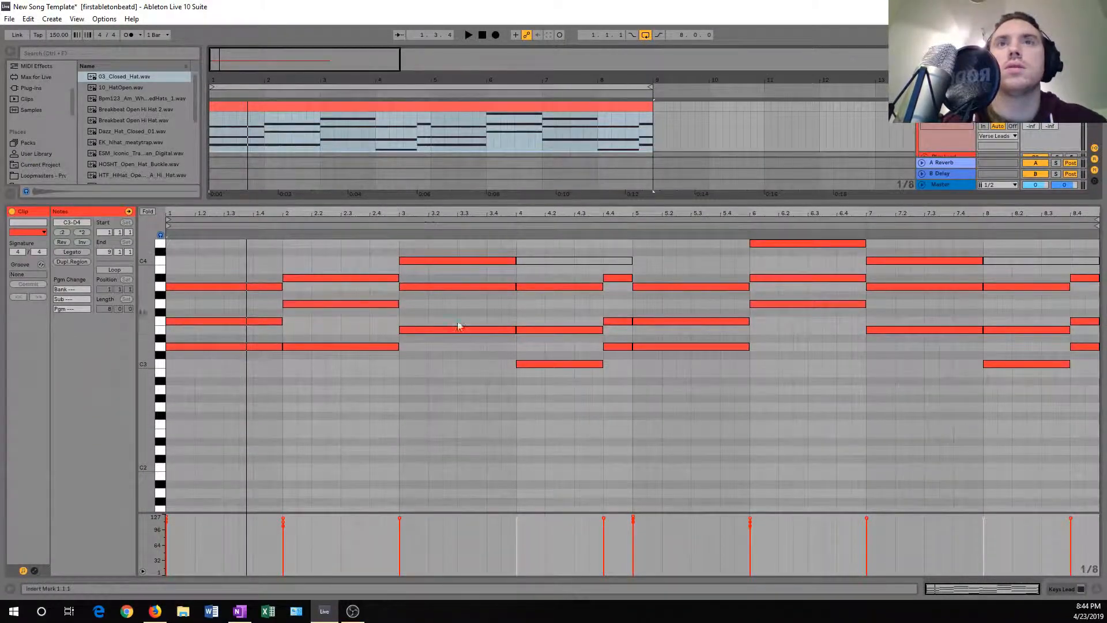
pyautogui.scroll(5, 458, 313)
pyautogui.scroll(-1, 462, 346)
pyautogui.click(241, 285)
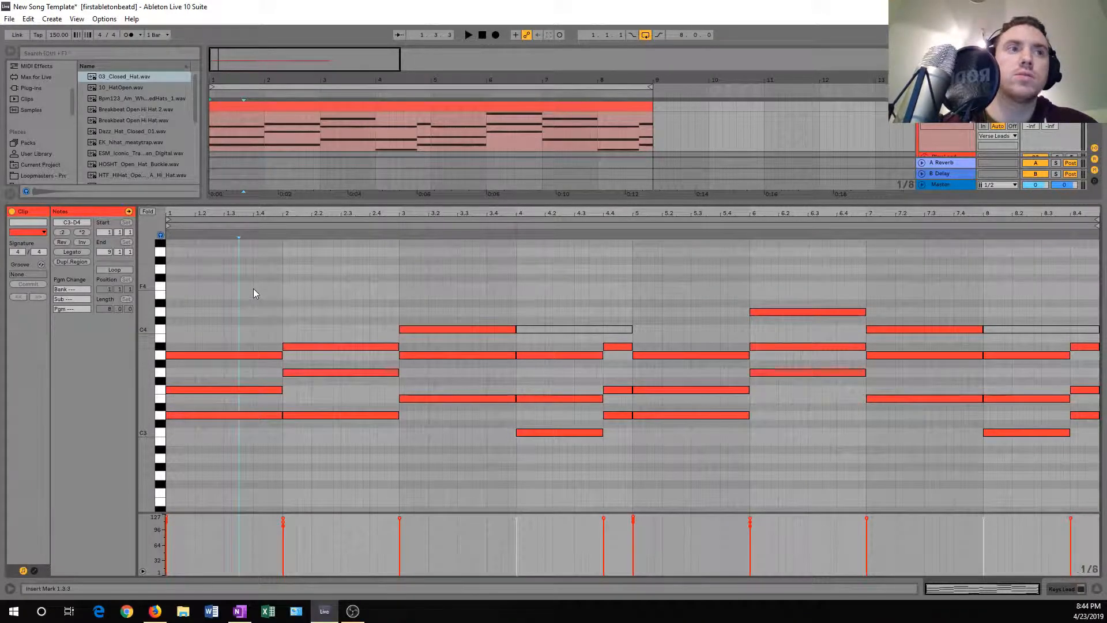
pyautogui.hotkey('ctrl', '3')
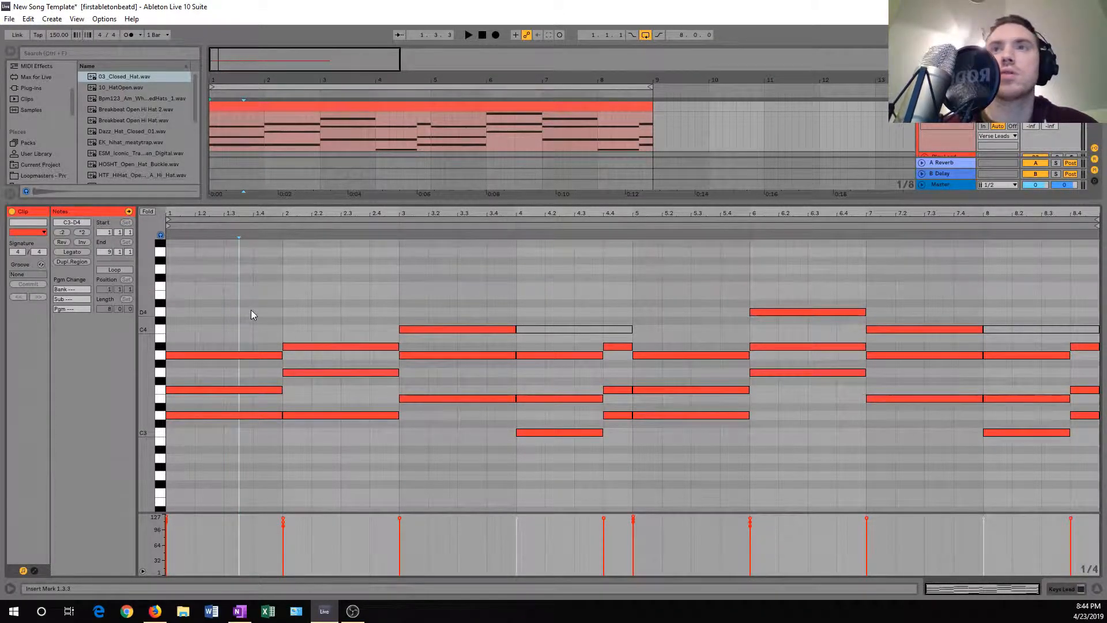
pyautogui.moveTo(234, 283); pyautogui.dragTo(586, 449)
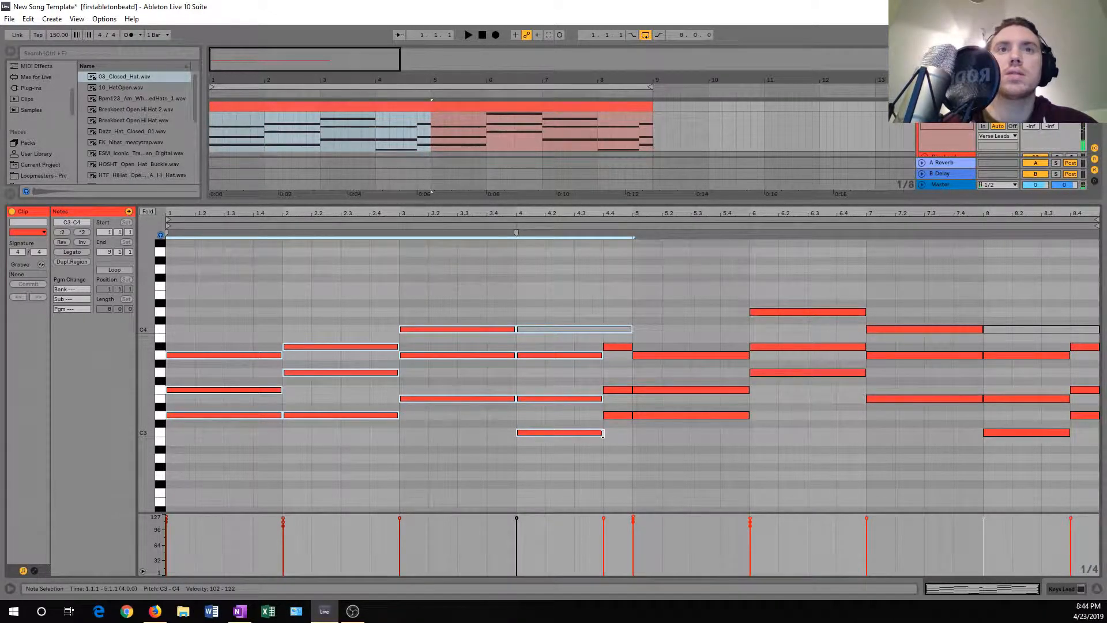
pyautogui.moveTo(225, 465); pyautogui.dragTo(436, 315)
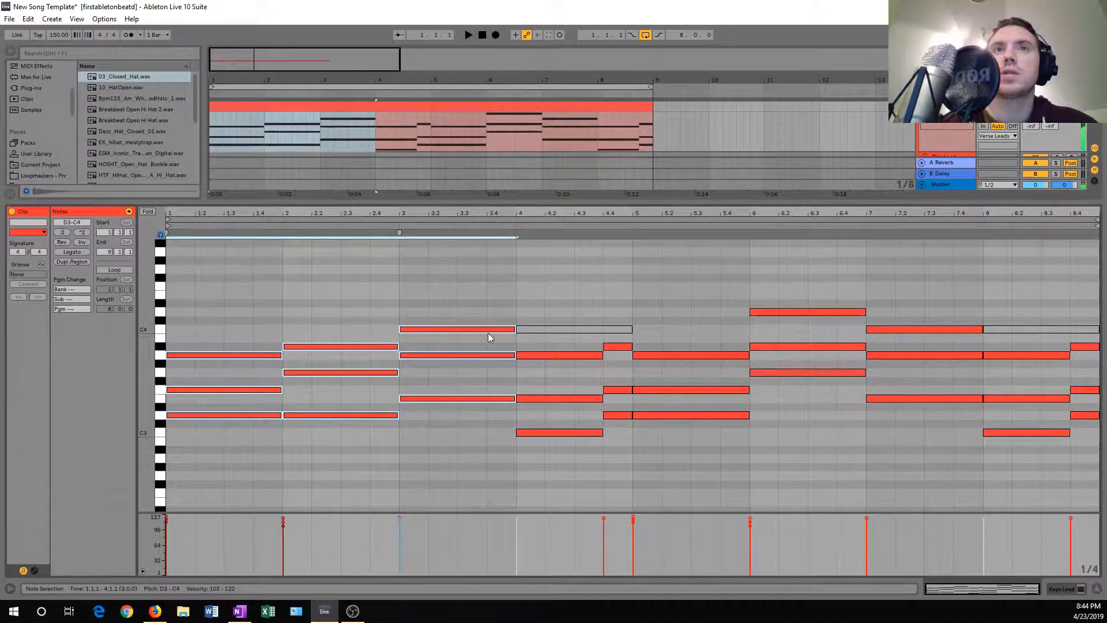
pyautogui.moveTo(513, 329); pyautogui.dragTo(427, 329)
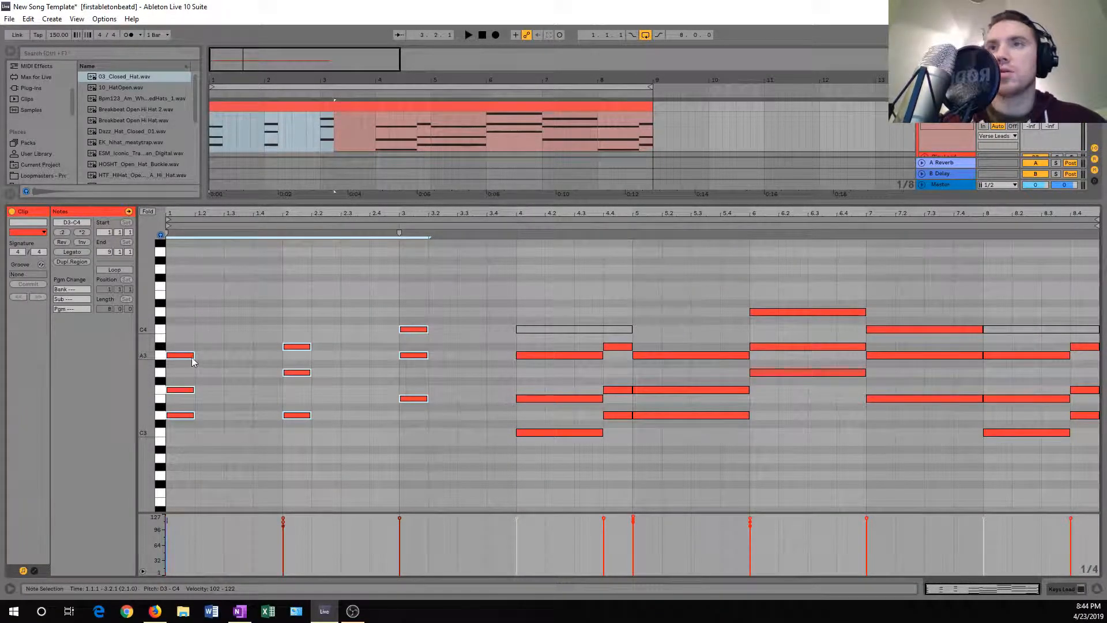
pyautogui.moveTo(188, 359); pyautogui.dragTo(268, 360)
# Shorten the three-beat chord of C3, E3 and A3 in bar 4 to one beat and repeat it on beats 2 and 3
pyautogui.moveTo(590, 348); pyautogui.dragTo(589, 456)
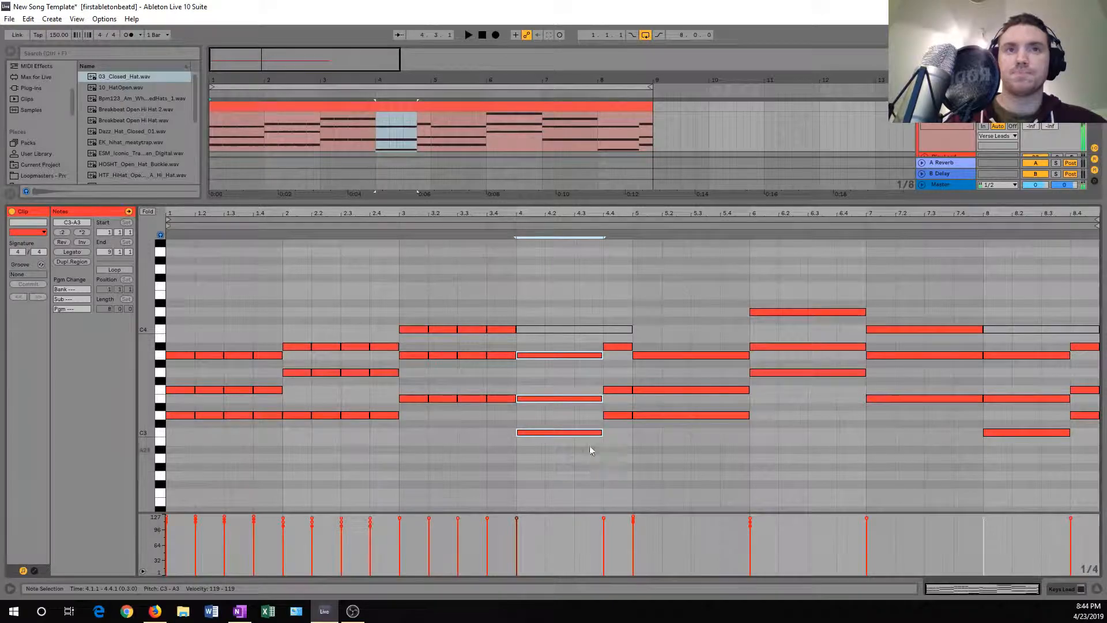
pyautogui.moveTo(602, 399); pyautogui.dragTo(544, 401)
pyautogui.hotkey('ctrl', 'd')
pyautogui.hotkey('ctrl', 'd')
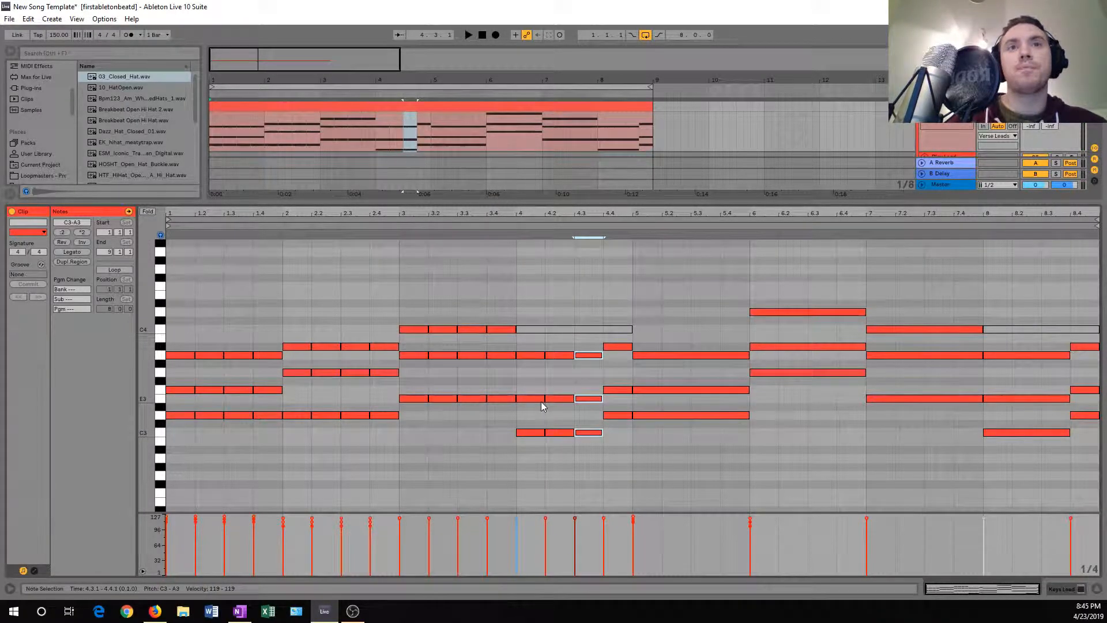
pyautogui.click(175, 372)
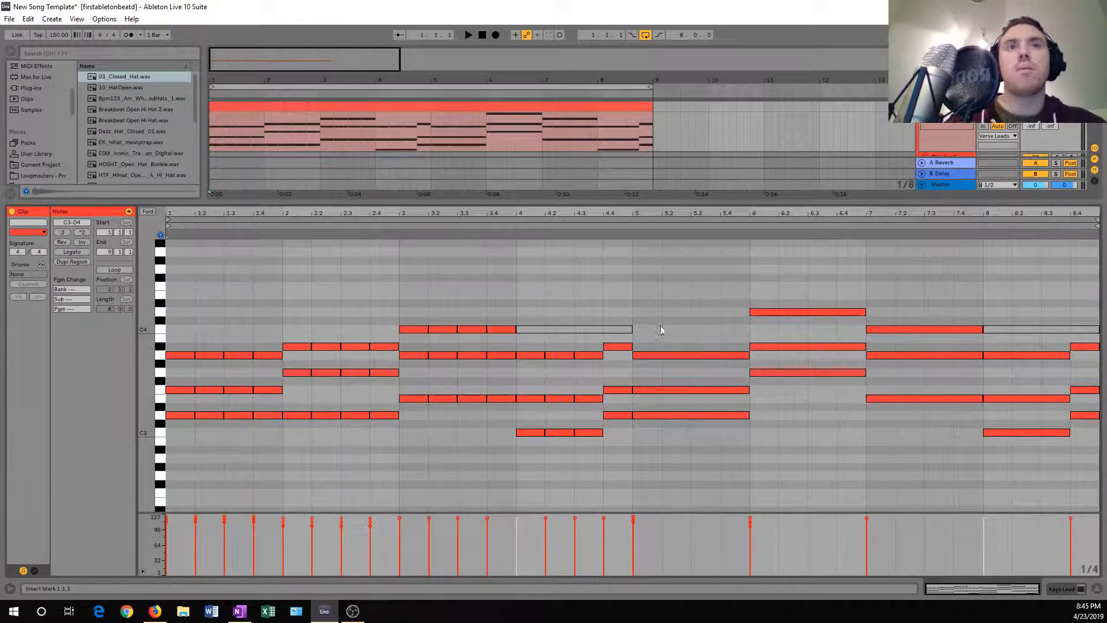
# Shorten the chords in bars 5 to 7 to one beat and repeat each on every beat of its bar
pyautogui.moveTo(658, 309); pyautogui.dragTo(675, 358)
pyautogui.moveTo(641, 269); pyautogui.dragTo(925, 452)
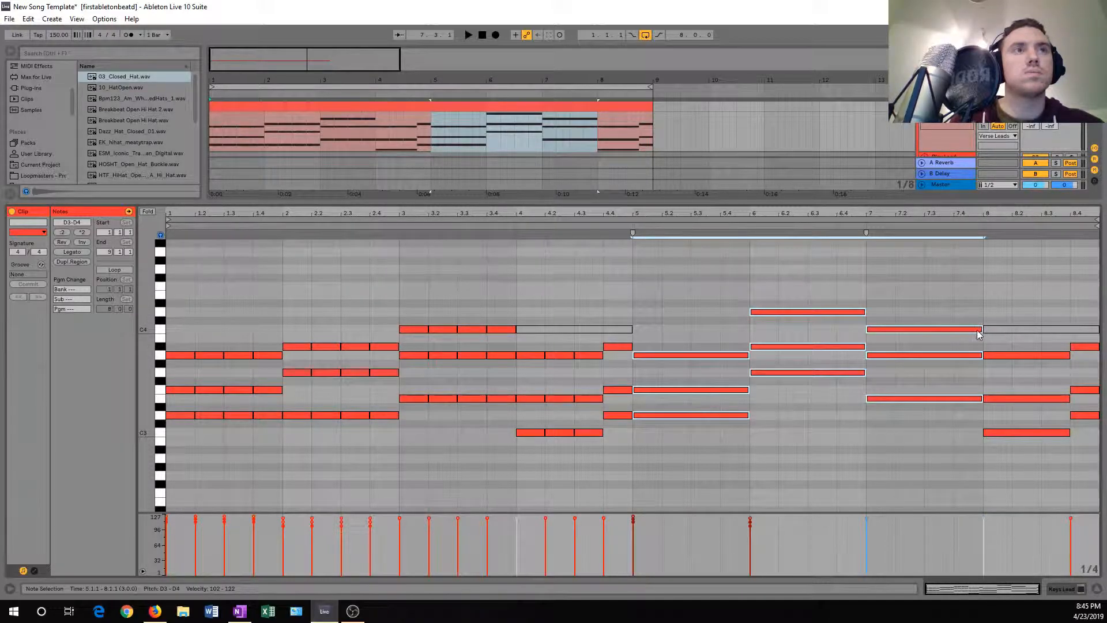
pyautogui.moveTo(686, 277); pyautogui.dragTo(984, 407)
pyautogui.moveTo(945, 276); pyautogui.dragTo(695, 459)
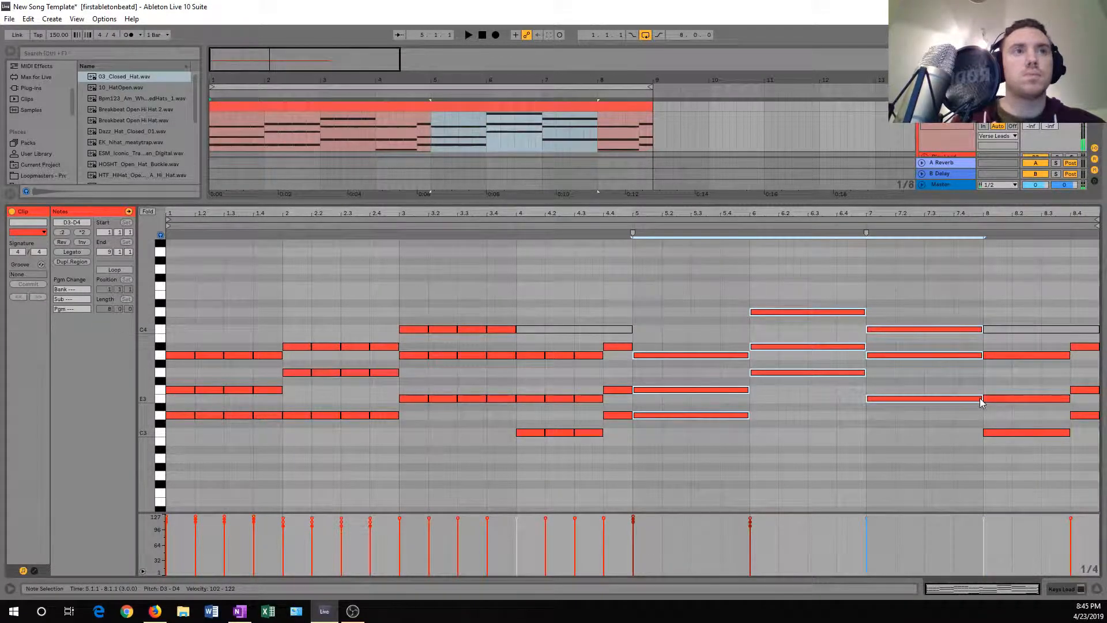
pyautogui.moveTo(982, 398); pyautogui.dragTo(813, 424)
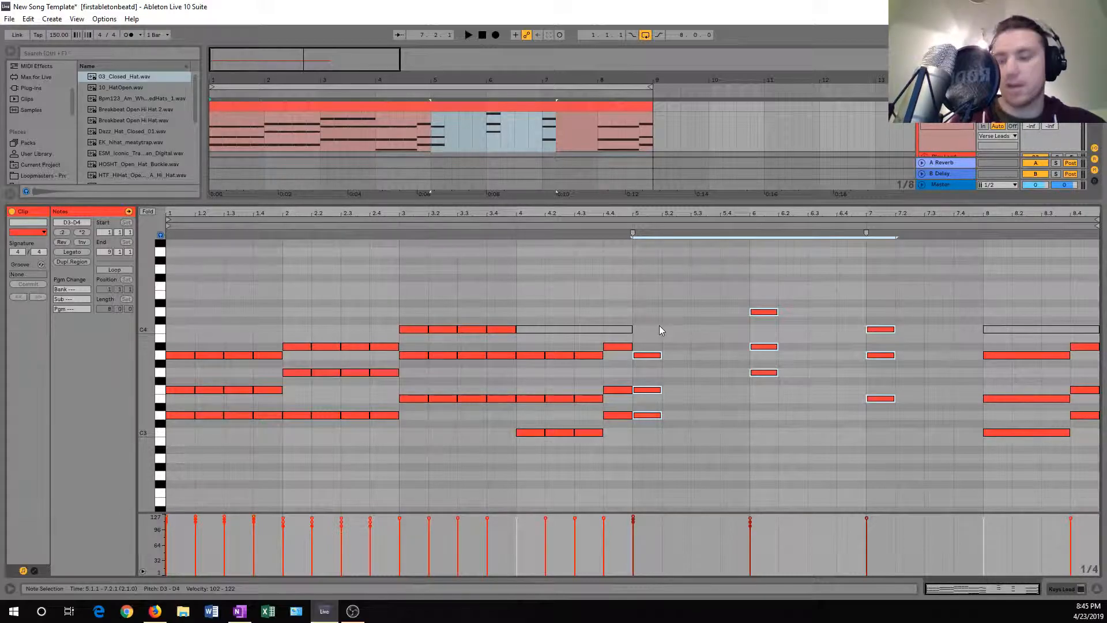
pyautogui.keyDown('ctrl'); pyautogui.moveTo(652, 359); pyautogui.dragTo(735, 361); pyautogui.keyUp('ctrl')
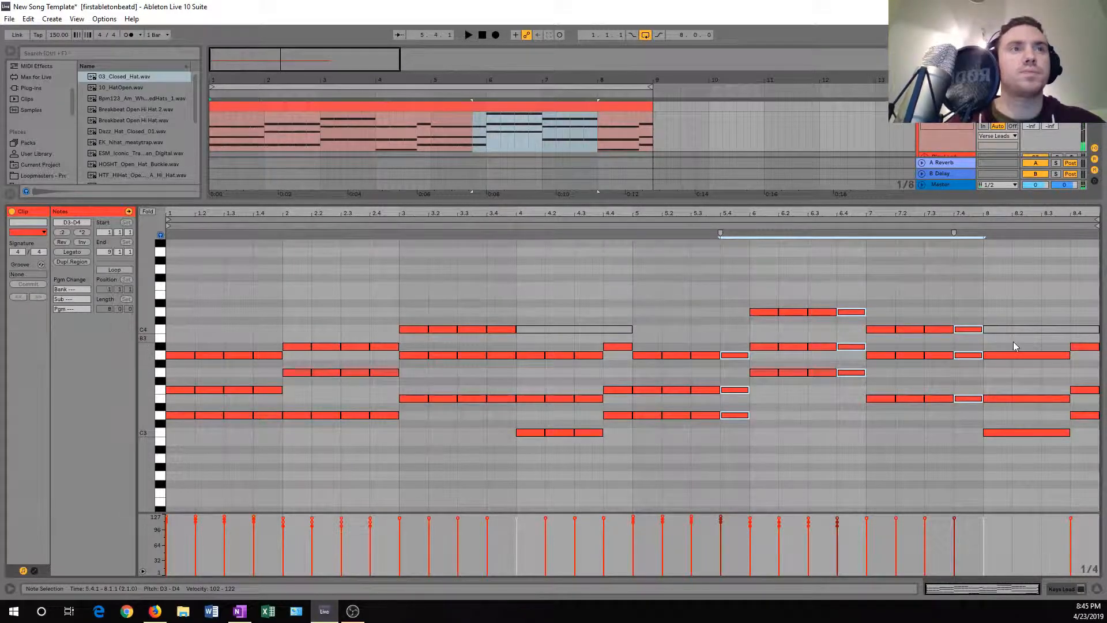
# Shorten the three-beat chord of C3, E3 and A3 in bar 8 to one beat and repeat it on beats 2 and 3
pyautogui.moveTo(1014, 346); pyautogui.dragTo(1049, 467)
pyautogui.moveTo(1067, 400); pyautogui.dragTo(1011, 400)
pyautogui.scroll(-3, 1003, 402)
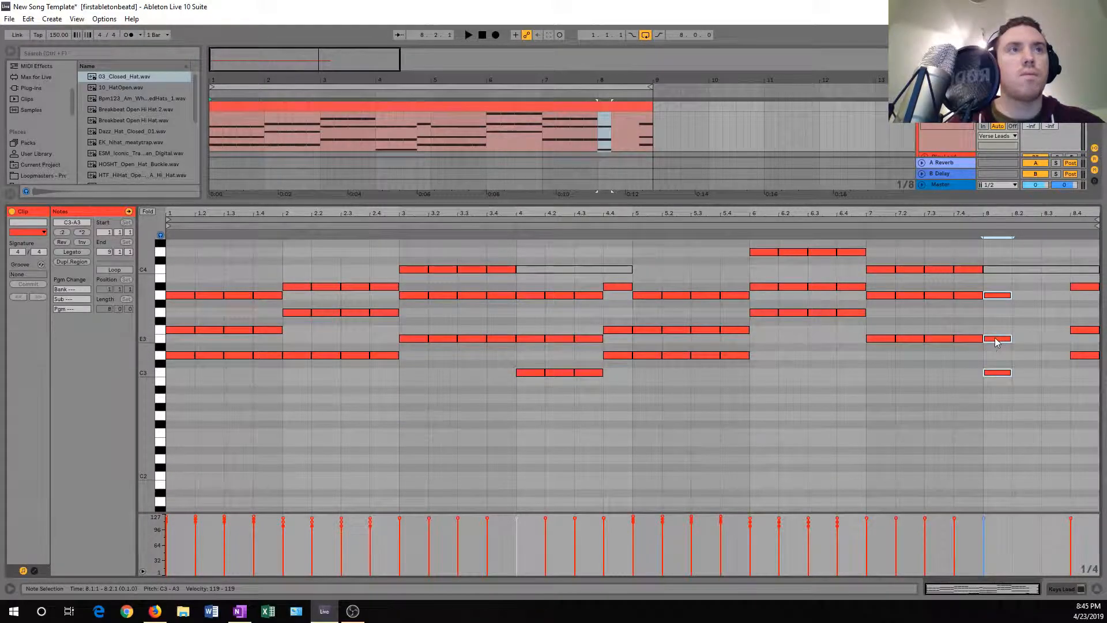
pyautogui.hotkey('ctrl', 'd')
pyautogui.hotkey('ctrl', 'd')
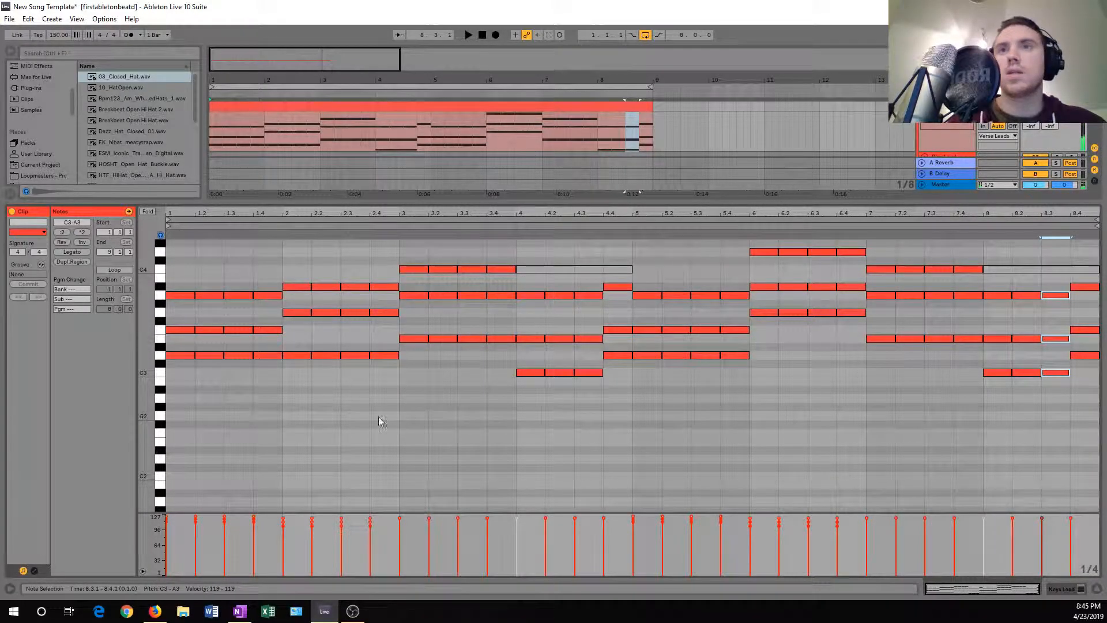
# Play the progression of repeated chords through and examine the Keys Lead clip in an enlarged arrangement, including its bar 4 chord change
pyautogui.press('space')
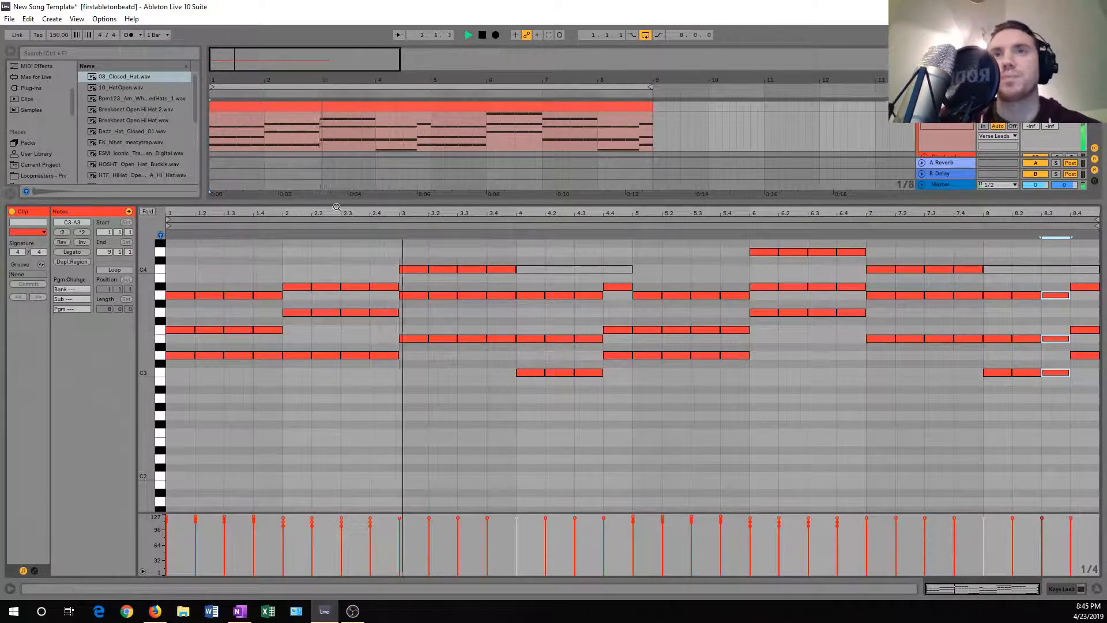
pyautogui.moveTo(346, 203); pyautogui.dragTo(355, 354)
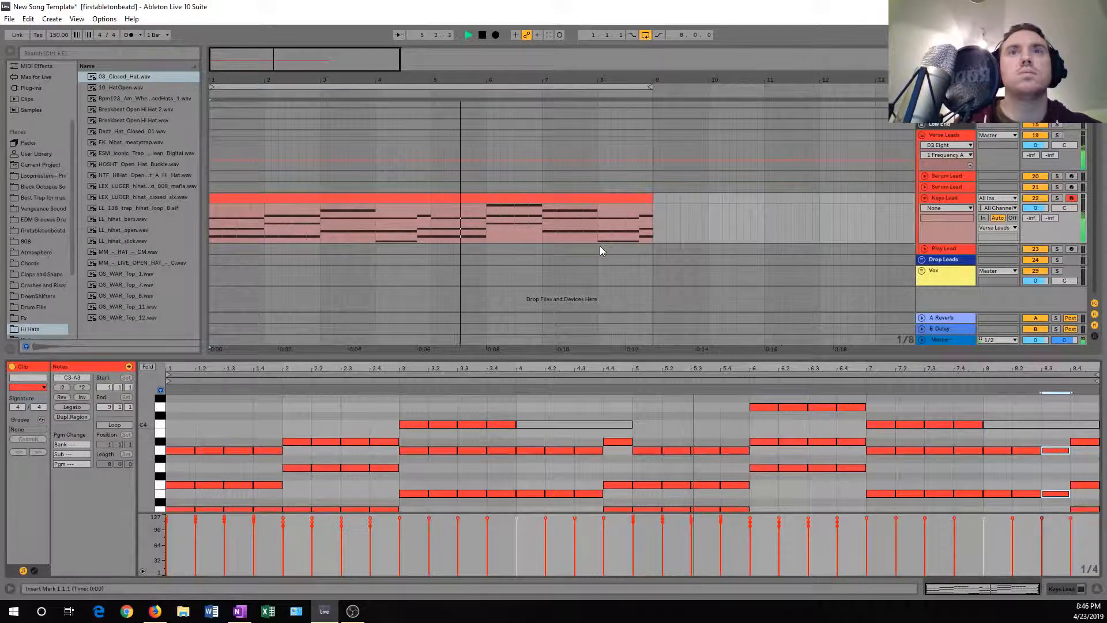
pyautogui.click(443, 196)
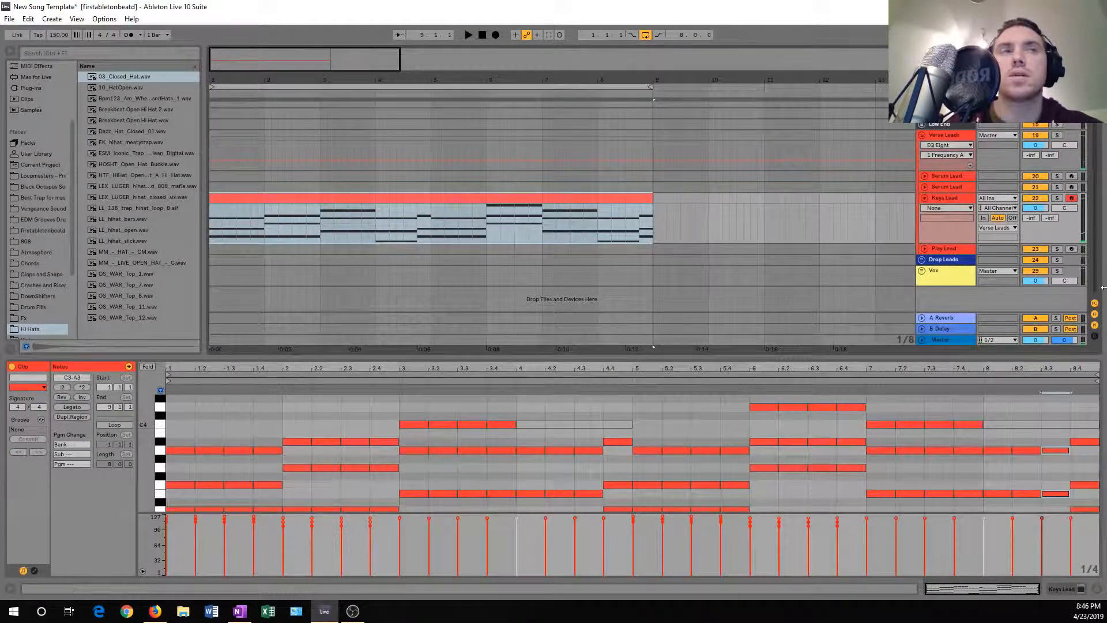
pyautogui.scroll(1, 1096, 163)
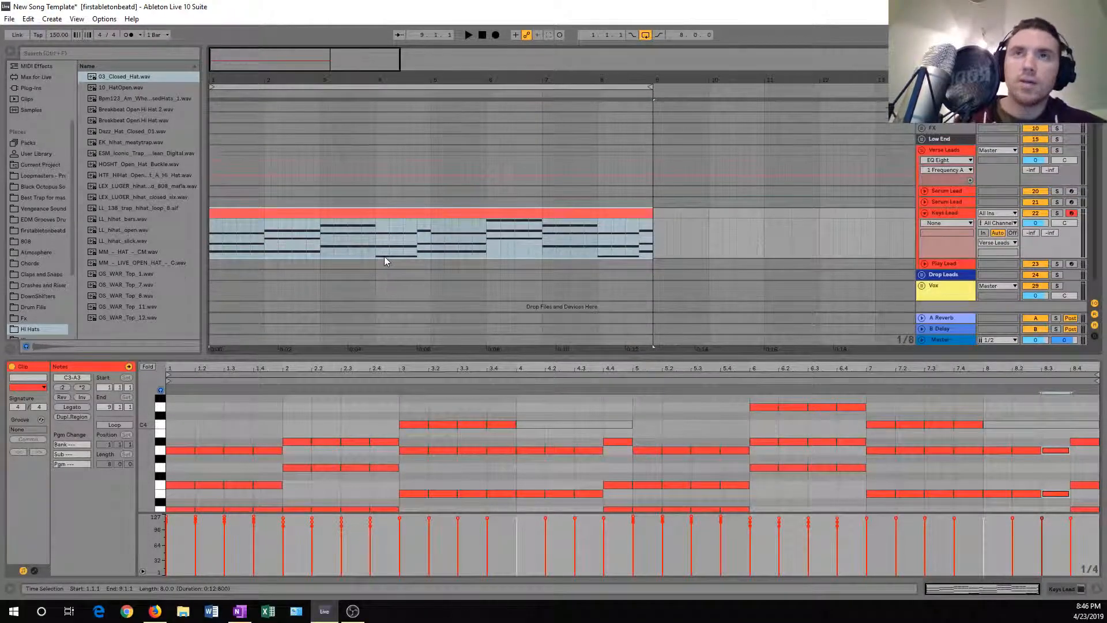
pyautogui.click(380, 224)
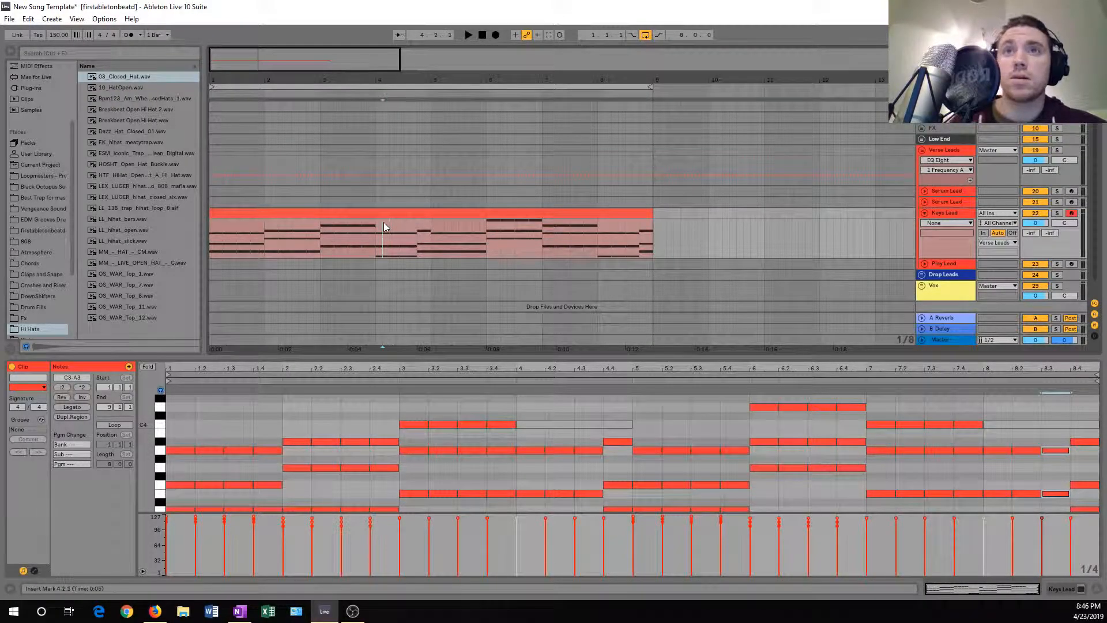
pyautogui.click(374, 227)
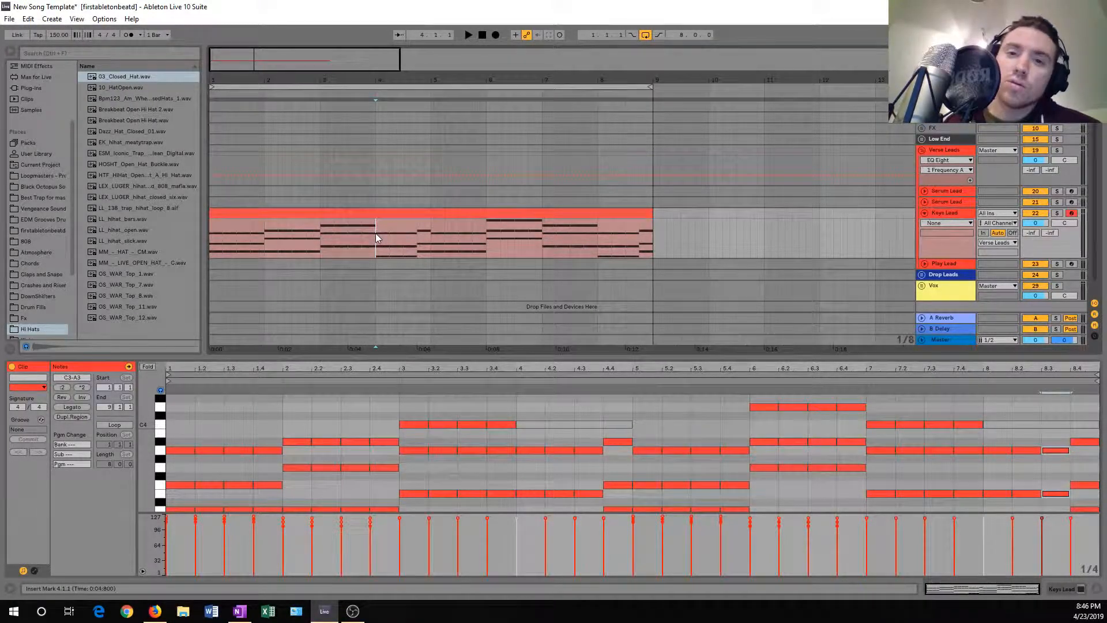
pyautogui.click(363, 213)
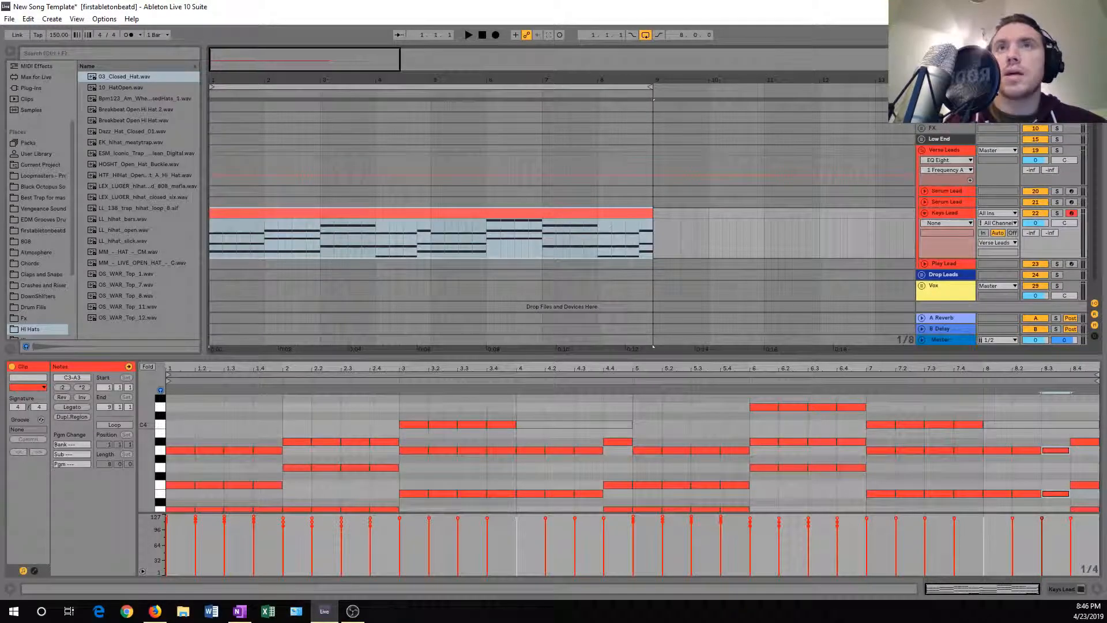
# Place BFBS_Snare_06_A.wav from the Snares folder on the Snare track at 1.3 and set the arrangement grid to 1/4
pyautogui.scroll(6, 934, 141)
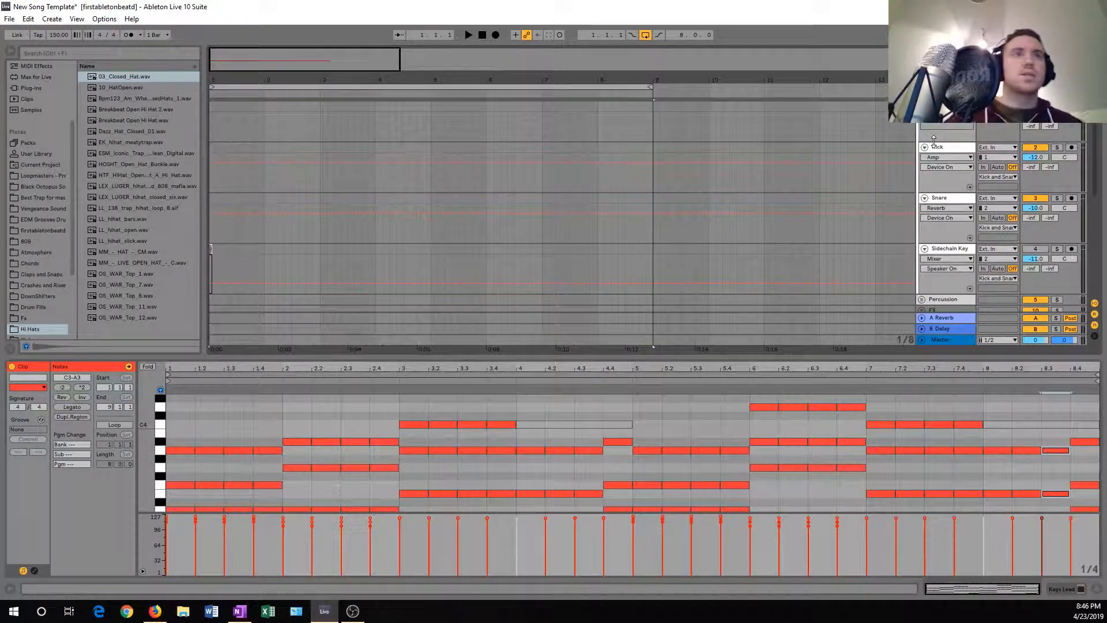
pyautogui.scroll(-3, 29, 289)
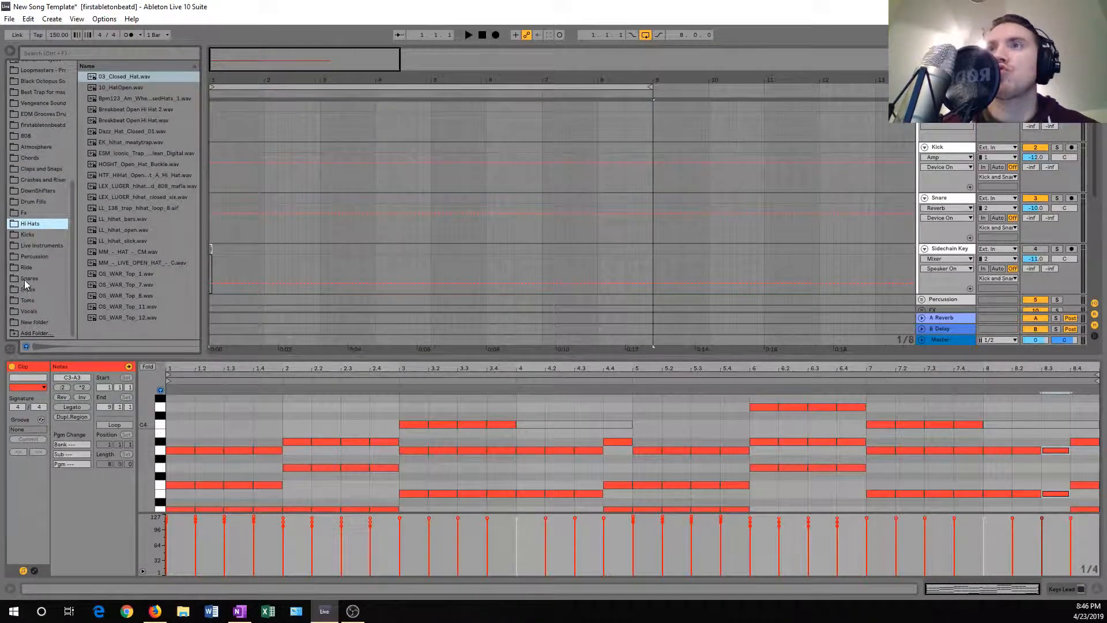
pyautogui.click(24, 279)
pyautogui.click(127, 90)
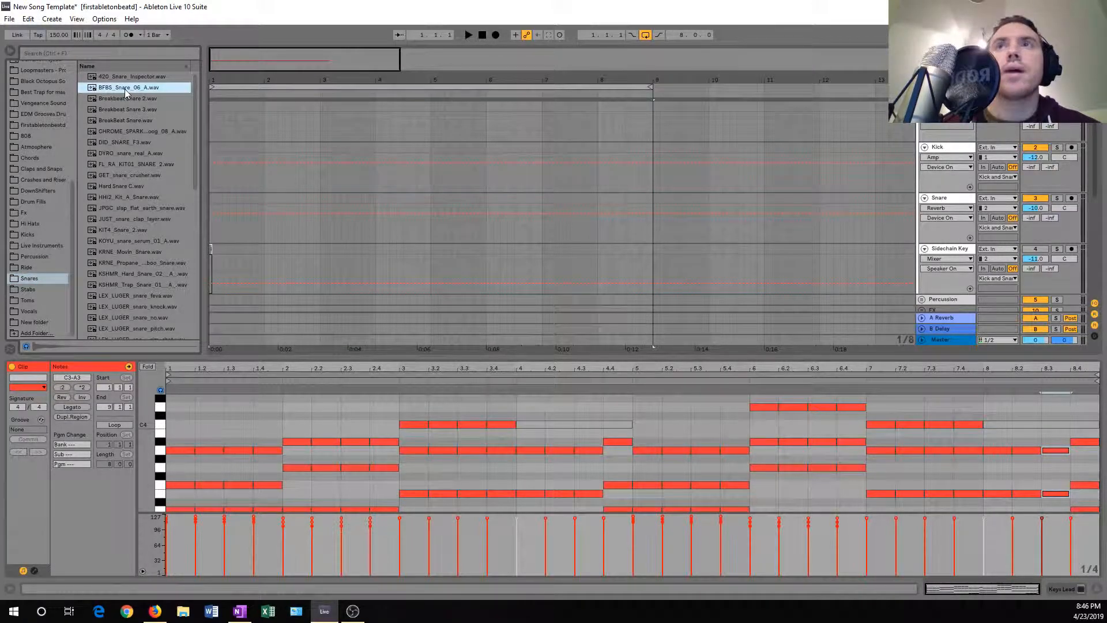
pyautogui.moveTo(131, 90); pyautogui.dragTo(244, 212)
pyautogui.hotkey('ctrl', '2')
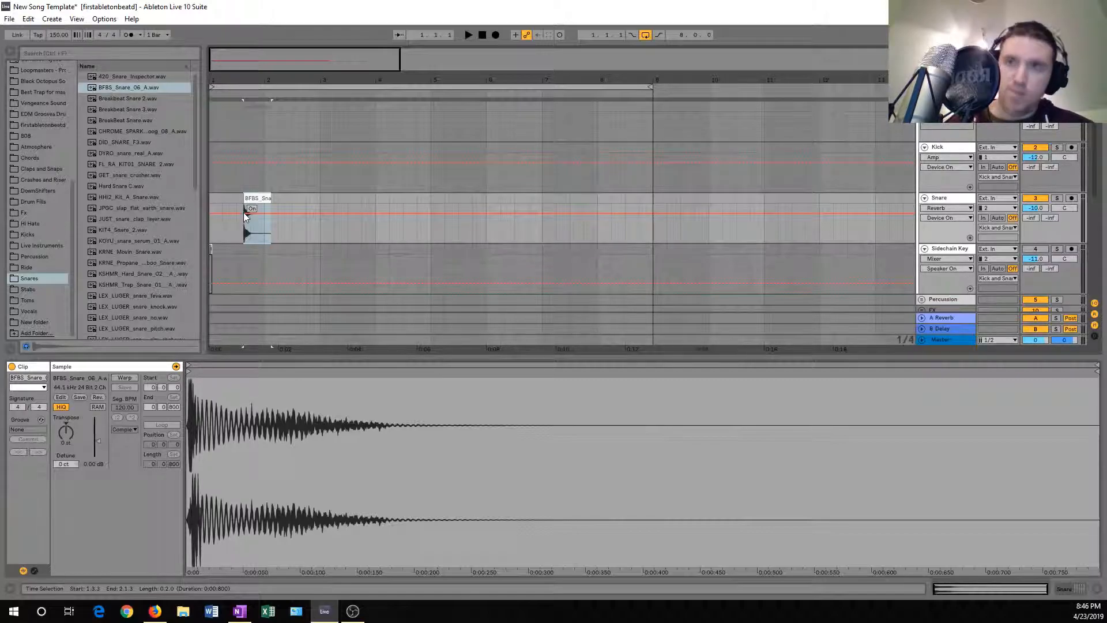
# Trim the snare clip to one beat, from 1.3 to 1.4, and play it back
pyautogui.moveTo(248, 79); pyautogui.dragTo(275, 132)
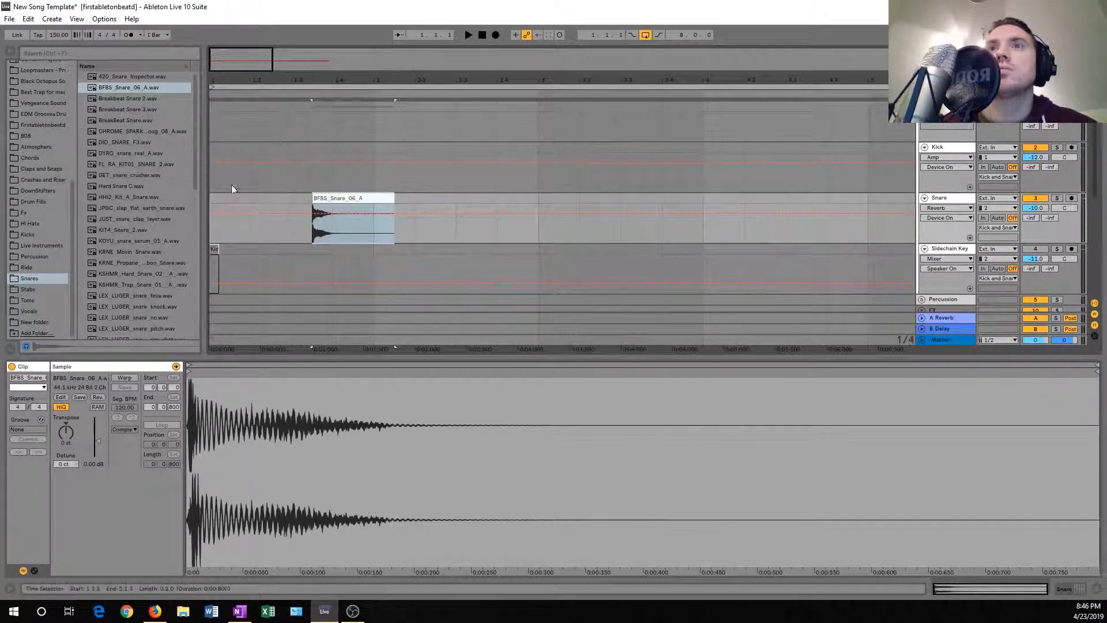
pyautogui.moveTo(394, 219); pyautogui.dragTo(323, 202)
pyautogui.press('space')
pyautogui.press('space')
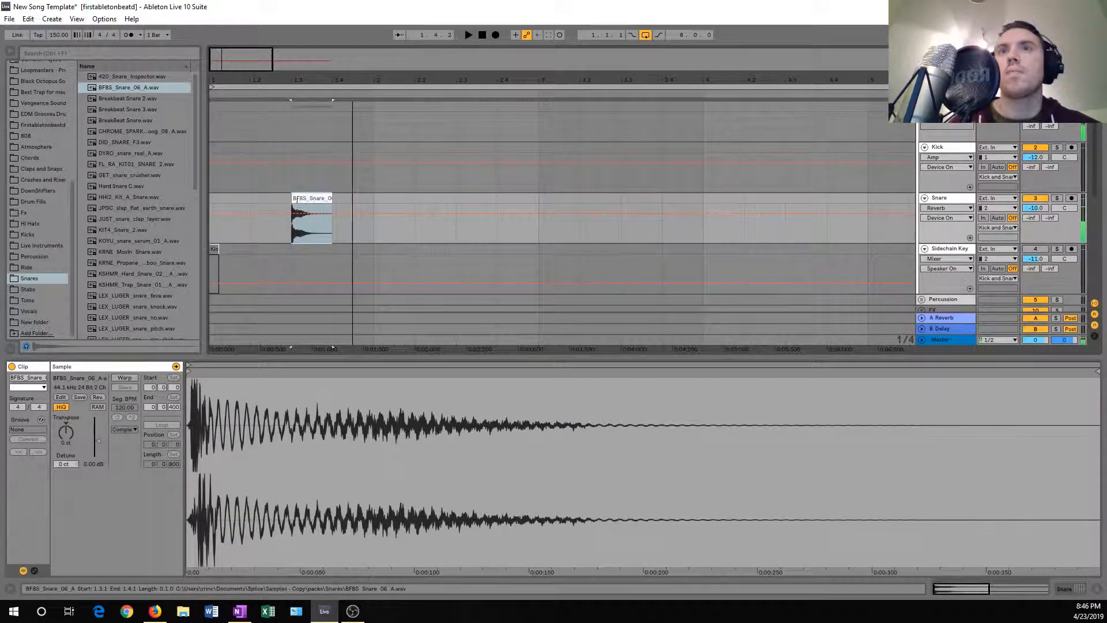
pyautogui.moveTo(323, 80); pyautogui.dragTo(323, 68)
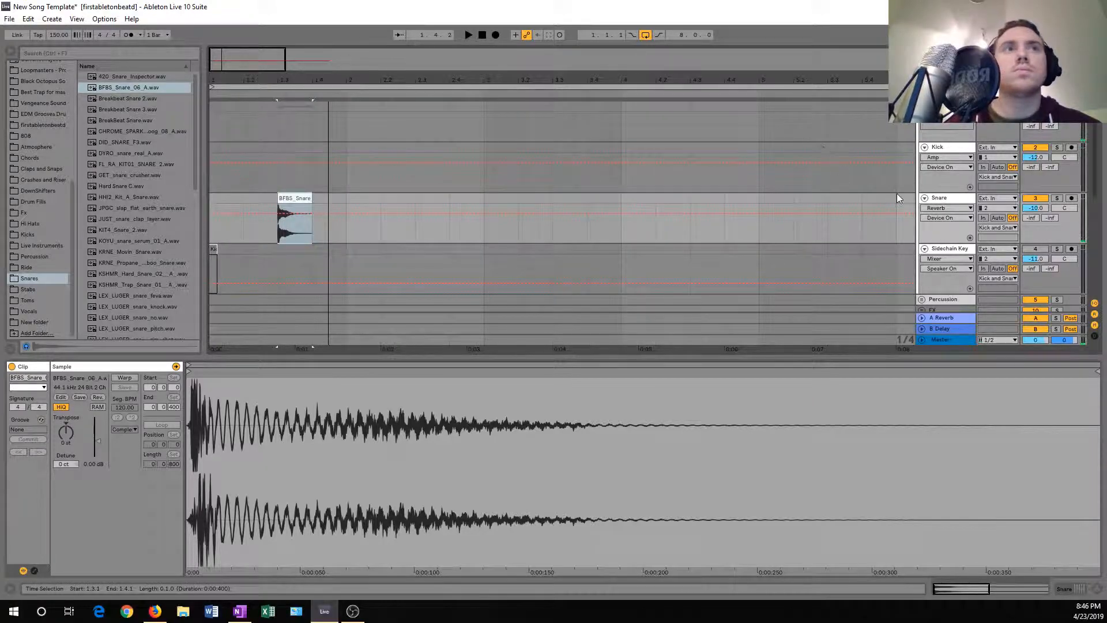
# Show the Snare track's devices and duplicate its full first bar through bar 8 so a snare falls on beat 3 of each
pyautogui.click(946, 197)
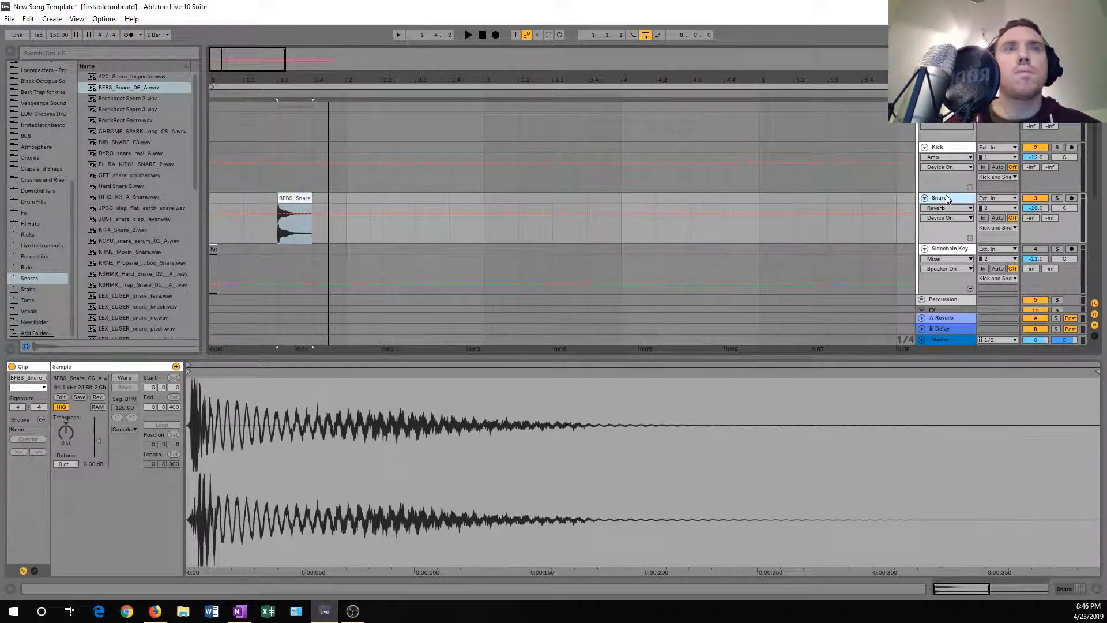
pyautogui.click(1080, 588)
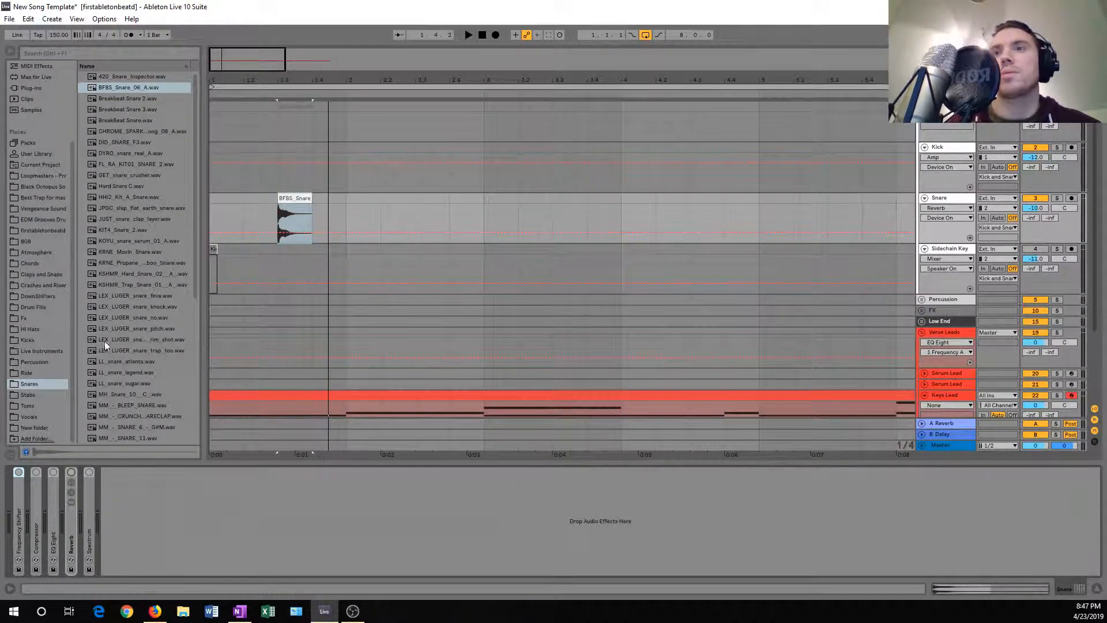
pyautogui.moveTo(217, 208); pyautogui.dragTo(347, 196)
pyautogui.moveTo(213, 216); pyautogui.dragTo(341, 199)
pyautogui.hotkey('ctrl', 'd')
pyautogui.hotkey('ctrl', 'd')
pyautogui.hotkey('ctrl', 'd')
pyautogui.hotkey('ctrl', 'd')
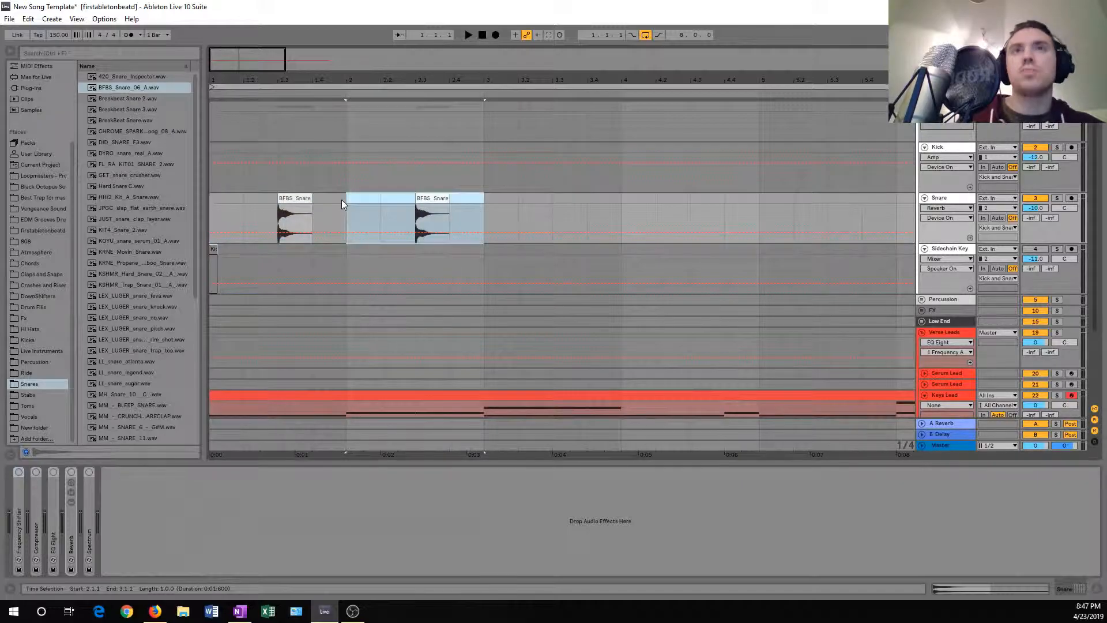
pyautogui.hotkey('ctrl', 'd')
pyautogui.hotkey('ctrl', 'd')
pyautogui.hotkey('ctrl', 'd')
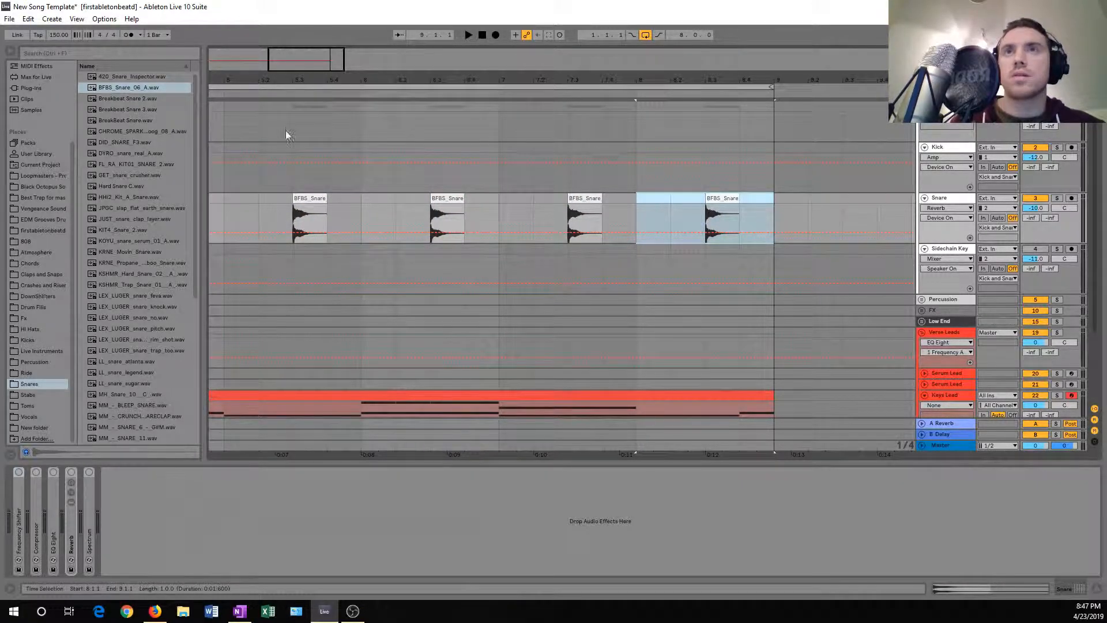
# Play the eight-bar snare pattern together with the chords from bar 1
pyautogui.press('-')
pyautogui.press('-')
pyautogui.moveTo(229, 78); pyautogui.dragTo(392, 79)
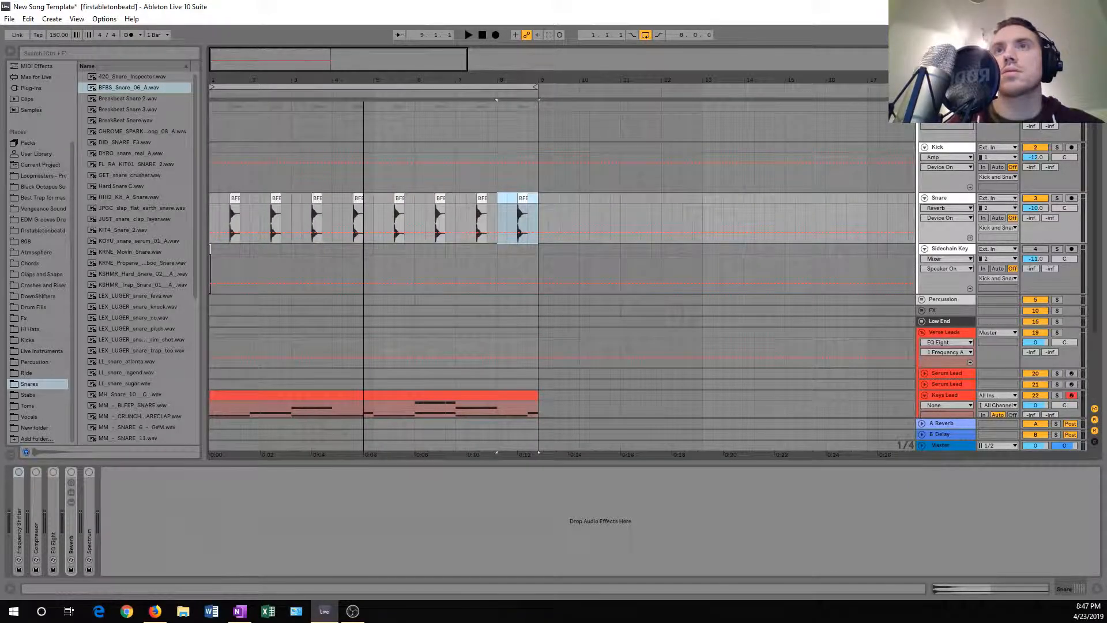
pyautogui.click(482, 35)
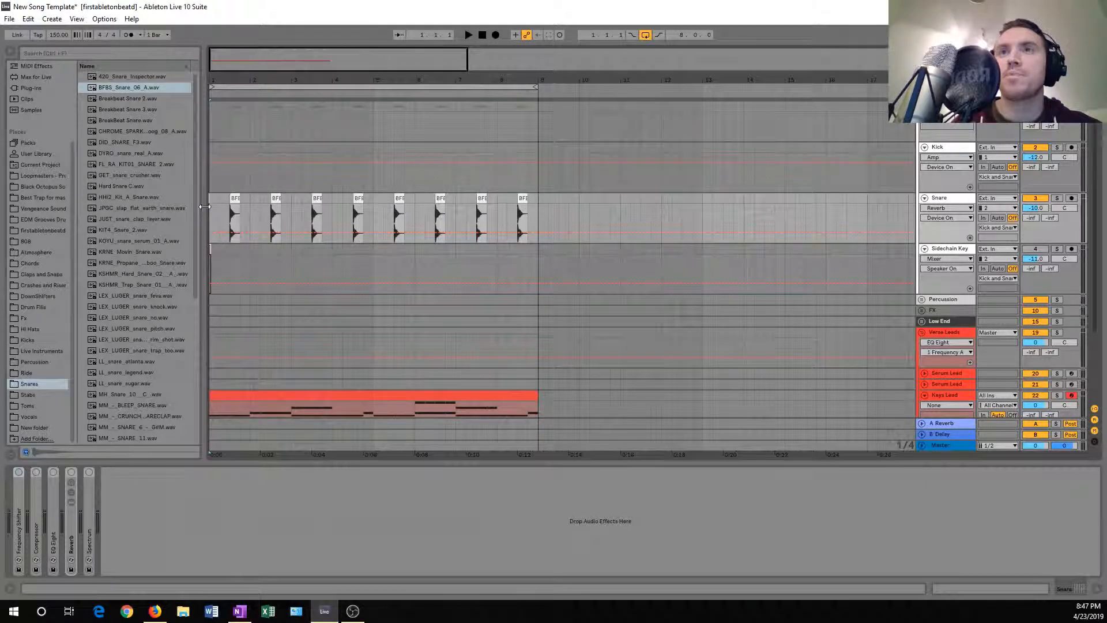
pyautogui.press('space')
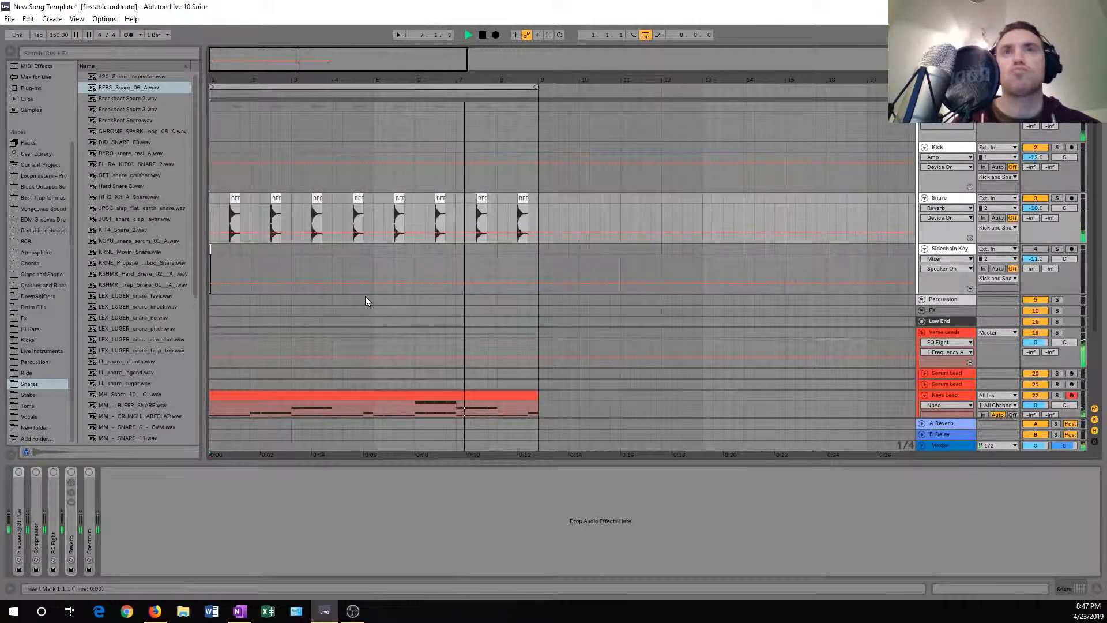
# Turn on the Snare track's Reverb rack and play the loop from bar 1 with it
pyautogui.doubleClick(75, 517)
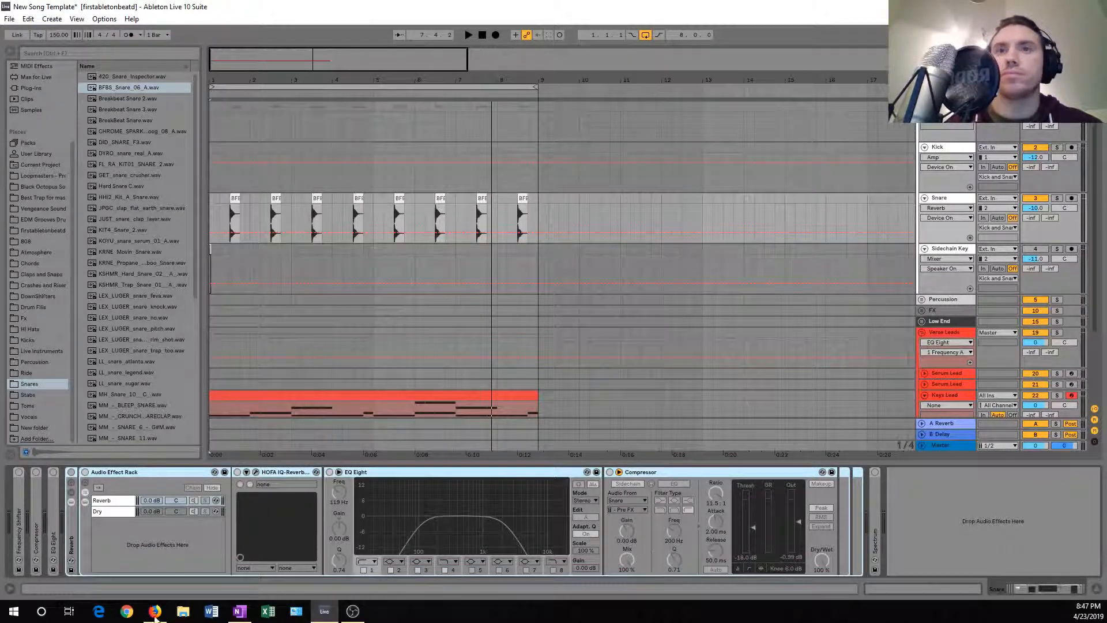
pyautogui.doubleClick(69, 526)
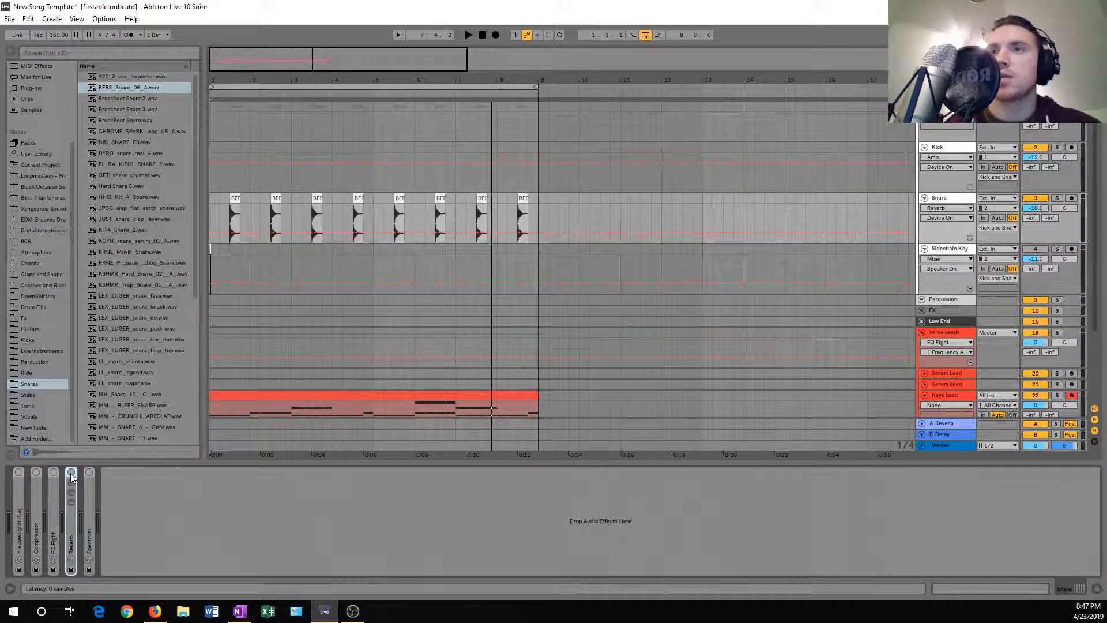
pyautogui.click(213, 232)
pyautogui.press('space')
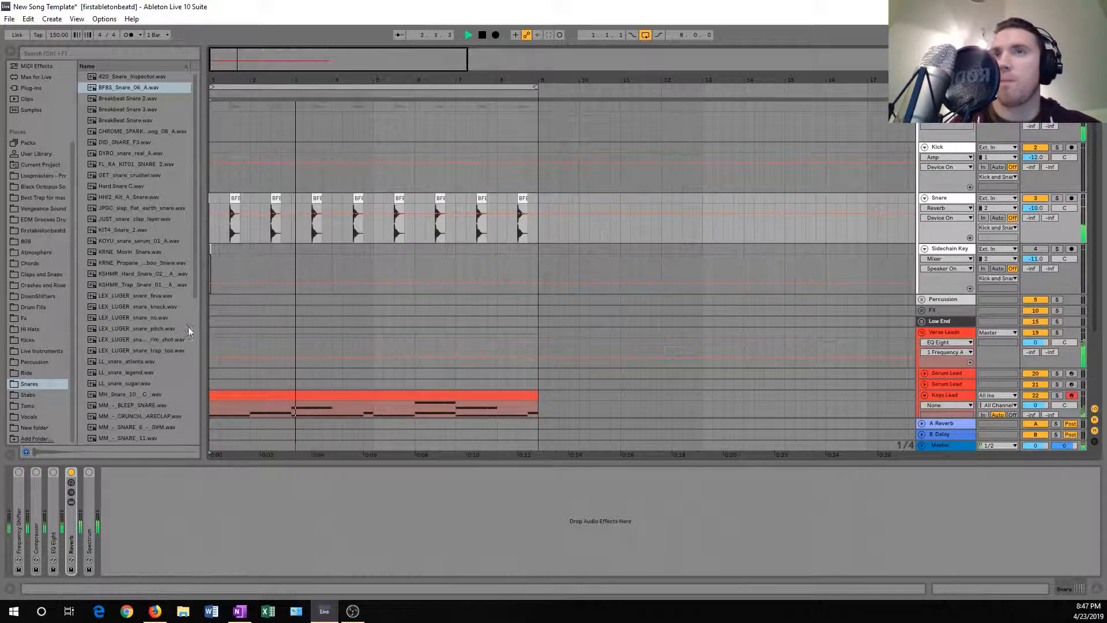
# Give band 1 of the EQ Eight in the snare's Reverb rack a steeper low cut and raise its frequency
pyautogui.doubleClick(71, 521)
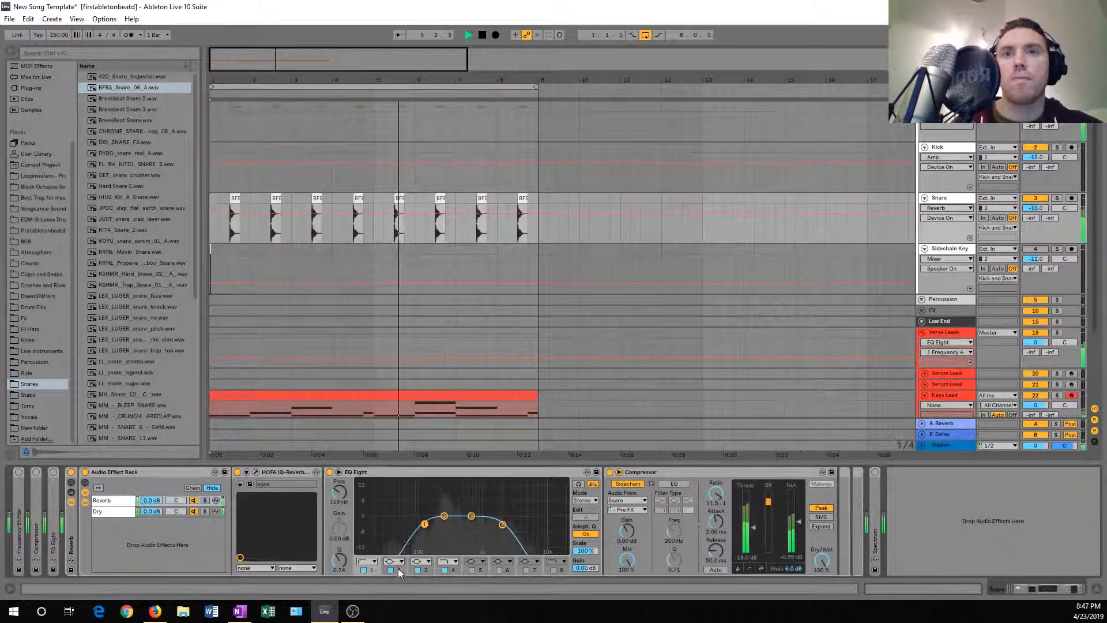
pyautogui.click(367, 560)
pyautogui.click(362, 492)
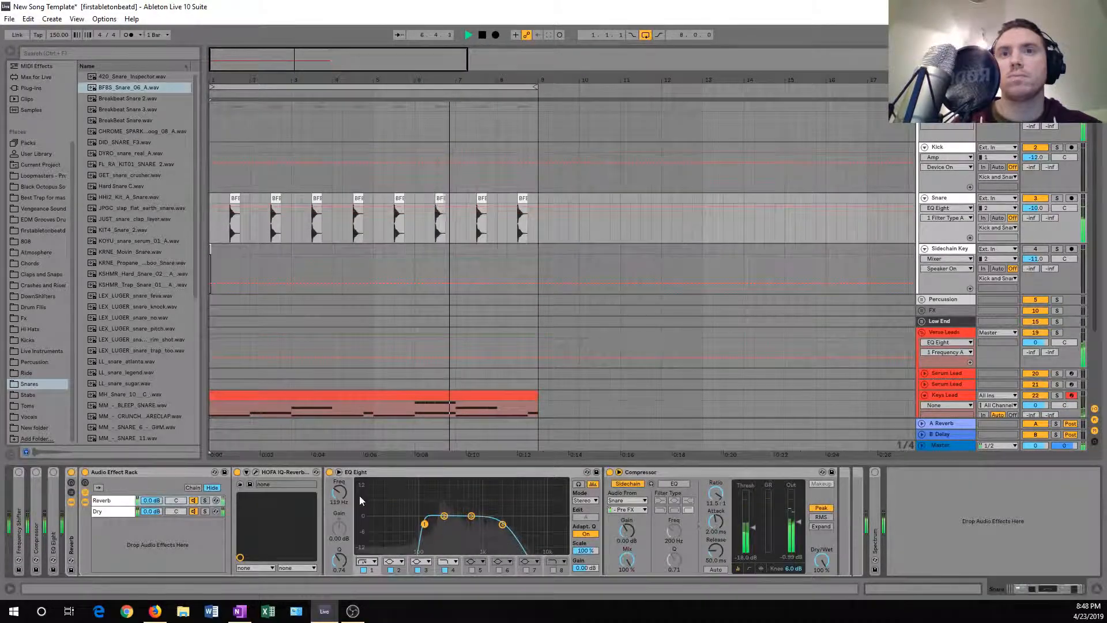
pyautogui.moveTo(340, 492); pyautogui.dragTo(336, 484)
# Set the frequency of band 4 in the same EQ Eight to 2.44 kHz, stop playback and collapse the Reverb rack
pyautogui.click(502, 524)
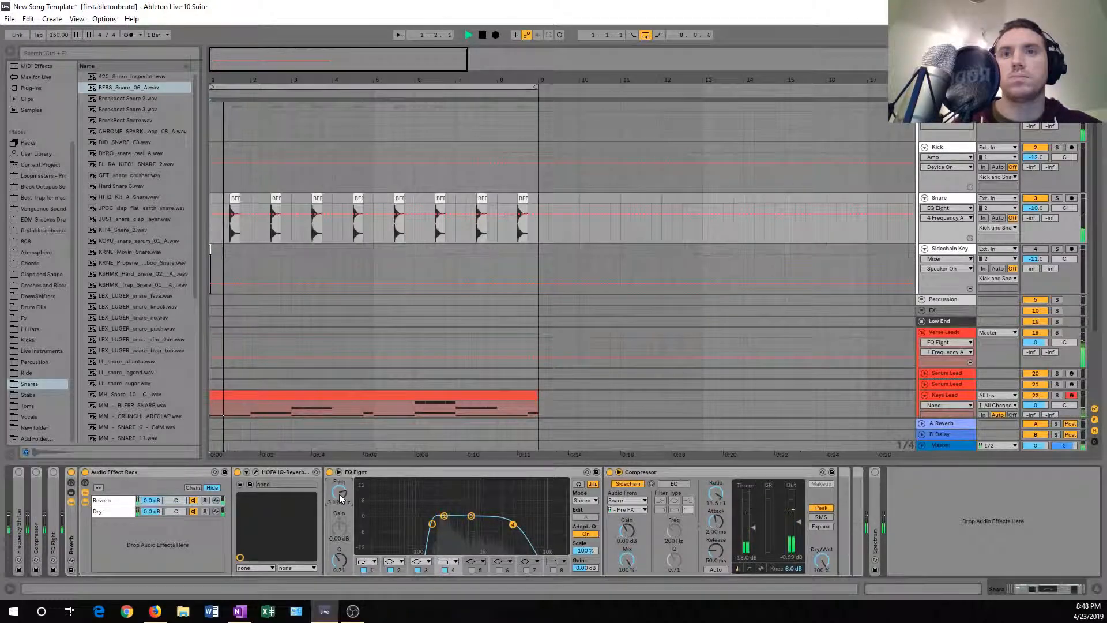
pyautogui.press('space')
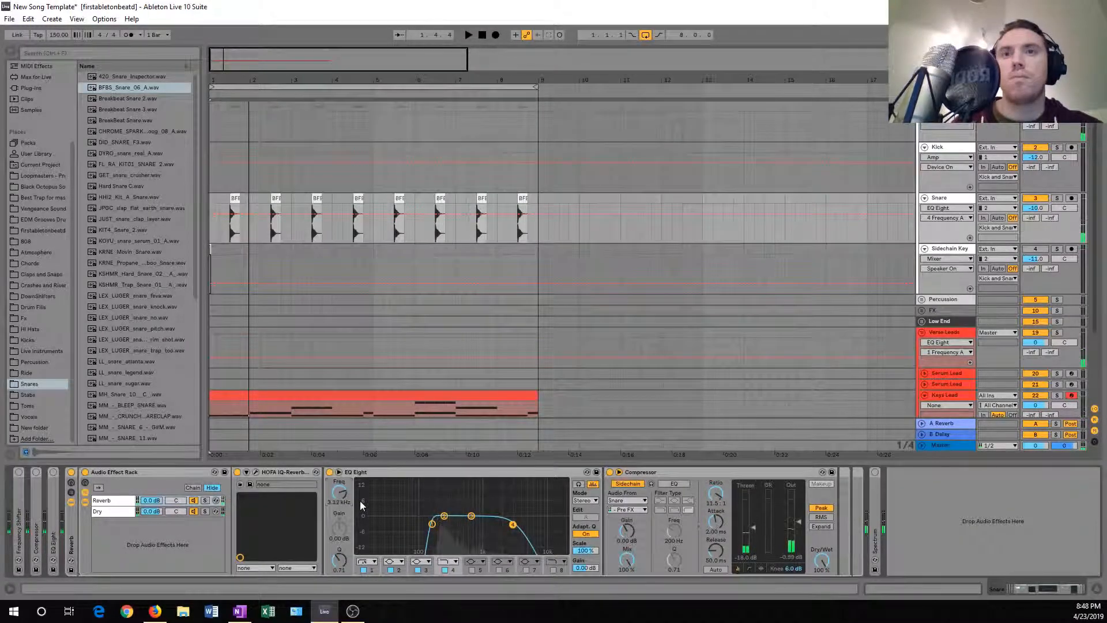
pyautogui.moveTo(342, 494); pyautogui.dragTo(343, 501)
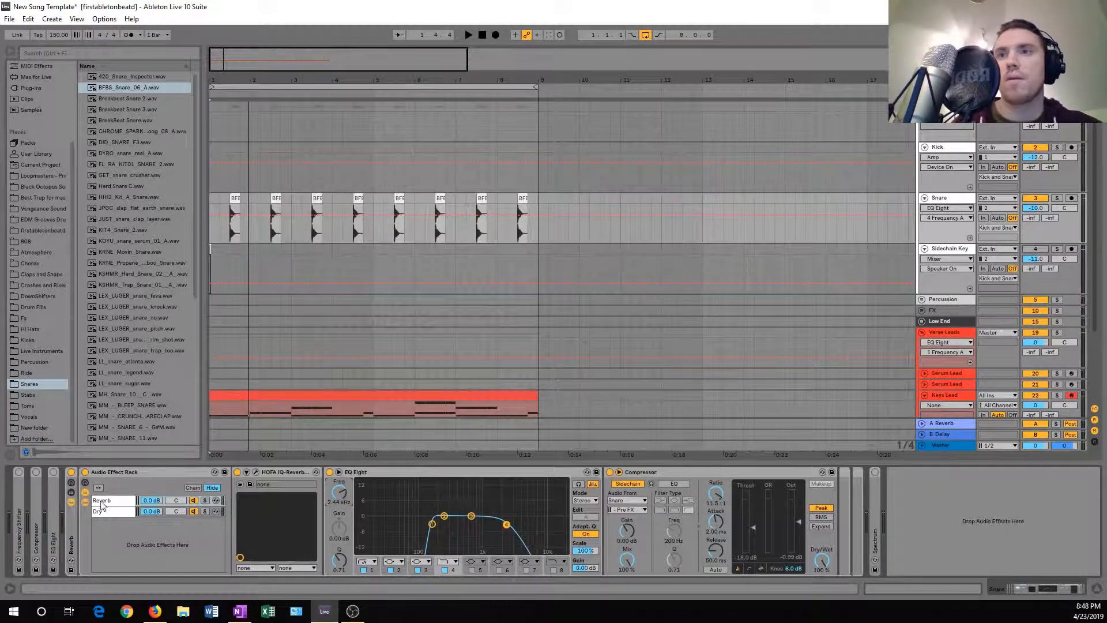
pyautogui.doubleClick(70, 527)
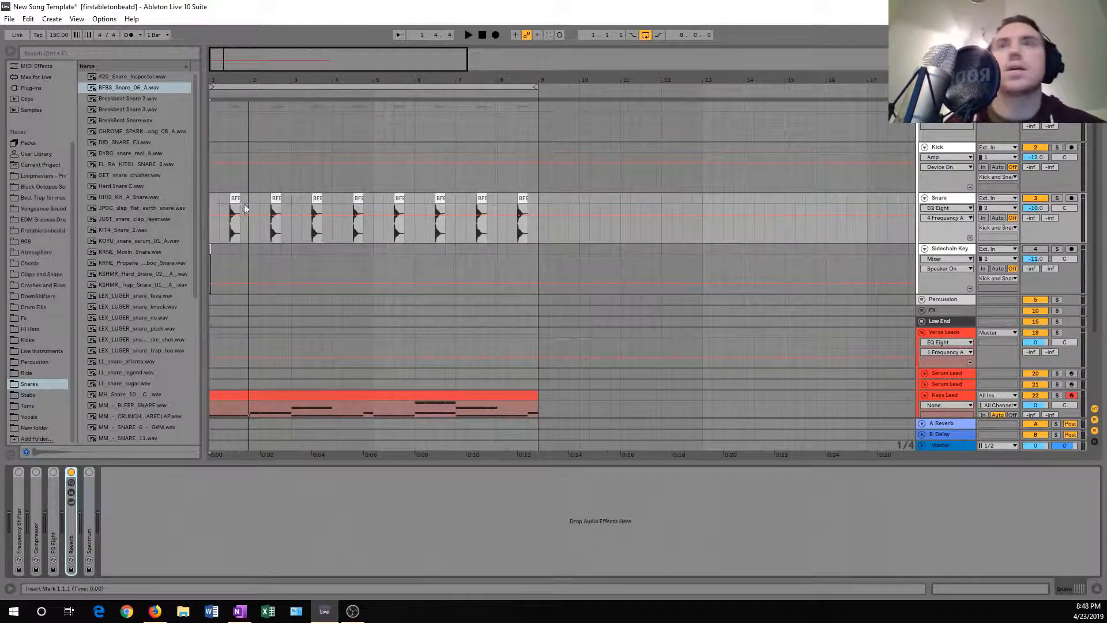
# Place the Kick D.wav sample from the Kicks folder at the start of bar 1 on the Kick track
pyautogui.click(212, 175)
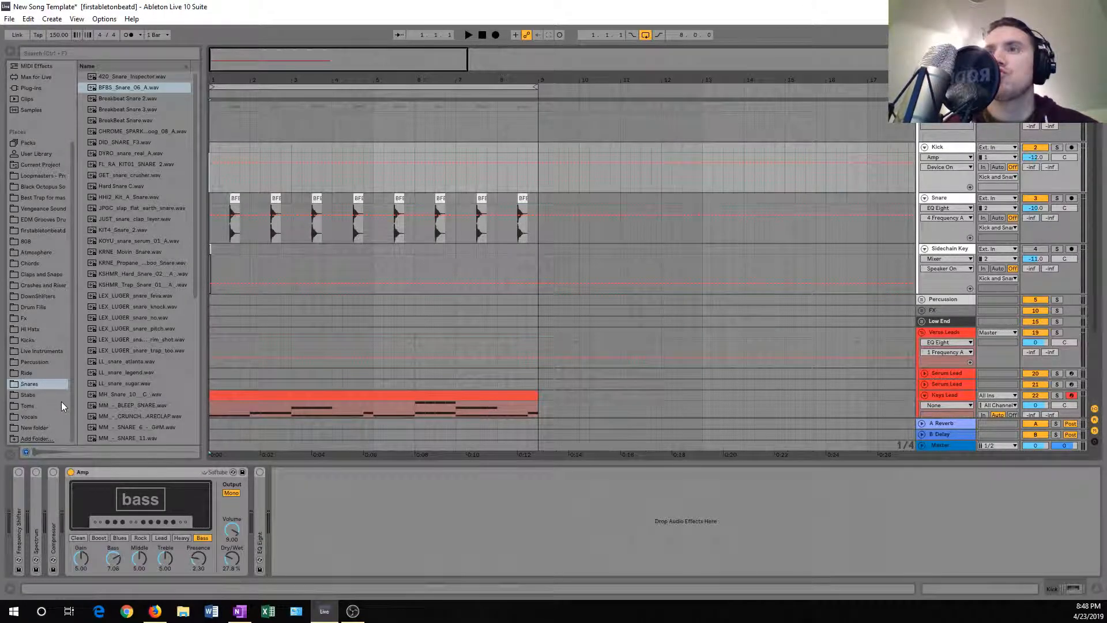
pyautogui.scroll(1, 43, 392)
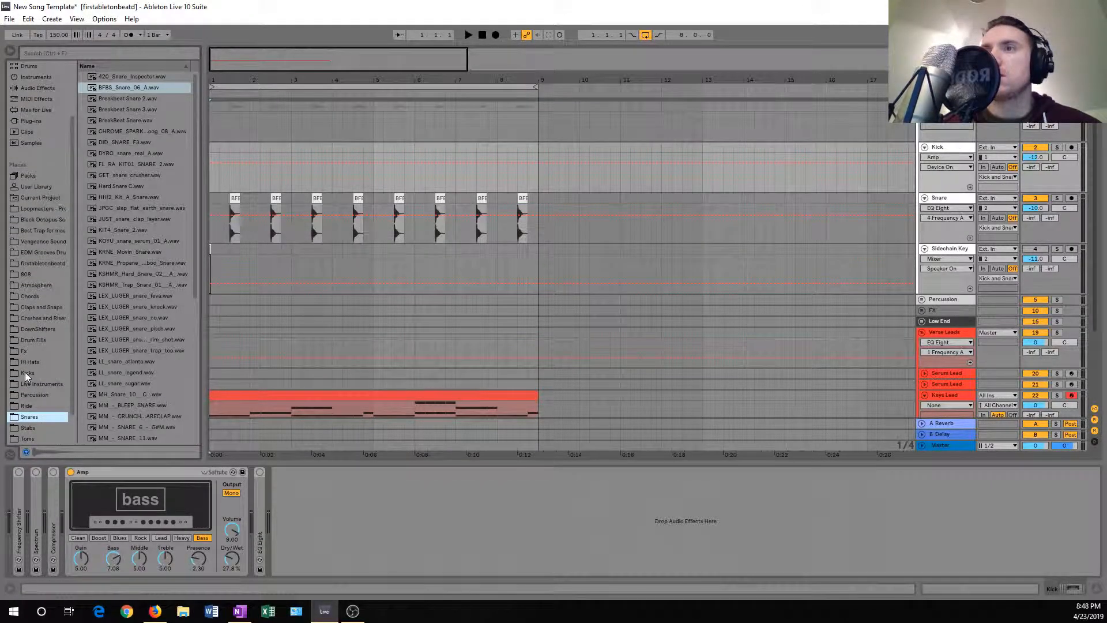
pyautogui.click(25, 371)
pyautogui.click(121, 221)
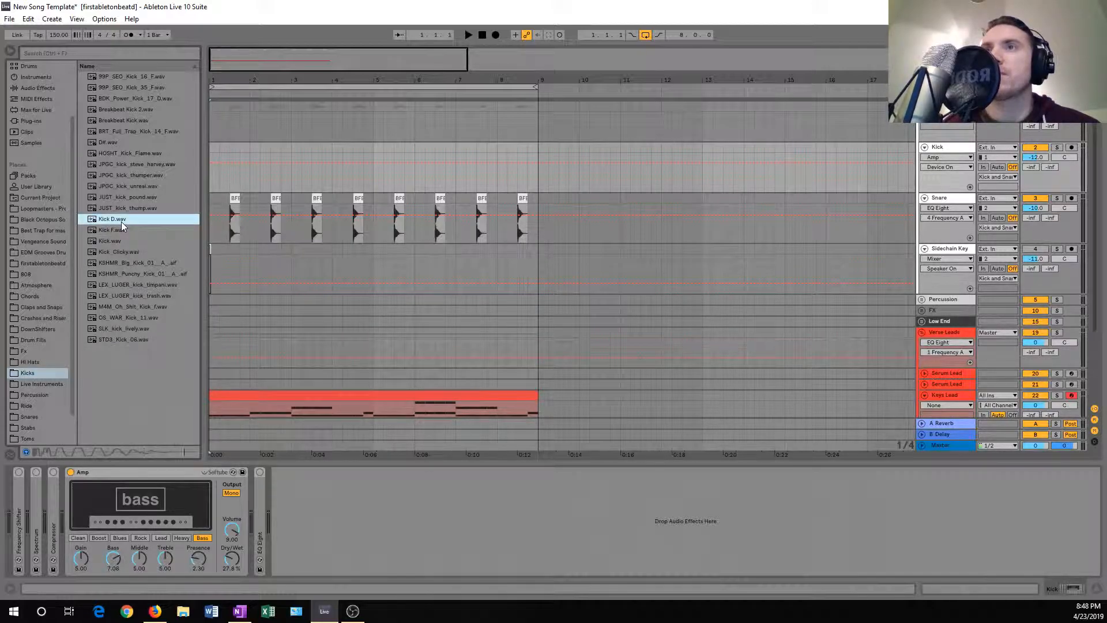
pyautogui.moveTo(107, 220); pyautogui.dragTo(209, 179)
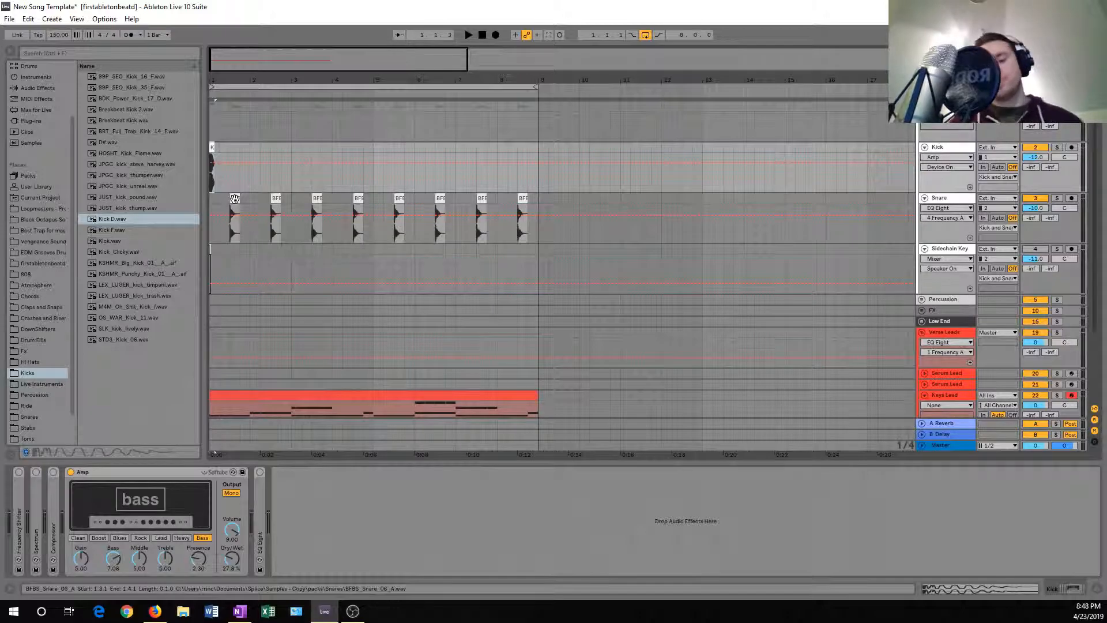
# Trim the kick clip to end at 1.1.3 and play the loop from bar 1 with it
pyautogui.moveTo(233, 81); pyautogui.dragTo(233, 104)
pyautogui.click(254, 165)
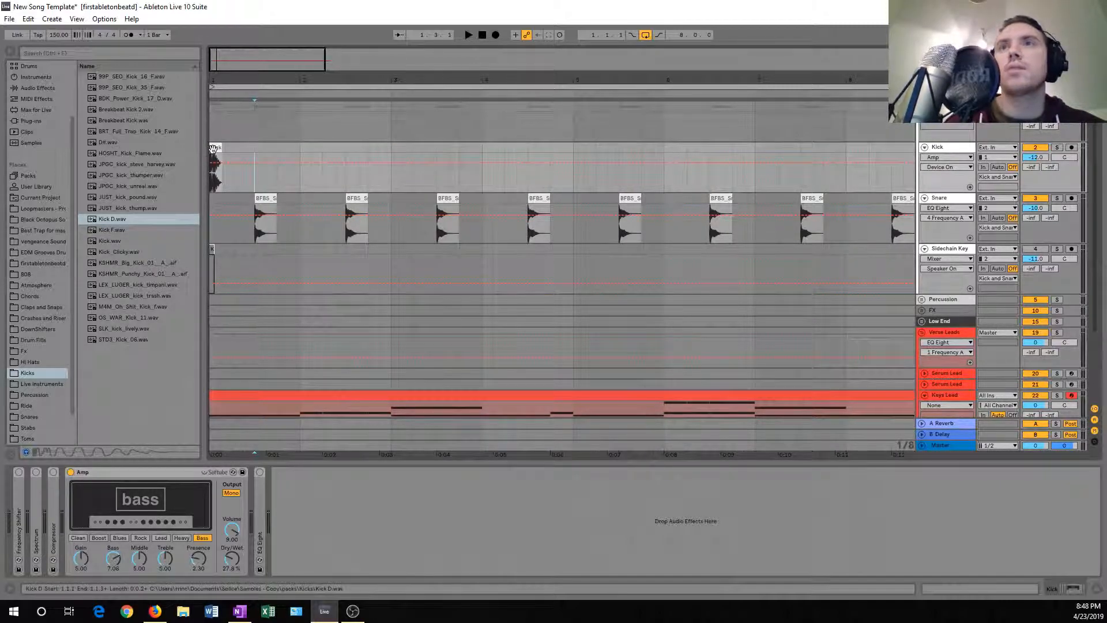
pyautogui.moveTo(221, 147); pyautogui.dragTo(219, 148)
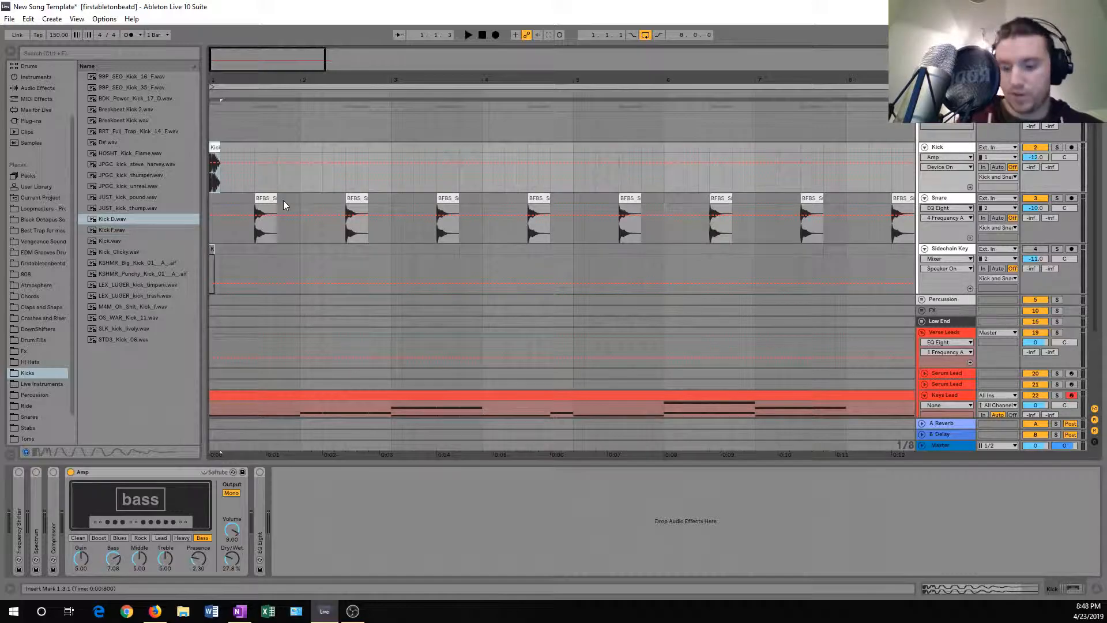
pyautogui.press('space')
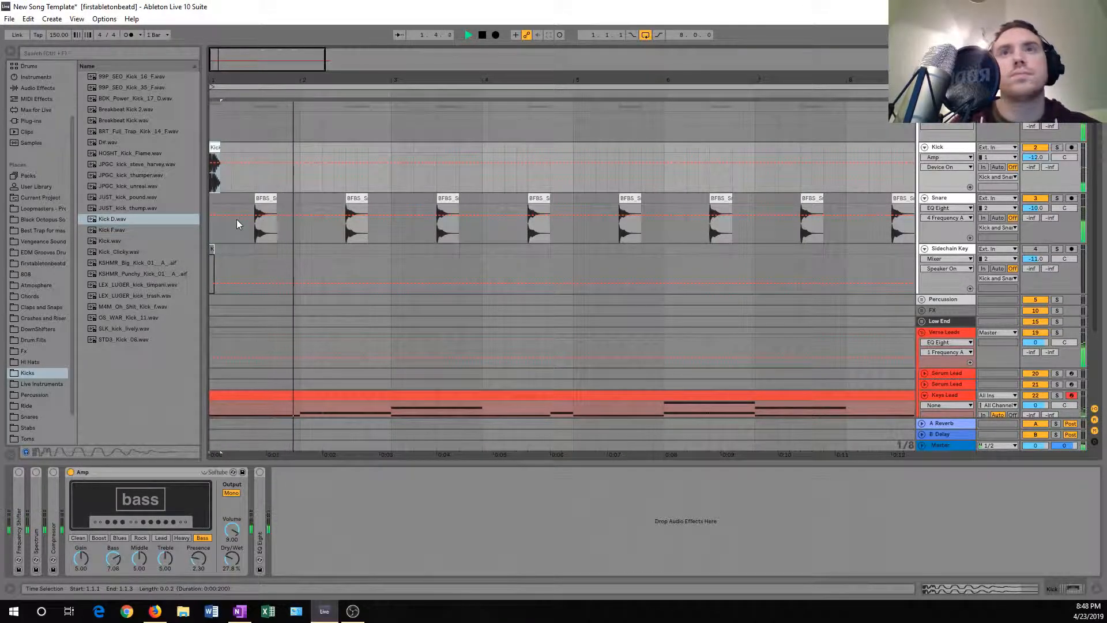
pyautogui.press('space')
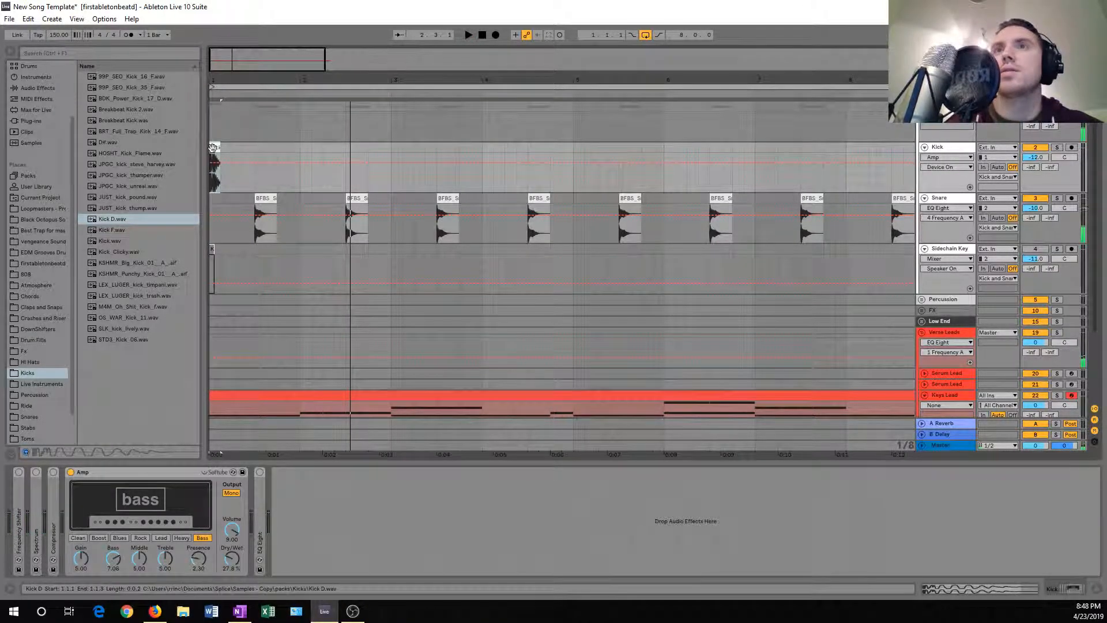
pyautogui.click(213, 148)
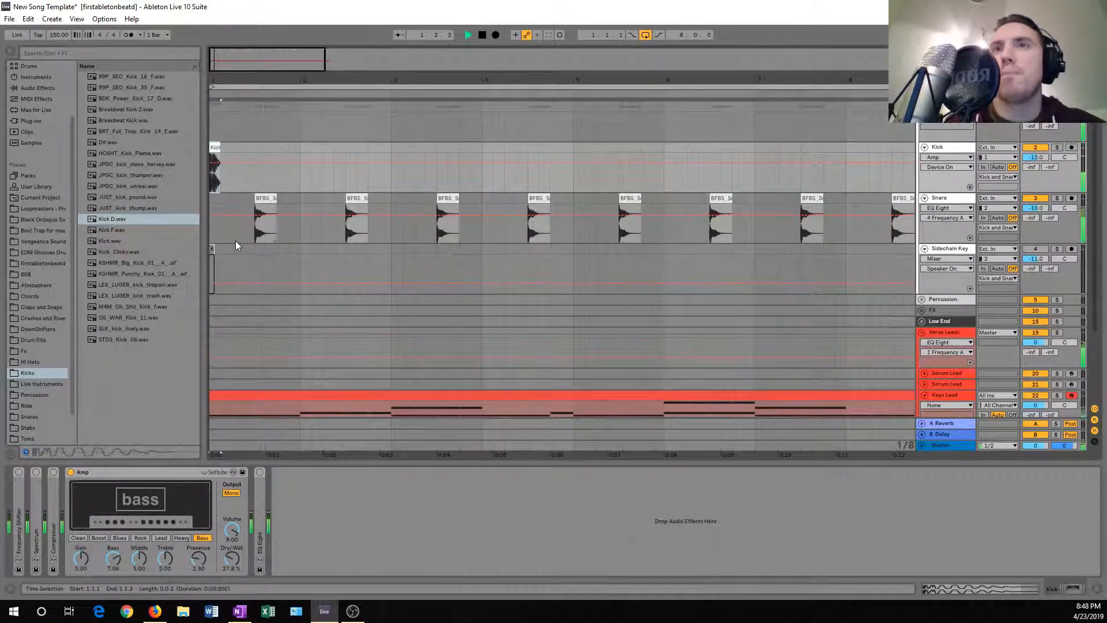
pyautogui.press('space')
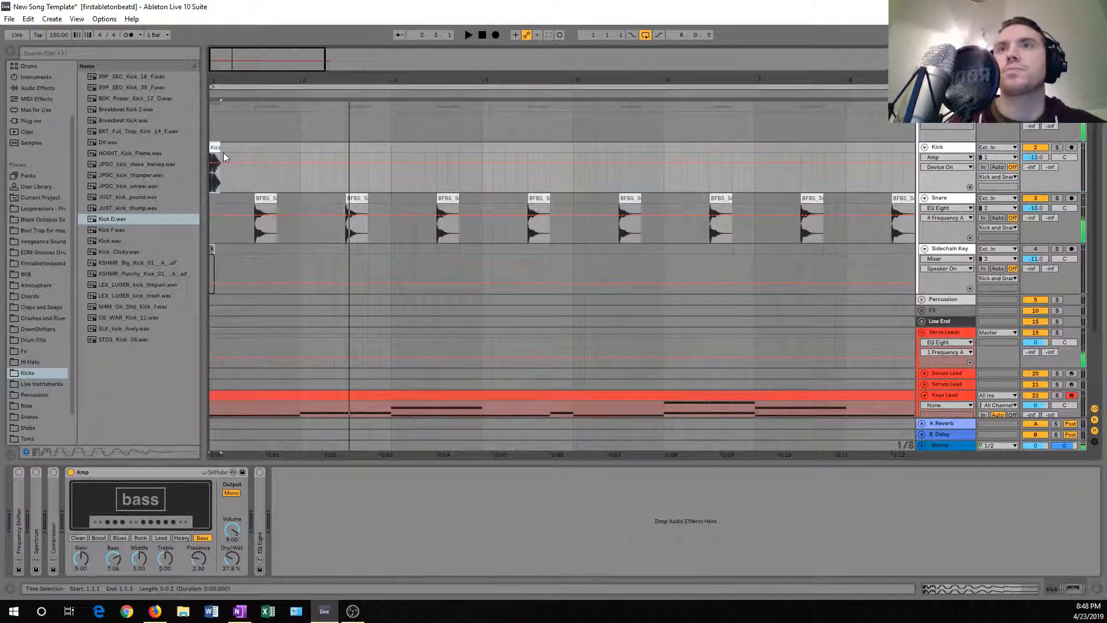
# Copy the kick to 2.1.1 and 2.2.1 and play the loop from bar 1
pyautogui.moveTo(214, 148); pyautogui.dragTo(327, 155)
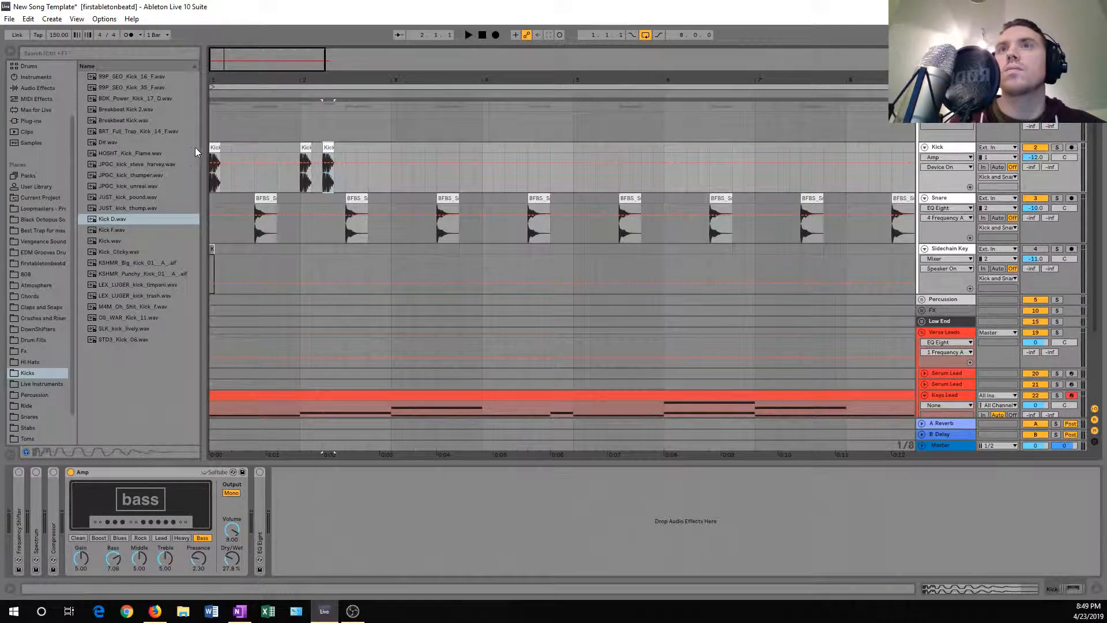
pyautogui.press('space')
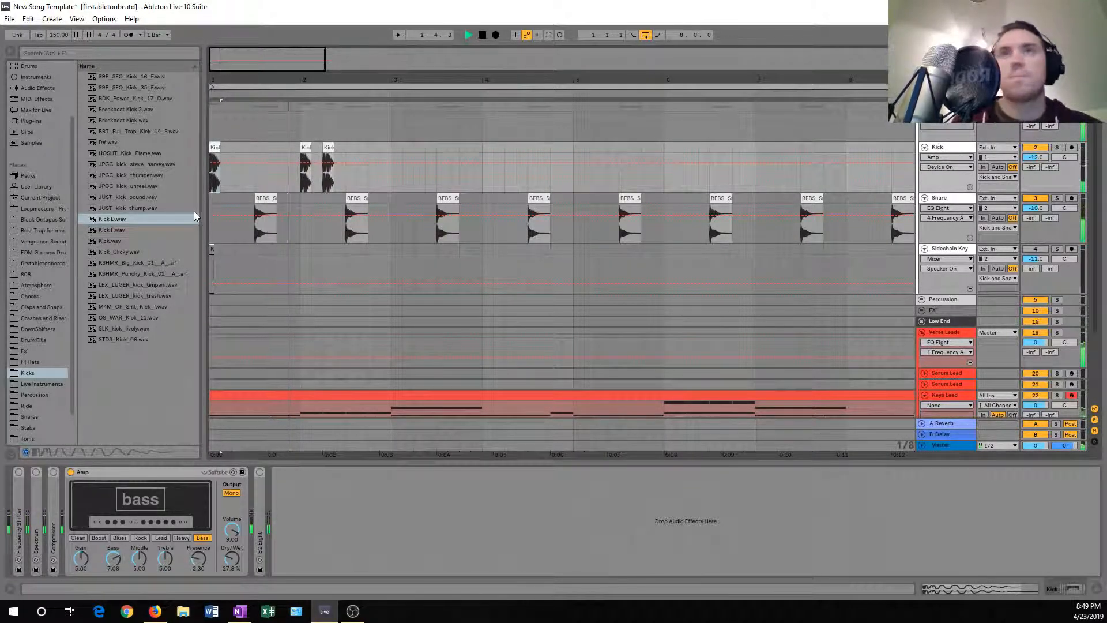
pyautogui.press('space')
# Shift both bar 2 kicks half a beat later, to 2.1.3 and 2.2.3, and play from bar 1
pyautogui.moveTo(289, 148); pyautogui.dragTo(323, 152)
pyautogui.click(215, 149)
pyautogui.press('space')
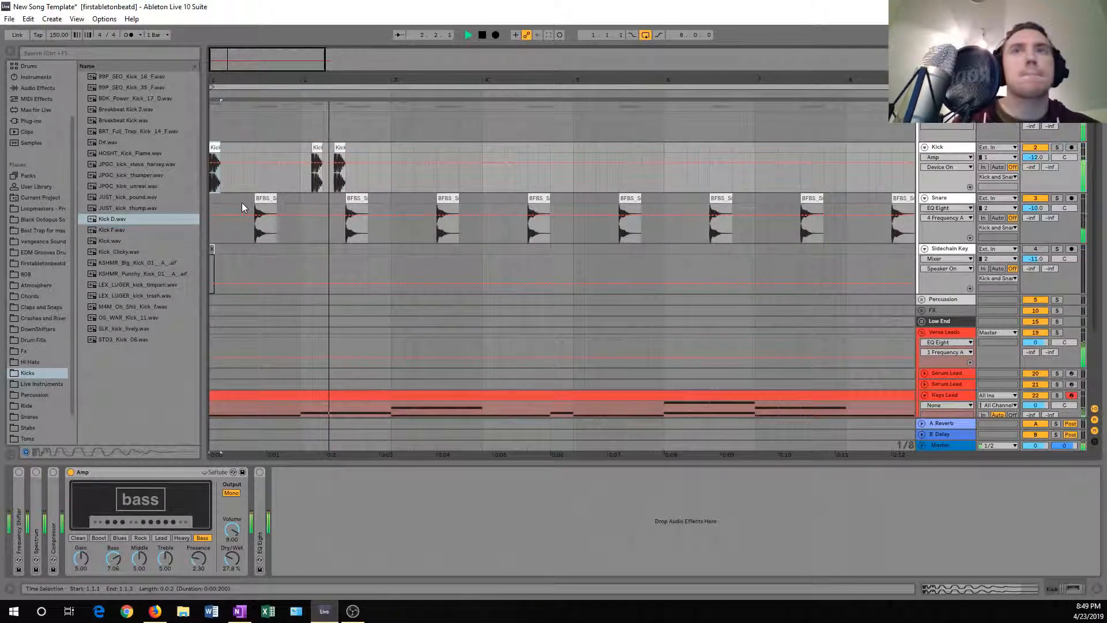
# Move the second bar 2 kick to 2.2.1 and listen to the pattern from bar 1
pyautogui.moveTo(341, 148); pyautogui.dragTo(328, 148)
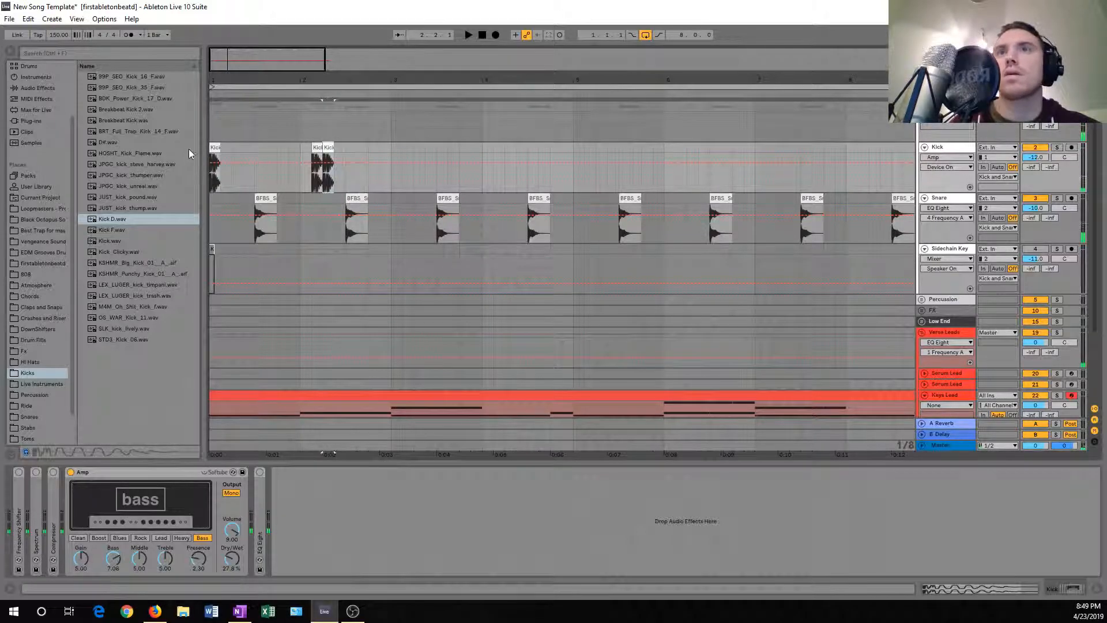
pyautogui.press('space')
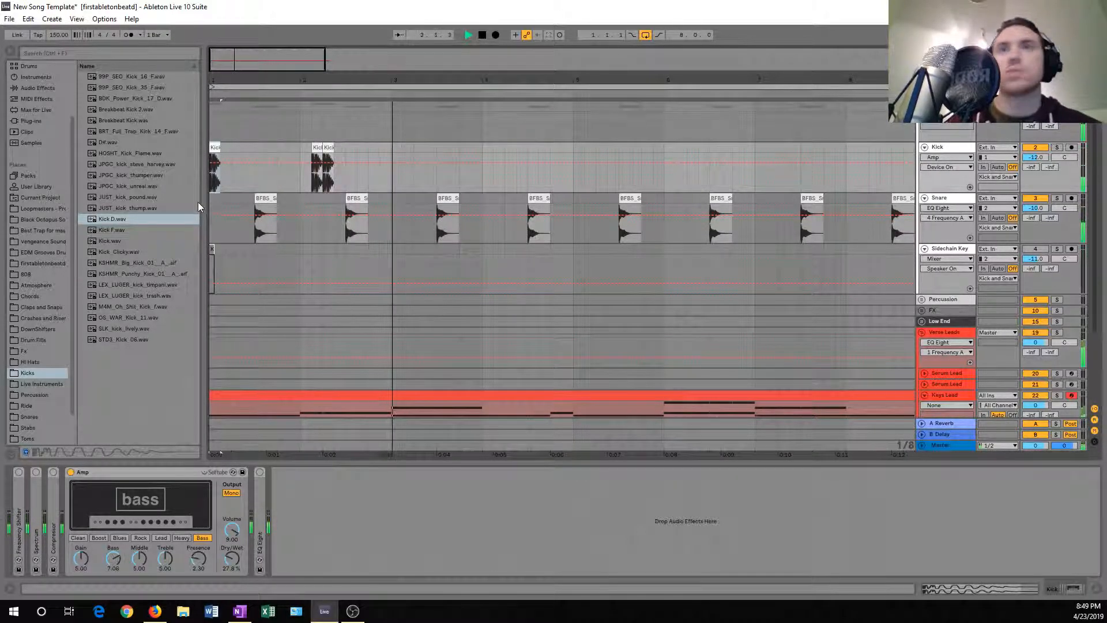
pyautogui.press('space')
# Replay the pattern from bar 1 and copy the kick at 2.1.3 to 2.4.1
pyautogui.click(233, 158)
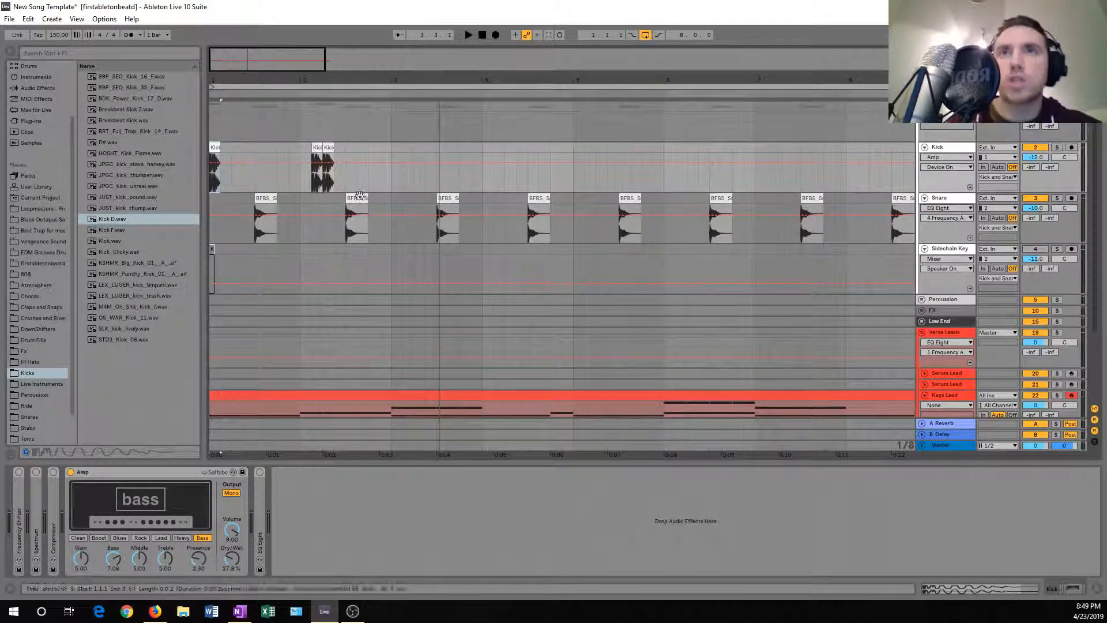
pyautogui.press('space')
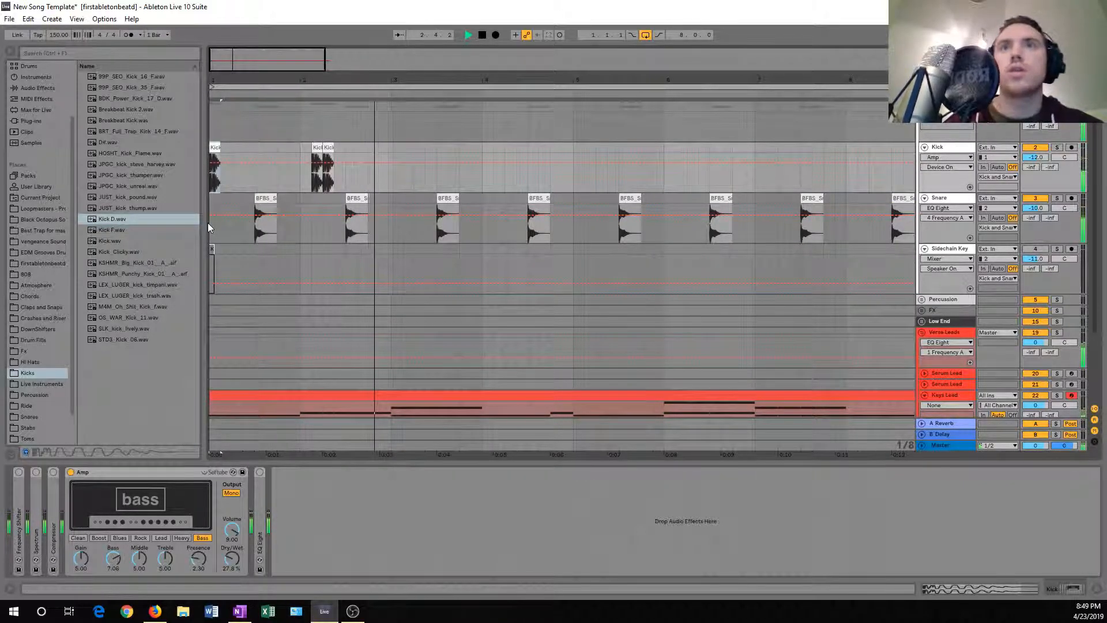
pyautogui.press('space')
pyautogui.moveTo(261, 163); pyautogui.dragTo(314, 148)
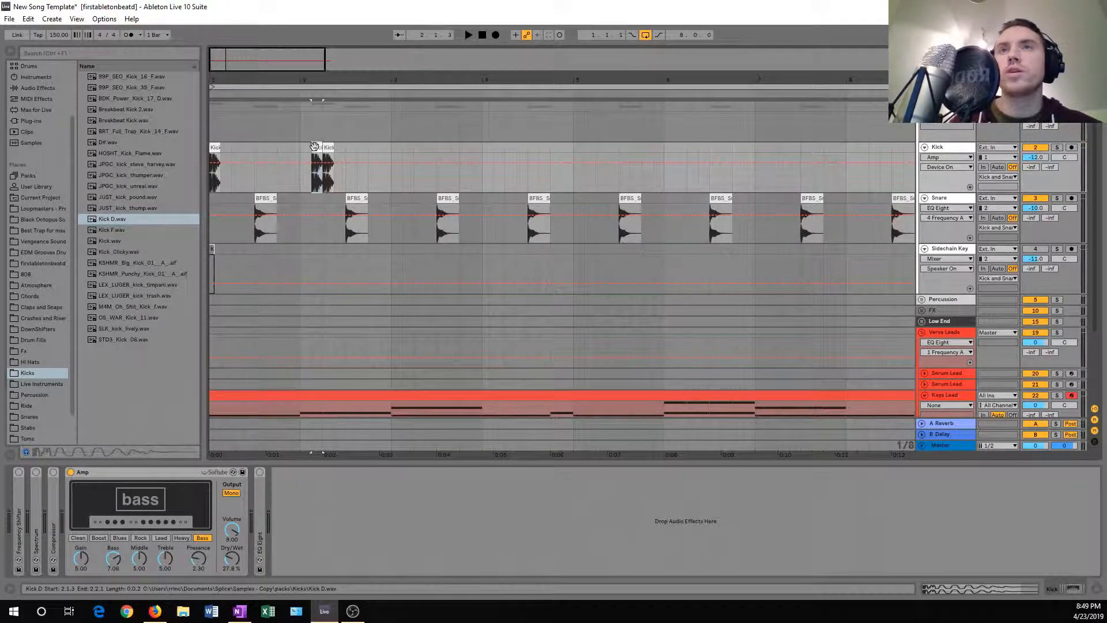
pyautogui.moveTo(314, 146); pyautogui.dragTo(372, 148)
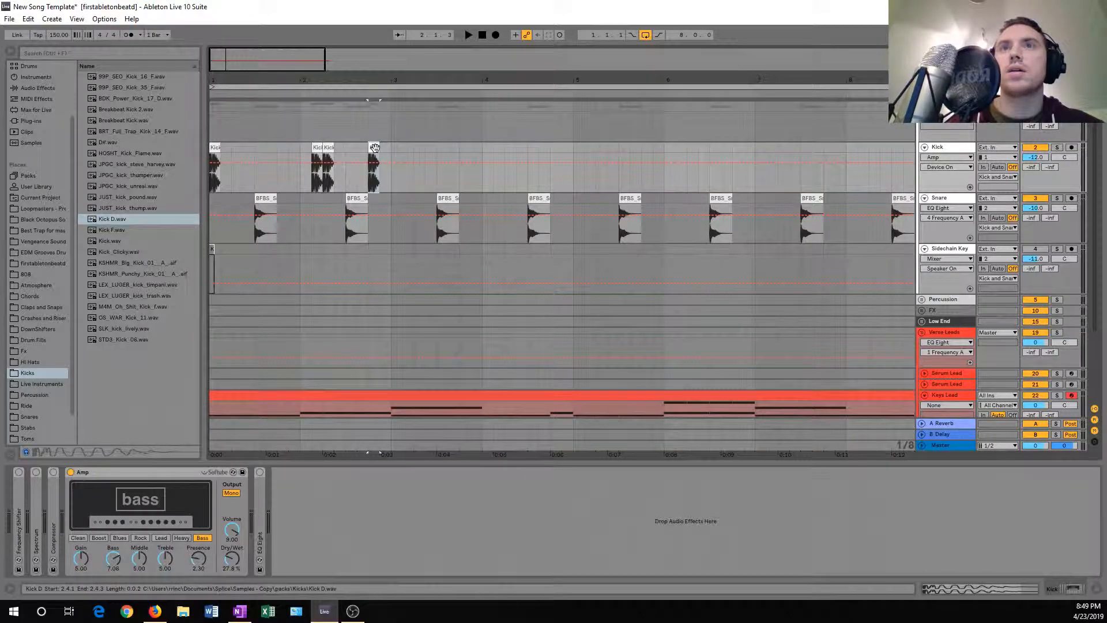
pyautogui.rightClick(375, 148)
pyautogui.click(396, 162)
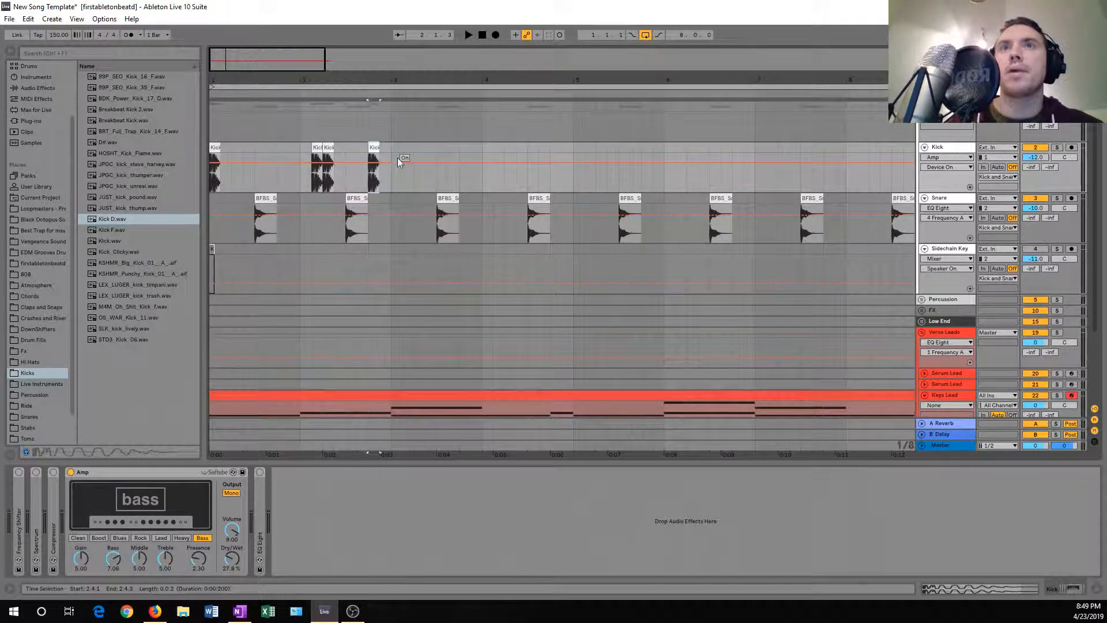
pyautogui.rightClick(405, 148)
pyautogui.click(416, 160)
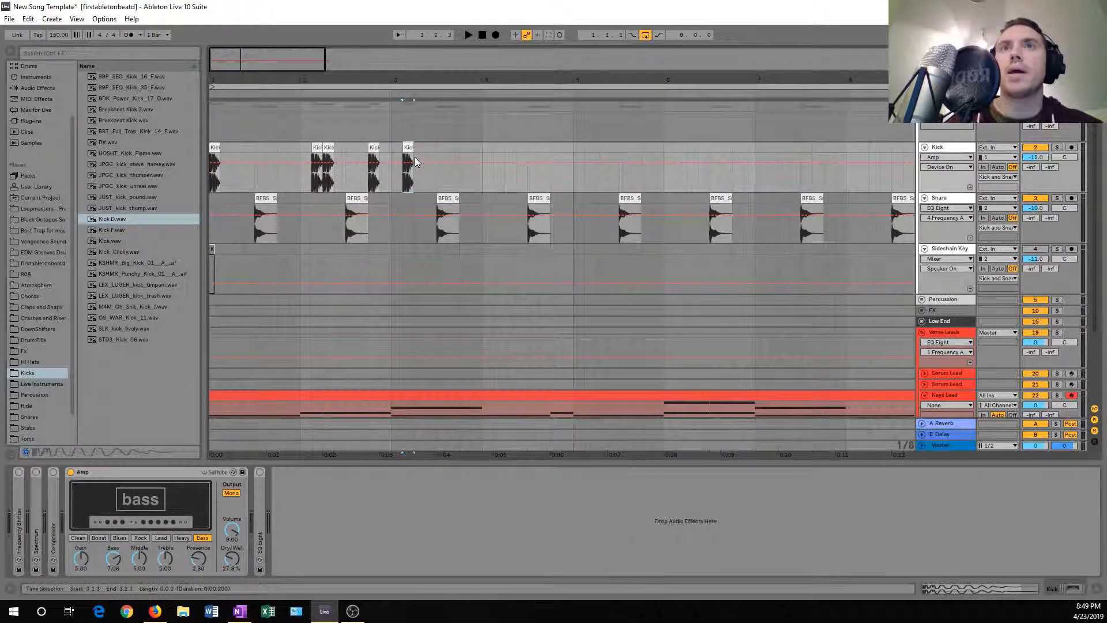
pyautogui.press('Delete')
# Duplicate the kick at 2.4.1, move the copy to 3.1.3 and play from bar 1
pyautogui.click(375, 147)
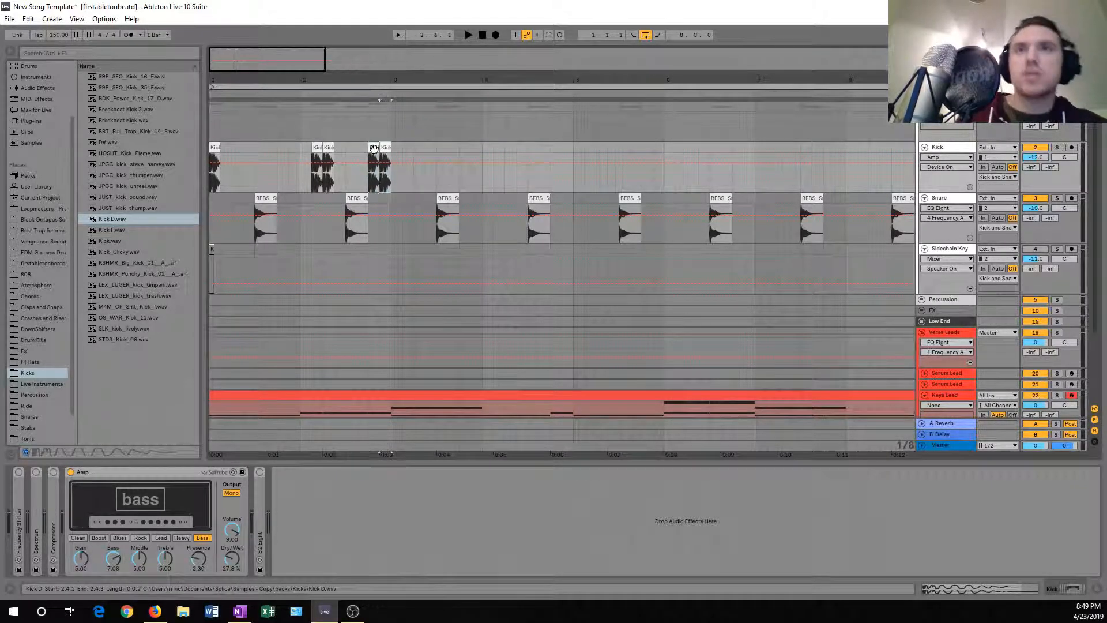
pyautogui.moveTo(382, 148); pyautogui.dragTo(406, 151)
pyautogui.click(214, 149)
pyautogui.press('space')
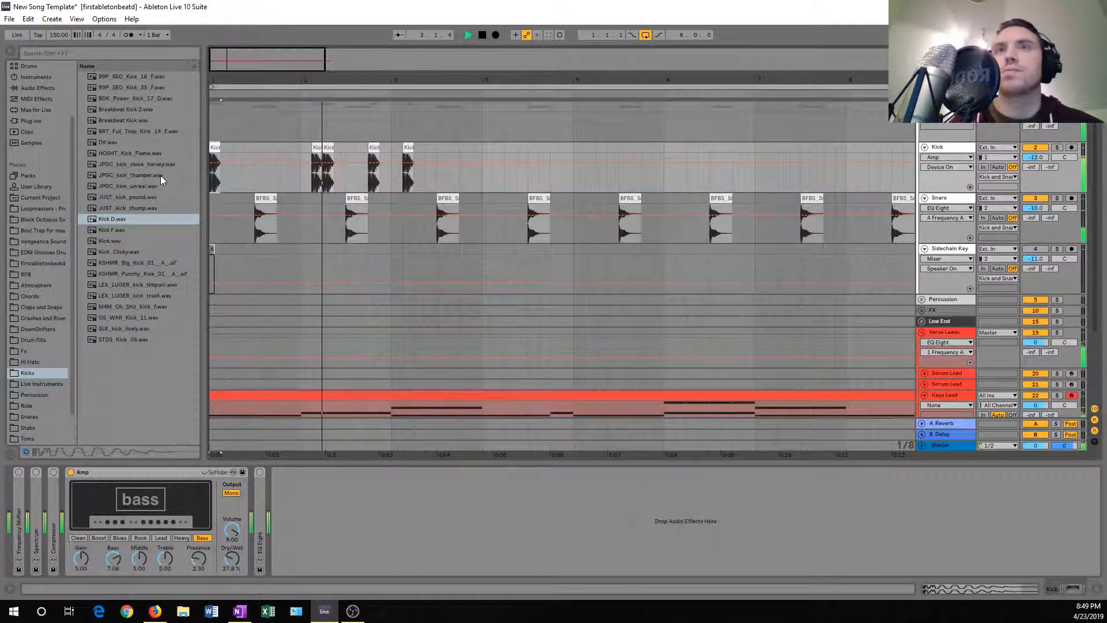
pyautogui.press('space')
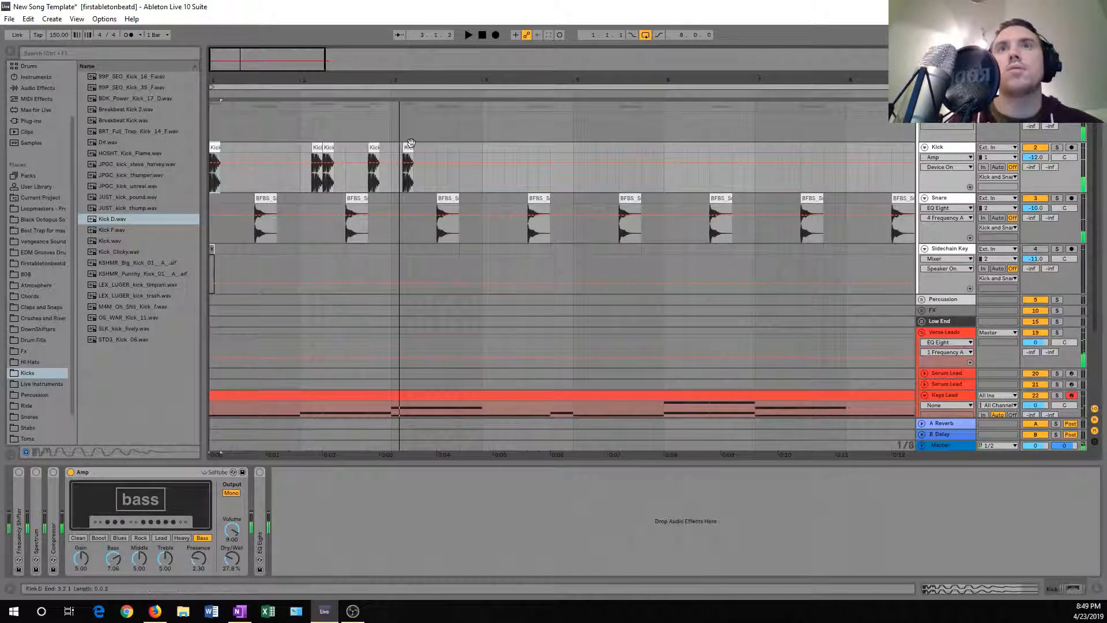
# Move the kick at 3.1.3 to the start of bar 3 and play the loop from bar 1
pyautogui.moveTo(411, 144); pyautogui.dragTo(400, 146)
pyautogui.click(211, 156)
pyautogui.press('space')
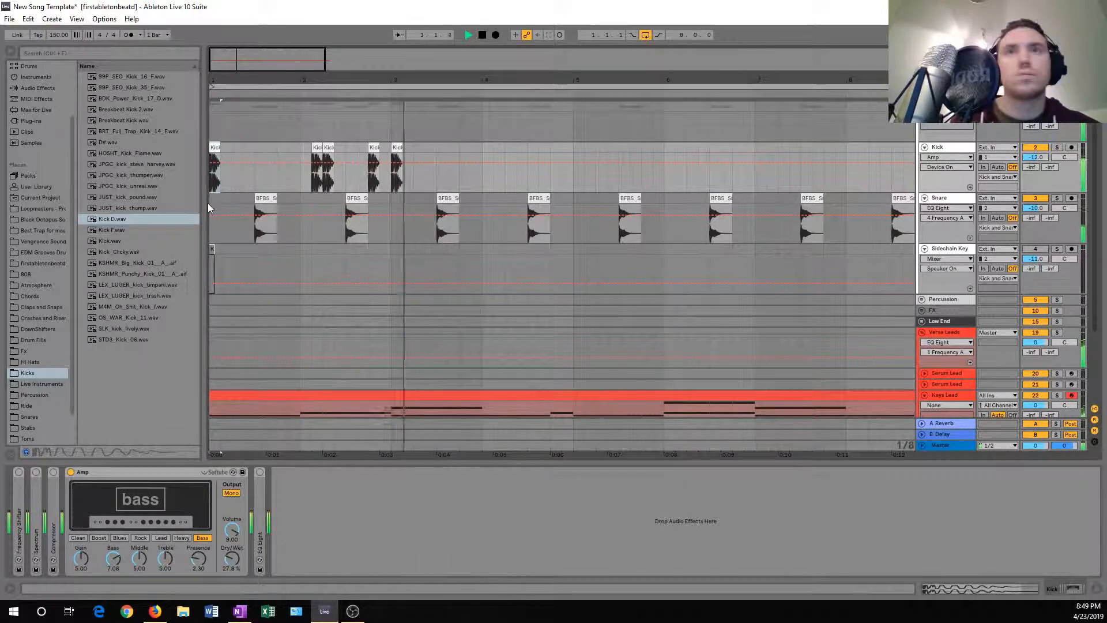
pyautogui.press('space')
# Copy the kick at the start of bar 3 to the start of bar 4 and play from bar 1
pyautogui.click(396, 147)
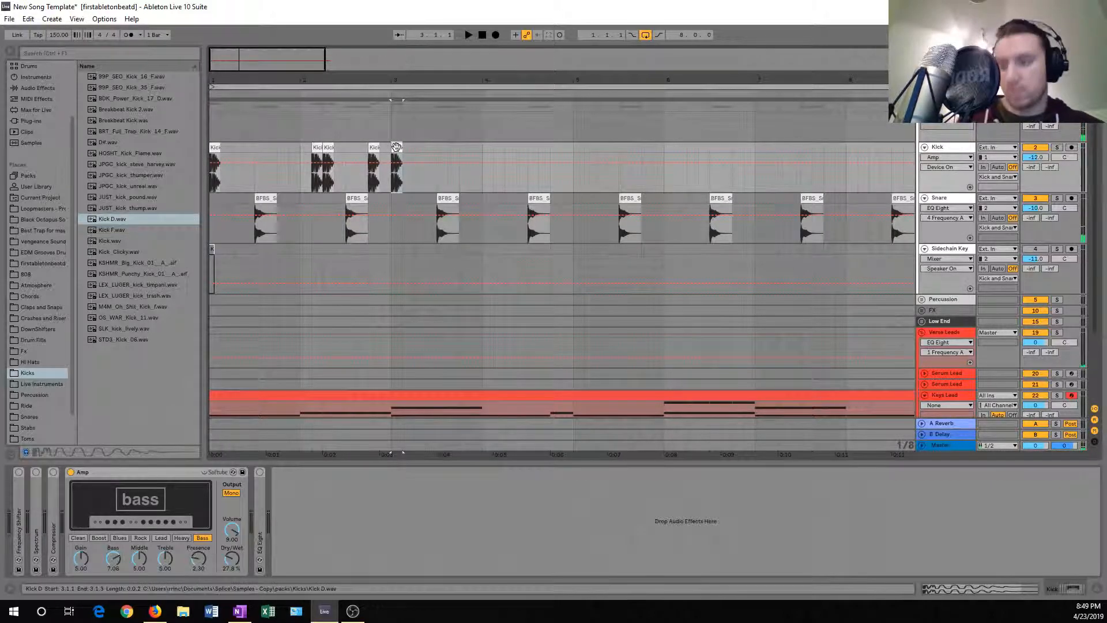
pyautogui.moveTo(396, 147); pyautogui.dragTo(487, 151)
pyautogui.click(214, 148)
pyautogui.press('space')
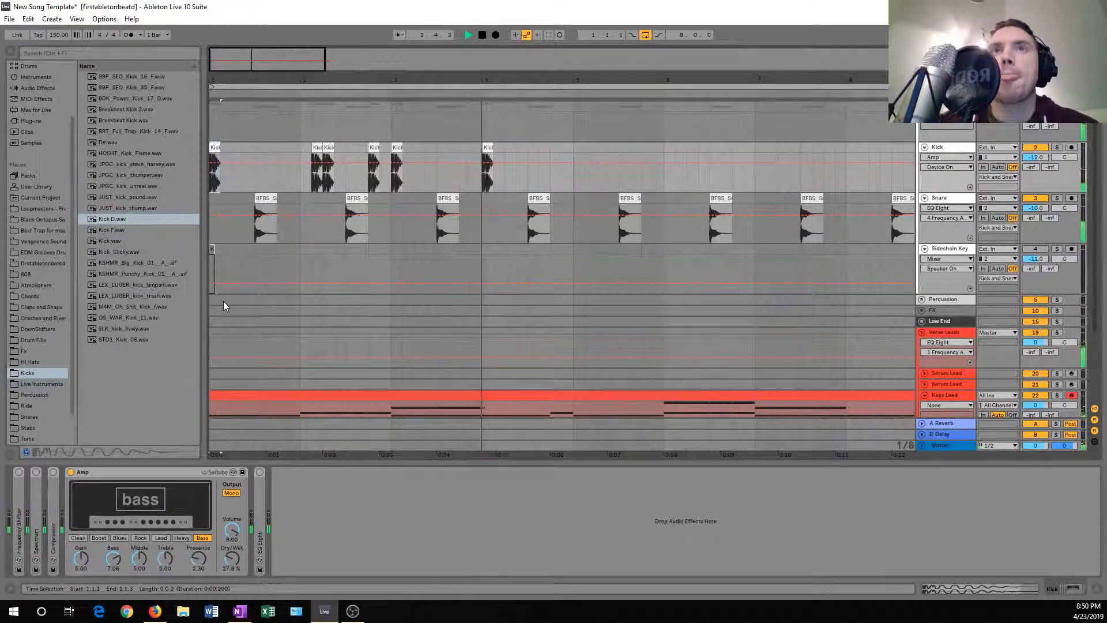
pyautogui.press('space')
# Move the kick at the start of bar 4 half a beat earlier, to 3.4.3, and play from bar 1
pyautogui.click(476, 154)
pyautogui.moveTo(477, 152); pyautogui.dragTo(476, 151)
pyautogui.press('space')
pyautogui.press('space')
pyautogui.click(216, 148)
pyautogui.press('space')
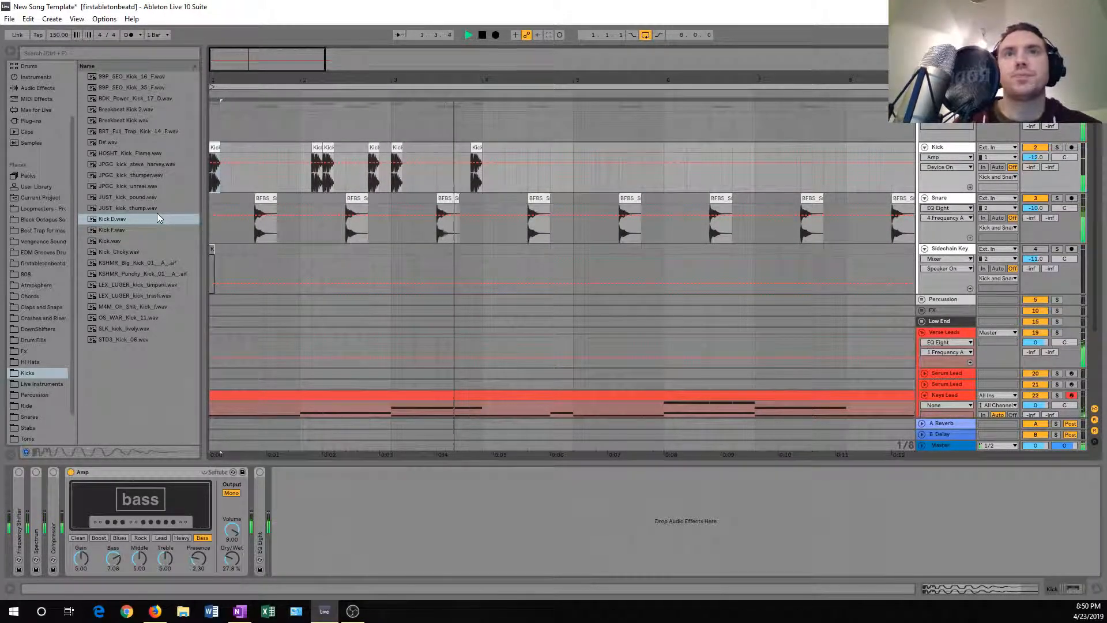
pyautogui.press('space')
# Copy the kick at 3.4.3 to 4.2.1 and play the pattern with it
pyautogui.moveTo(475, 147); pyautogui.dragTo(509, 148)
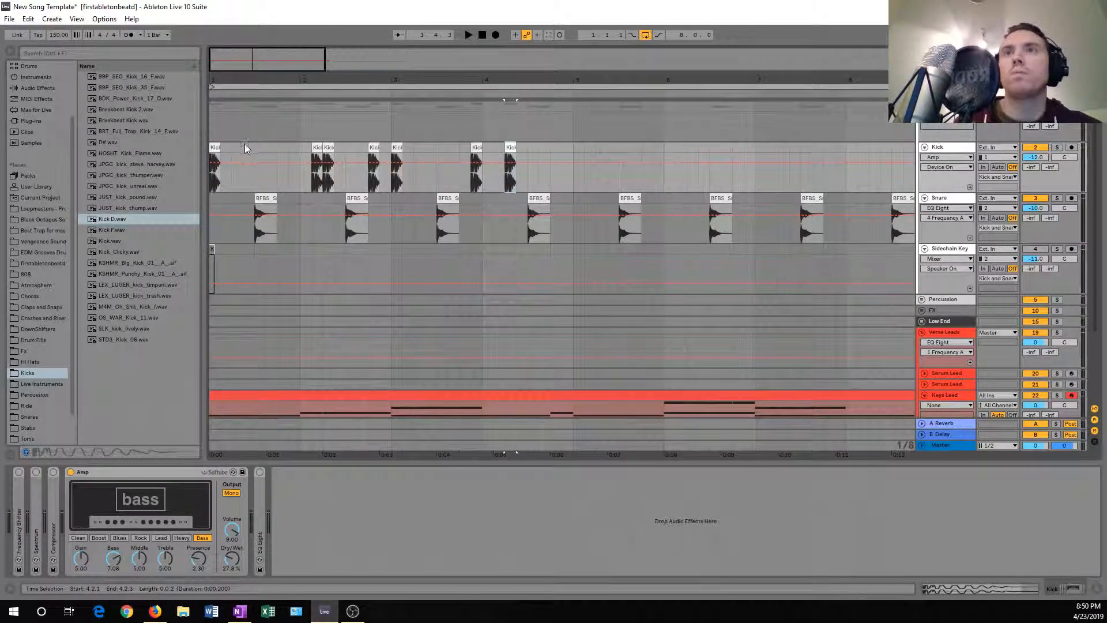
pyautogui.click(444, 93)
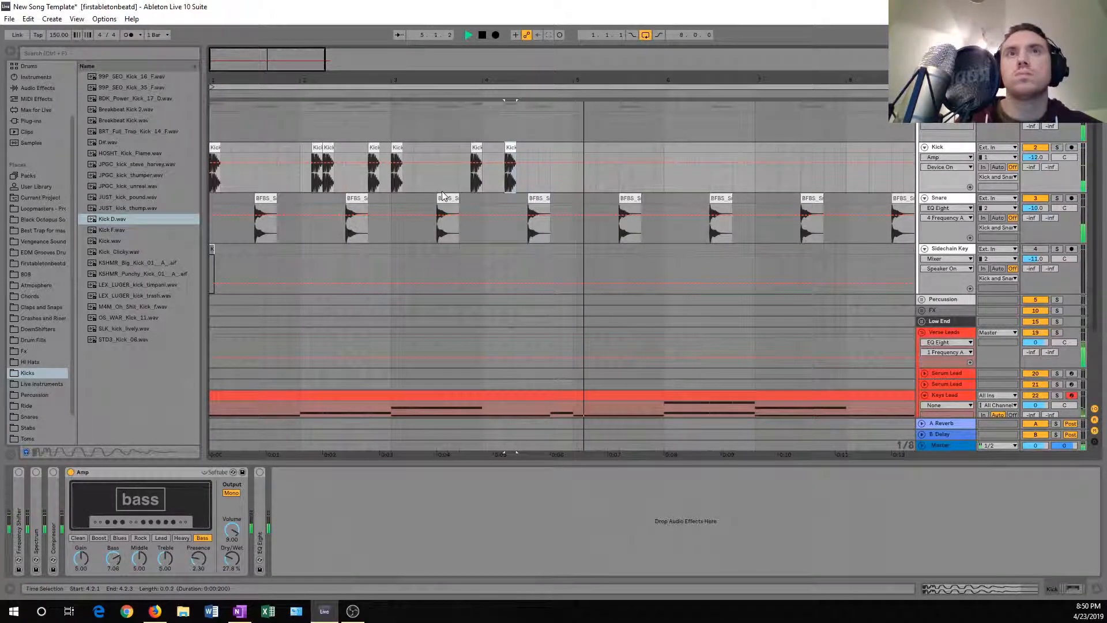
pyautogui.press('space')
# Copy the kick at 4.2.1 to 4.4.1 and play the four-bar kick pattern from bar 1
pyautogui.click(509, 146)
pyautogui.moveTo(509, 147); pyautogui.dragTo(551, 150)
pyautogui.click(216, 156)
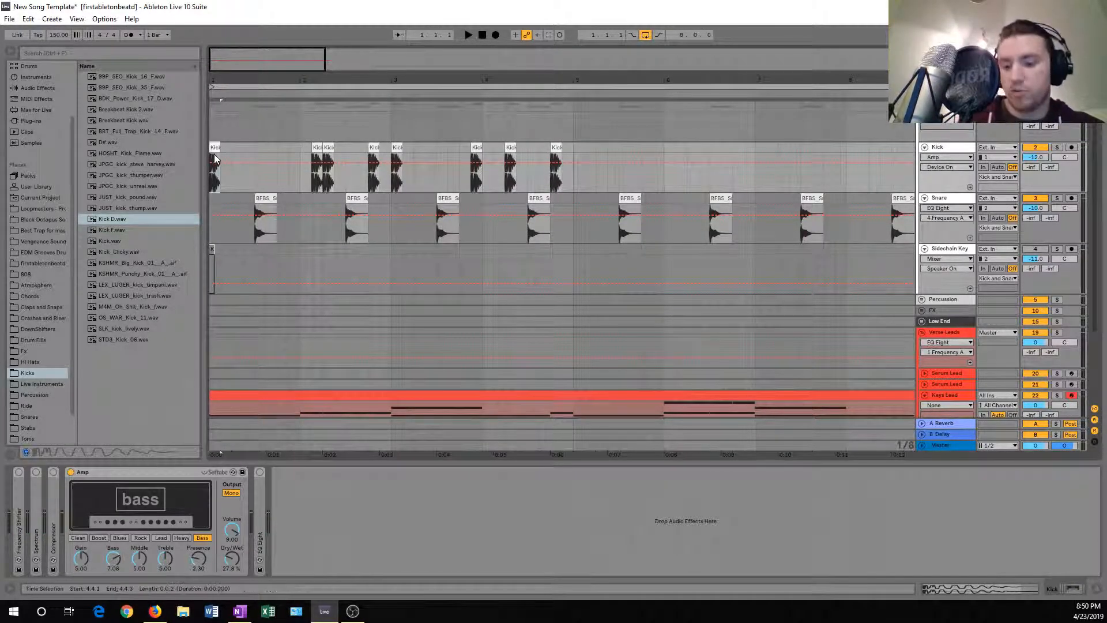
pyautogui.press('space')
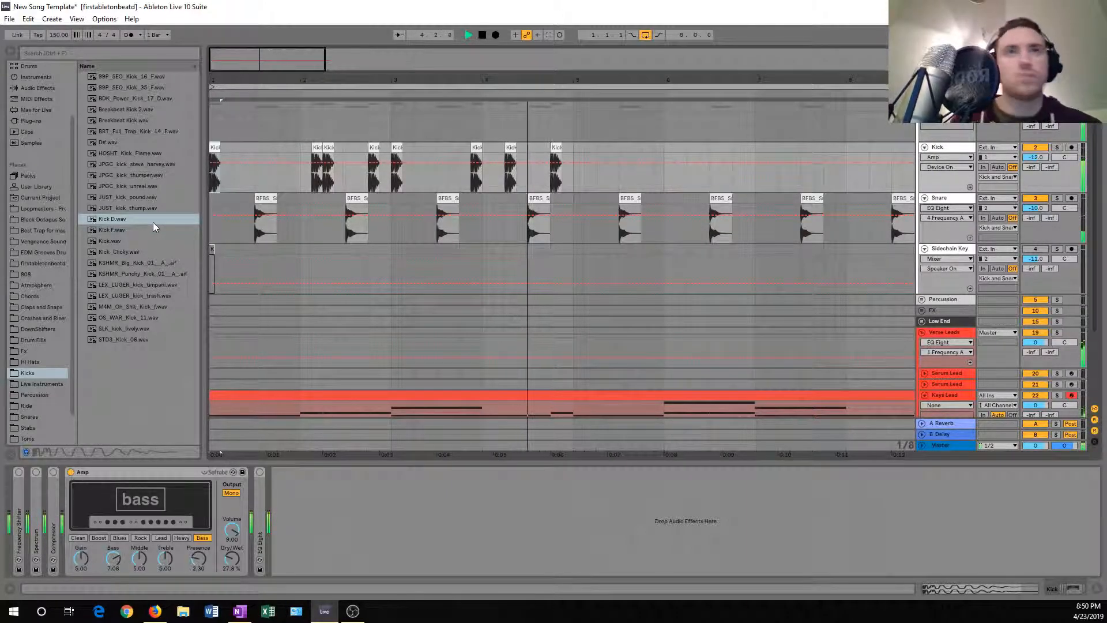
pyautogui.press('space')
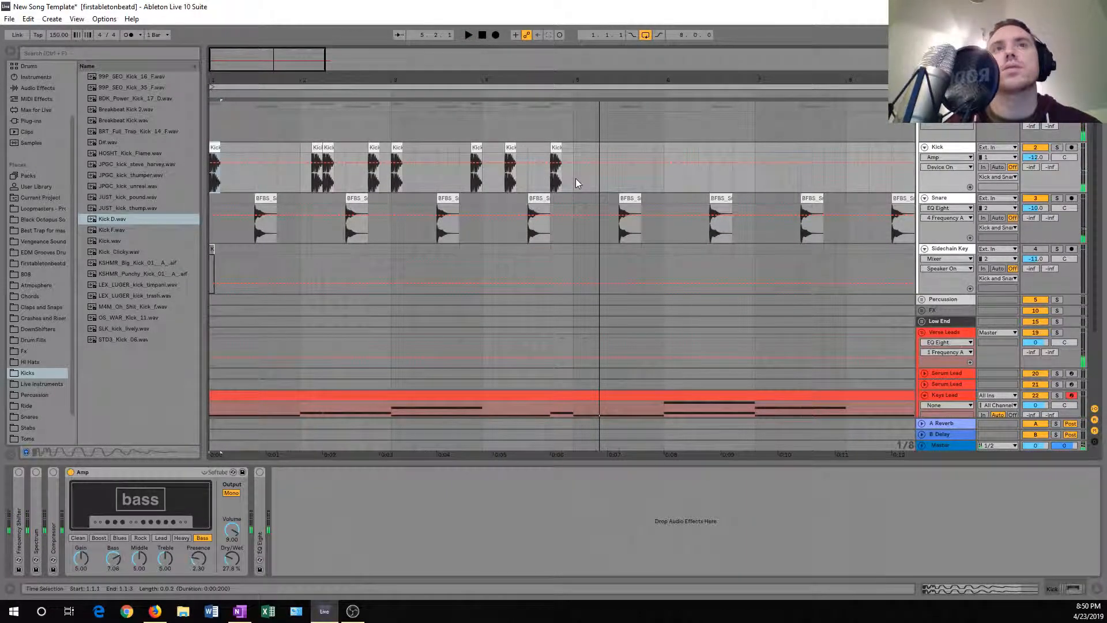
# Duplicate the kick pattern of bars 1 to 4 into bars 5 to 8
pyautogui.moveTo(574, 179); pyautogui.dragTo(228, 155)
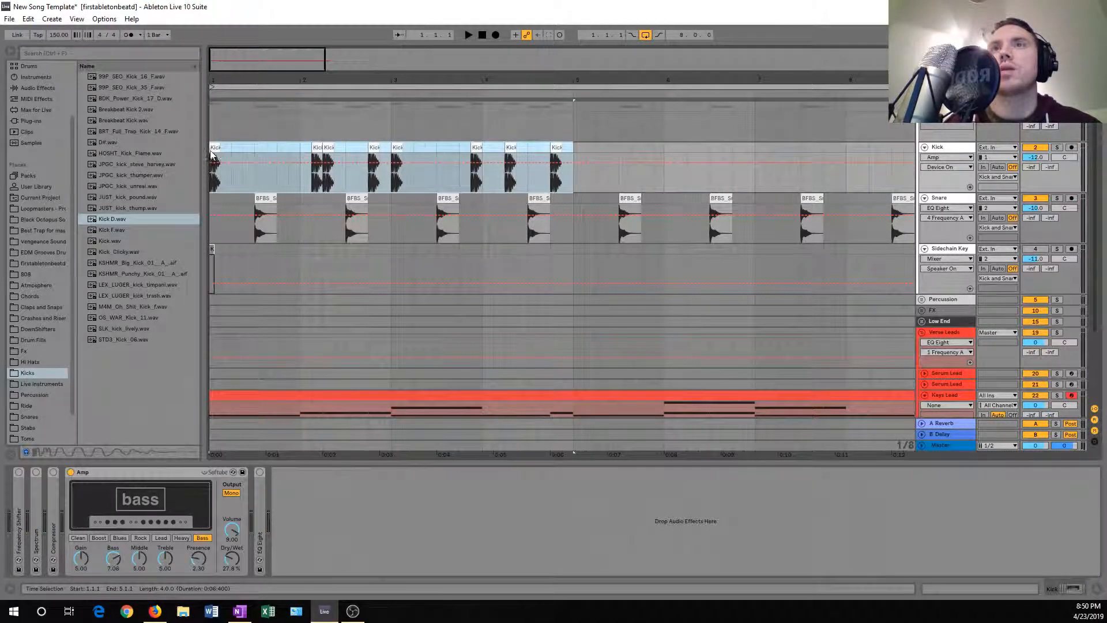
pyautogui.hotkey('ctrl', 'd')
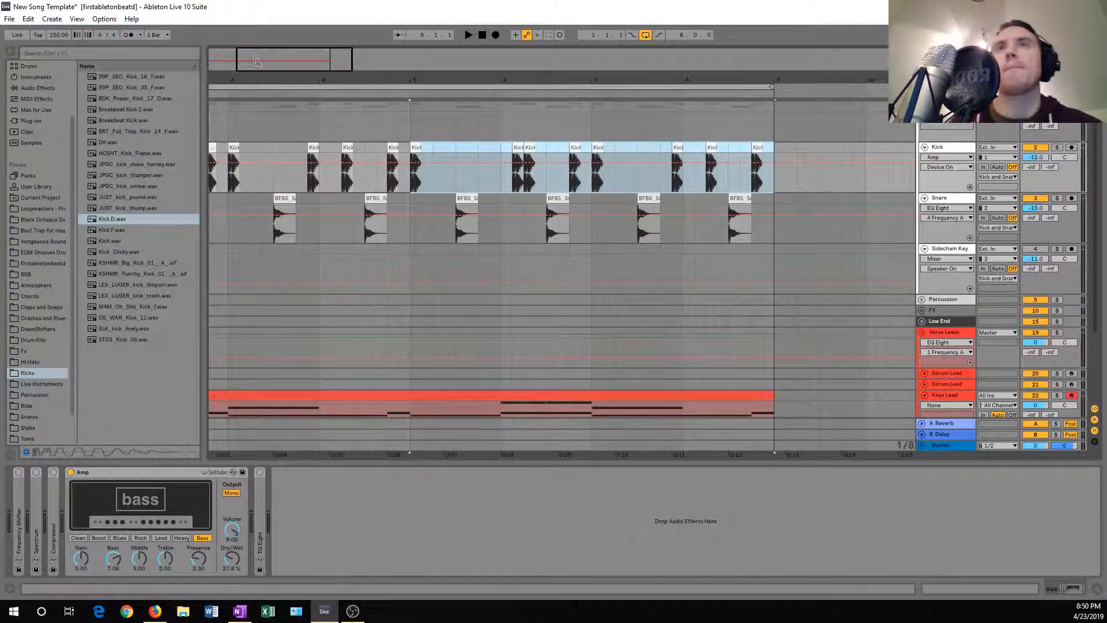
# Copy the short key clip on the Sidechain Key track to every kick and snare hit in bars 1 to 4
pyautogui.moveTo(433, 79); pyautogui.dragTo(419, 74)
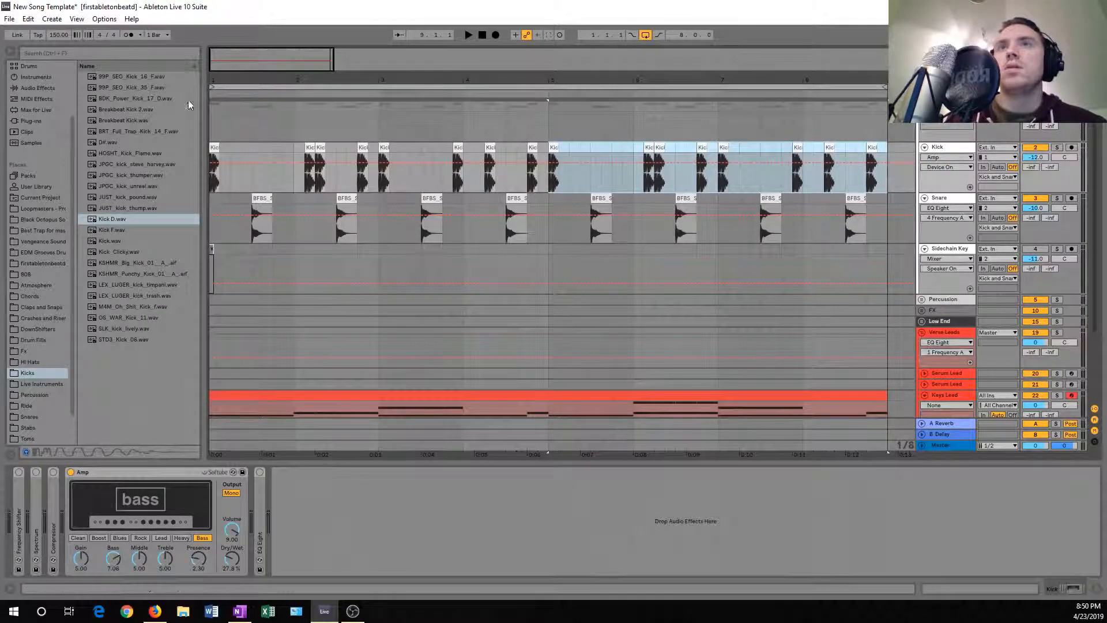
pyautogui.moveTo(236, 78); pyautogui.dragTo(237, 118)
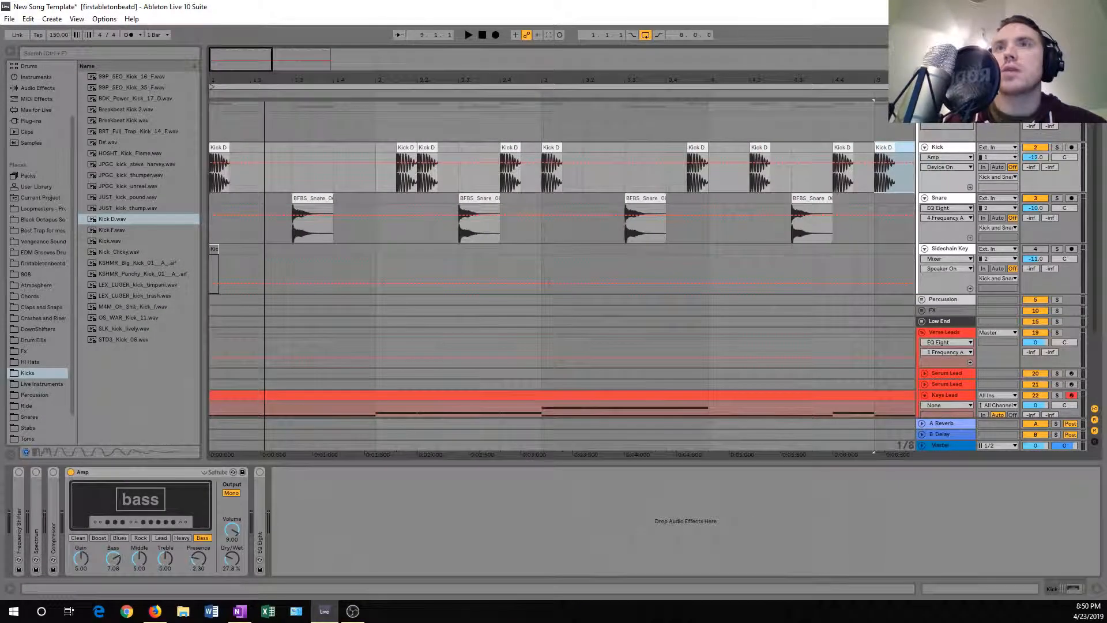
pyautogui.click(214, 248)
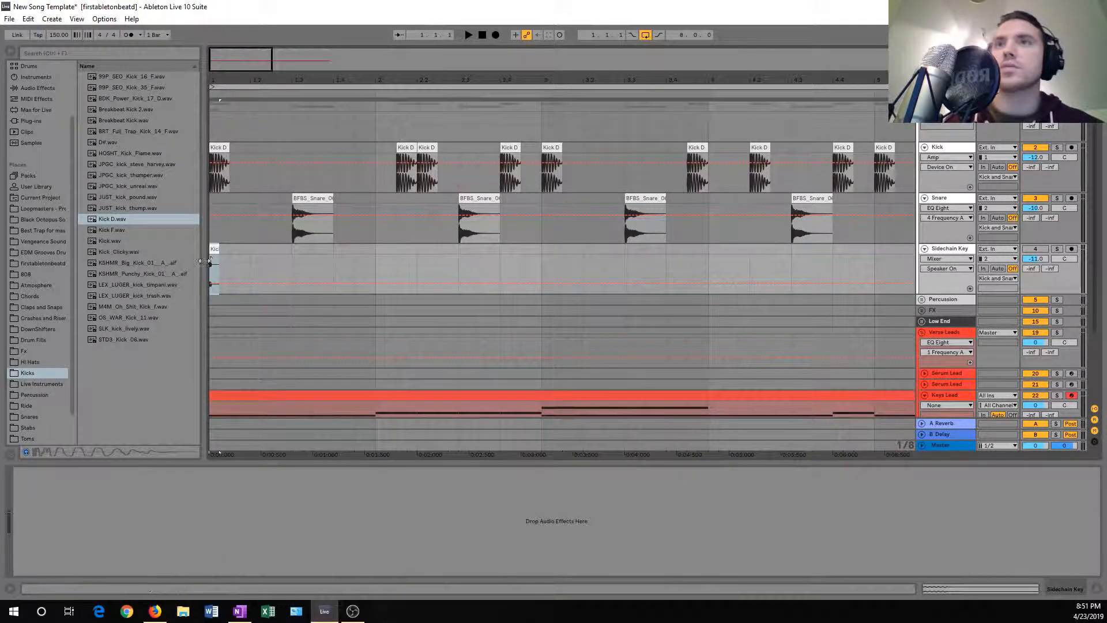
pyautogui.moveTo(214, 248); pyautogui.dragTo(837, 249)
pyautogui.moveTo(774, 79); pyautogui.dragTo(503, 81)
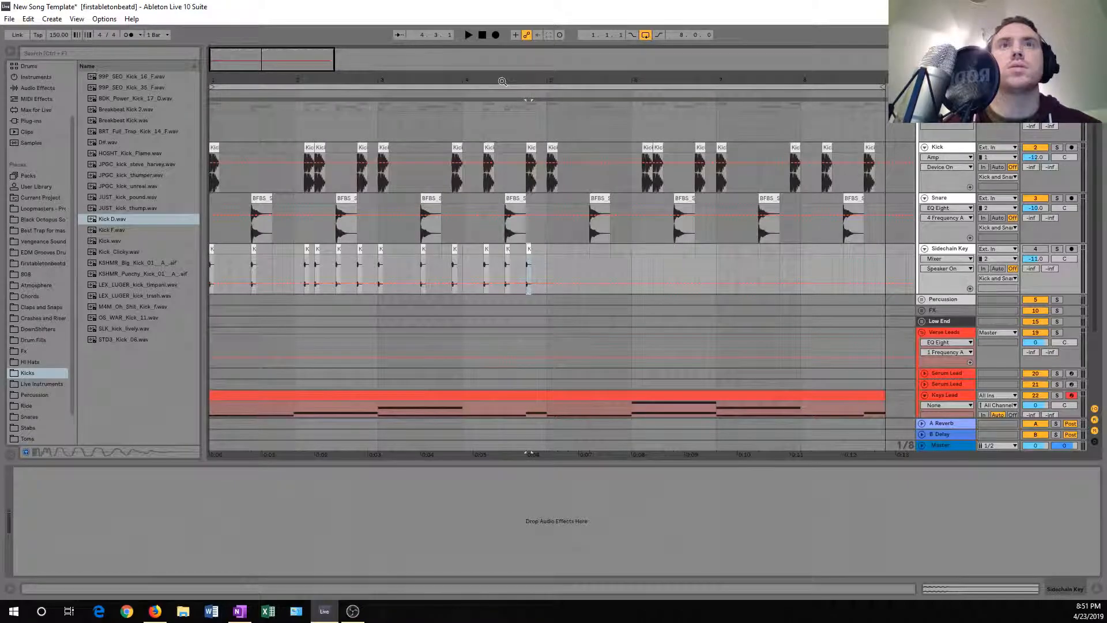
pyautogui.moveTo(528, 249); pyautogui.dragTo(549, 249)
pyautogui.click(589, 250)
pyautogui.click(549, 257)
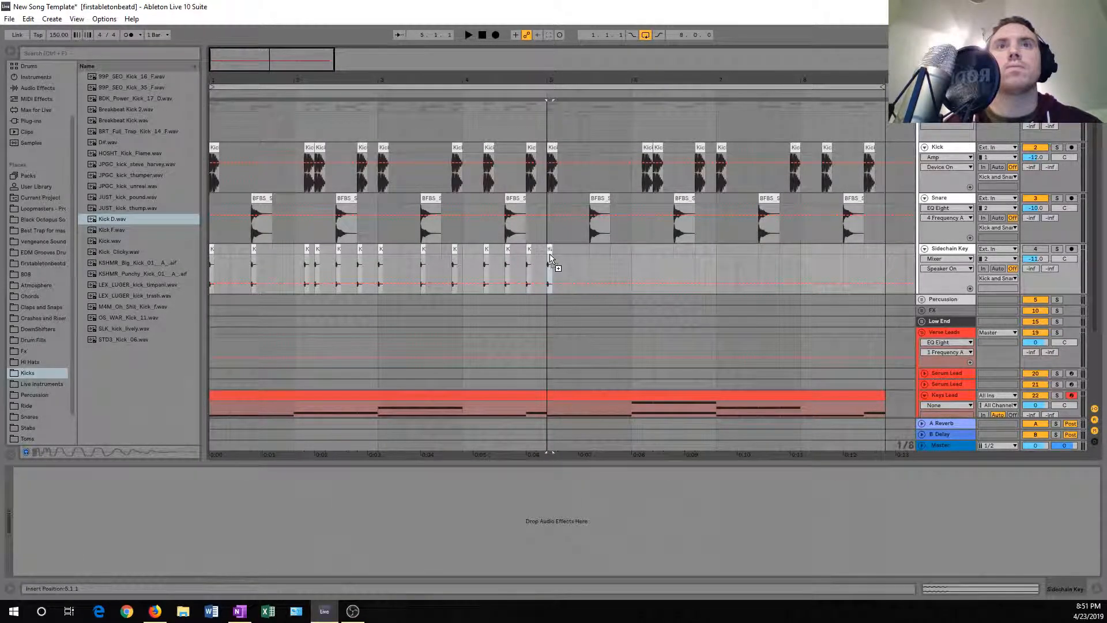
pyautogui.press('Delete')
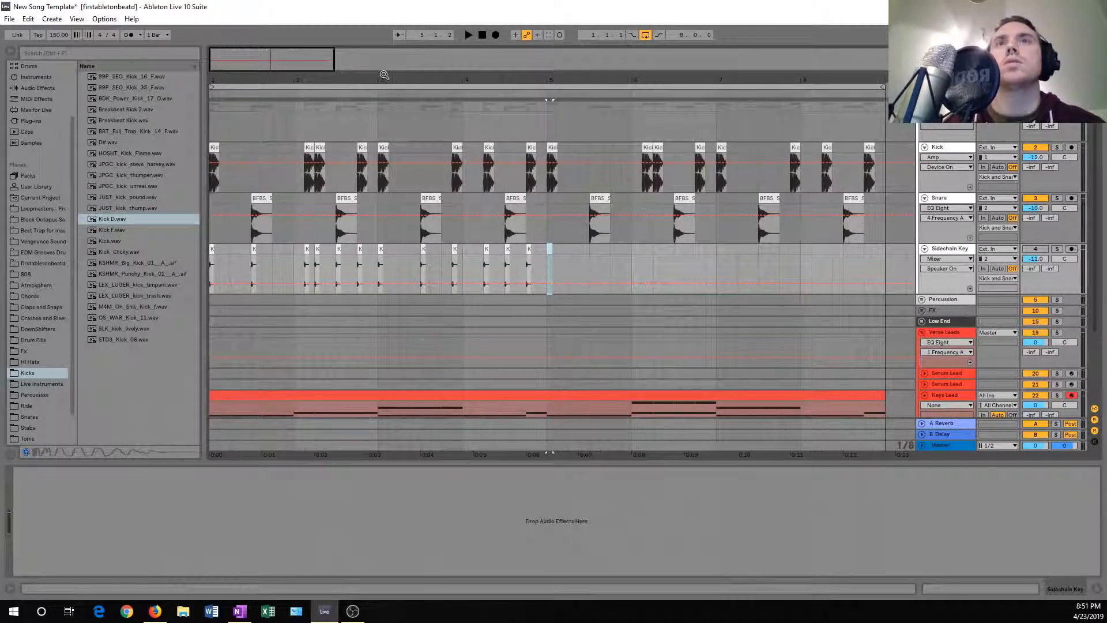
# Duplicate the Sidechain Key clips of bars 1 to 4 into bars 5 to 8 and play the beat from bar 1
pyautogui.moveTo(381, 80); pyautogui.dragTo(381, 77)
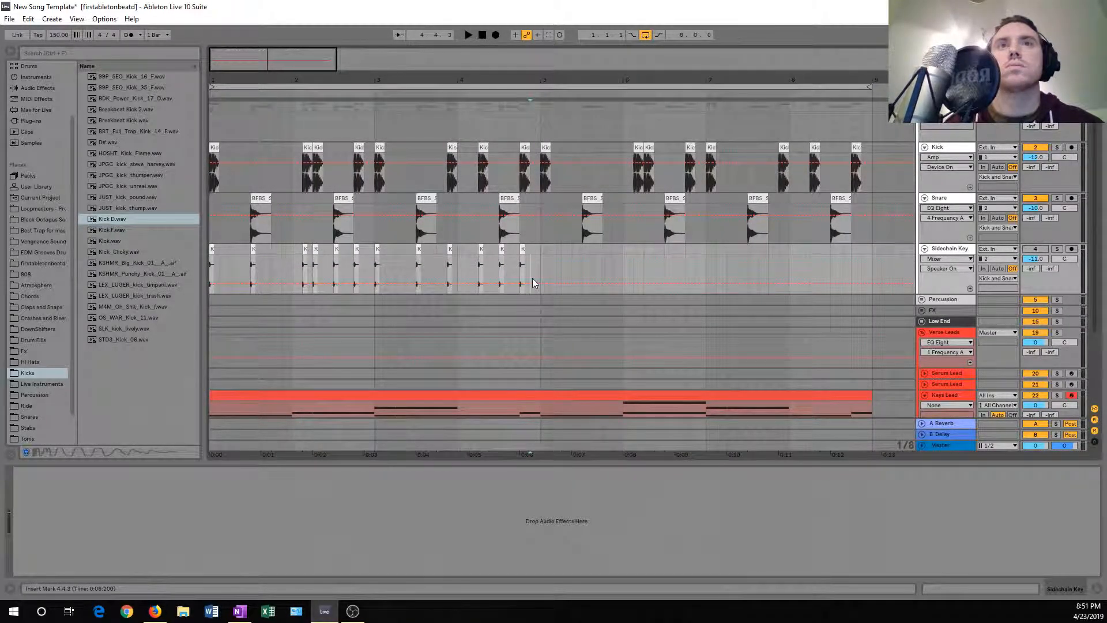
pyautogui.moveTo(538, 268); pyautogui.dragTo(222, 252)
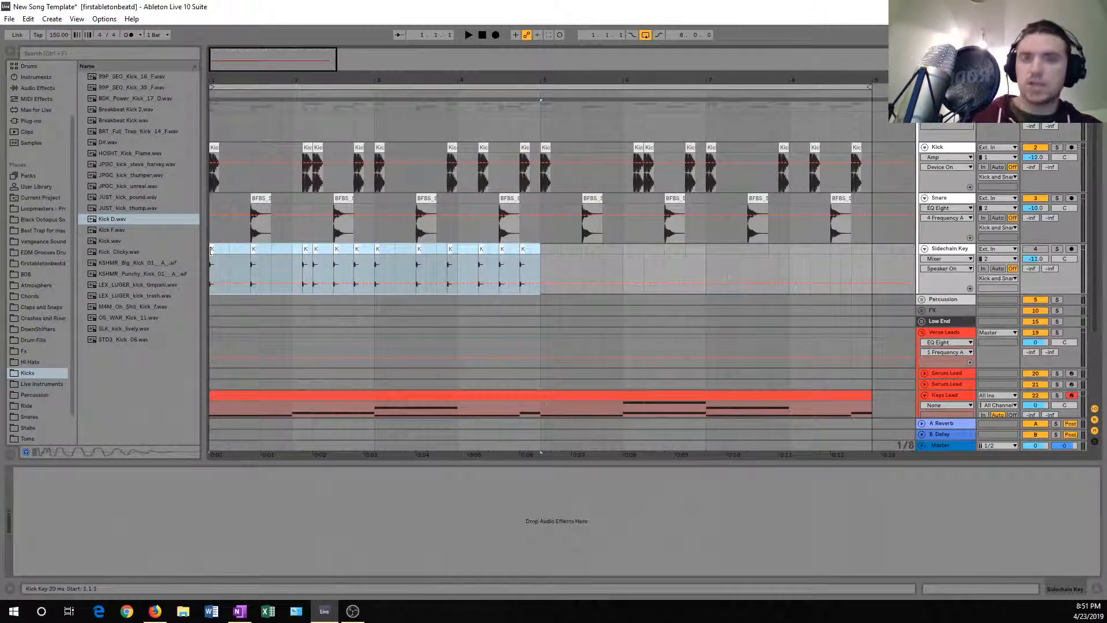
pyautogui.hotkey('ctrl', 'd')
pyautogui.click(211, 206)
pyautogui.press('space')
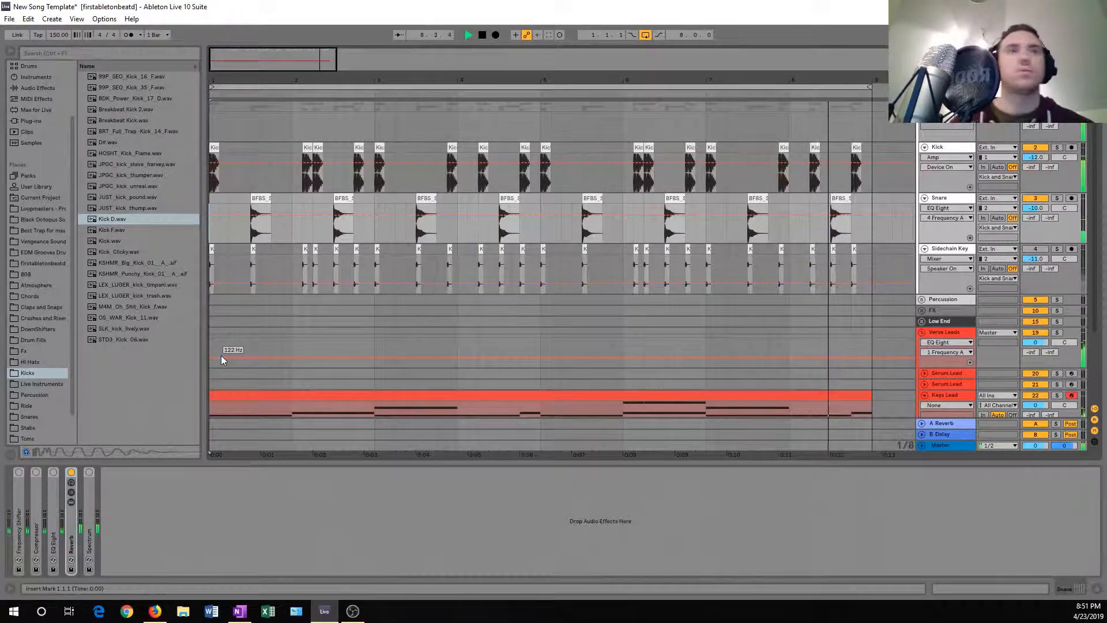
pyautogui.press('space')
# Unfold the Percussion group so its MIDI and audio tracks can be edited
pyautogui.scroll(-2, 638, 316)
pyautogui.scroll(2, 637, 316)
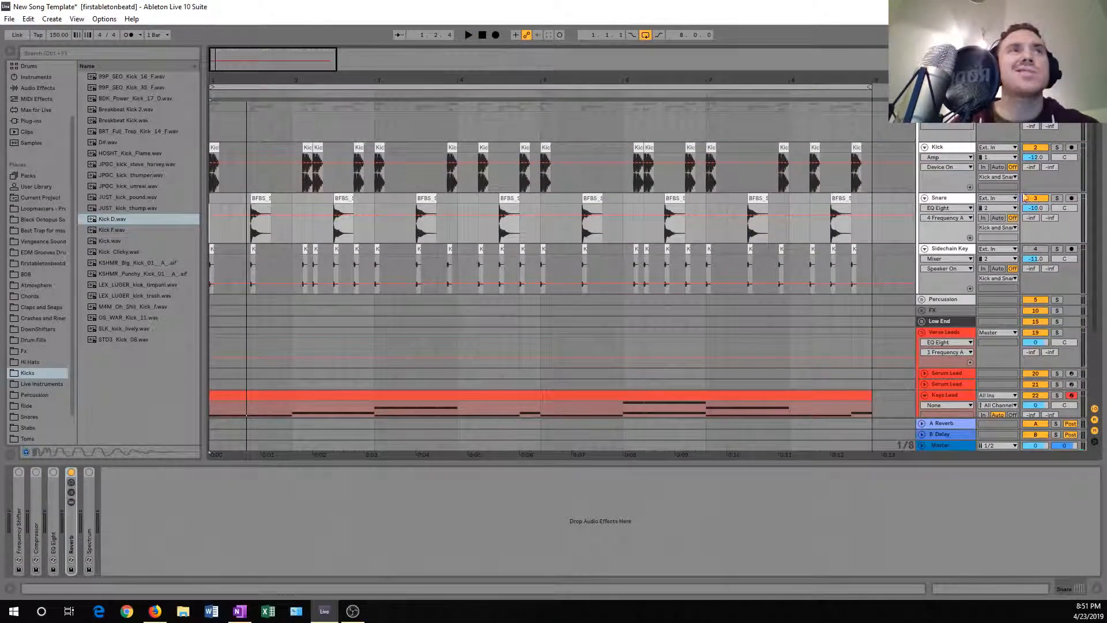
pyautogui.moveTo(1093, 103); pyautogui.dragTo(1083, 135)
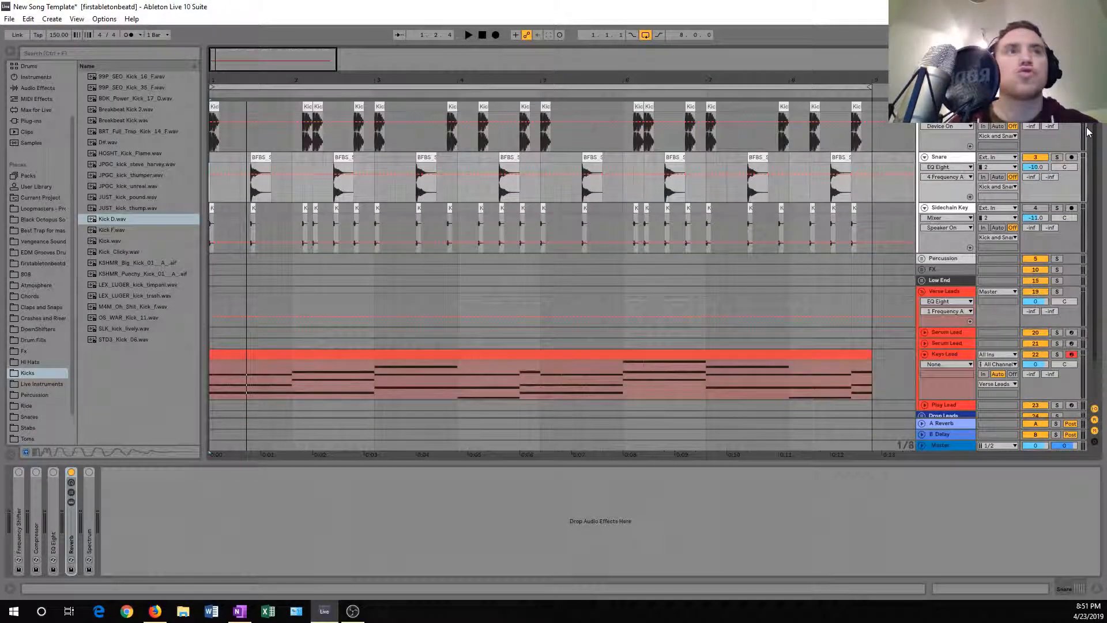
pyautogui.click(922, 258)
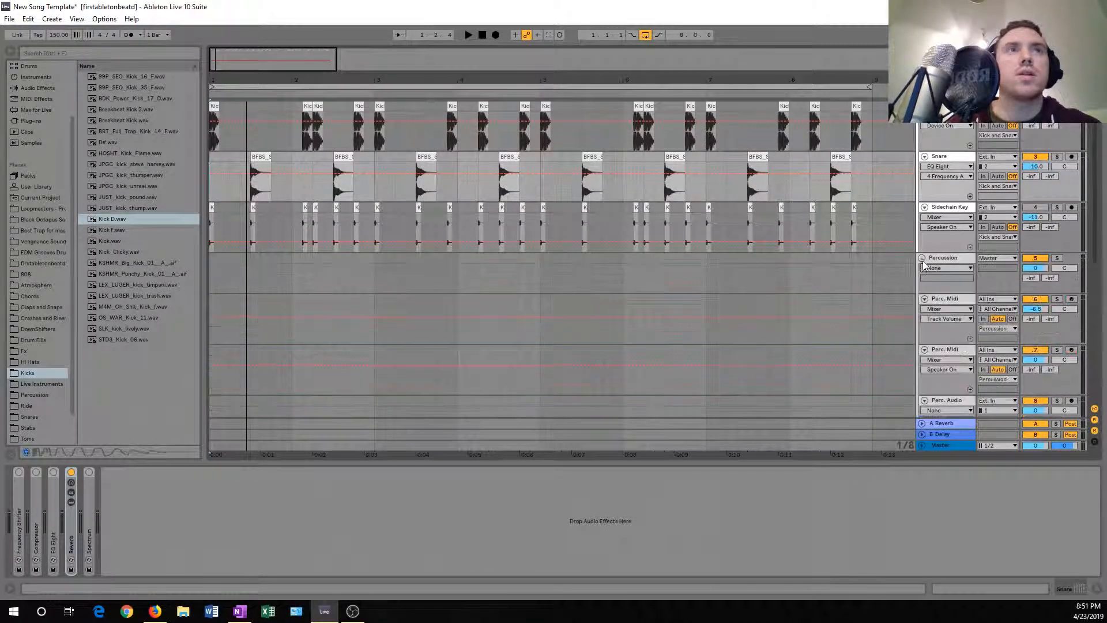
pyautogui.scroll(-2, 908, 299)
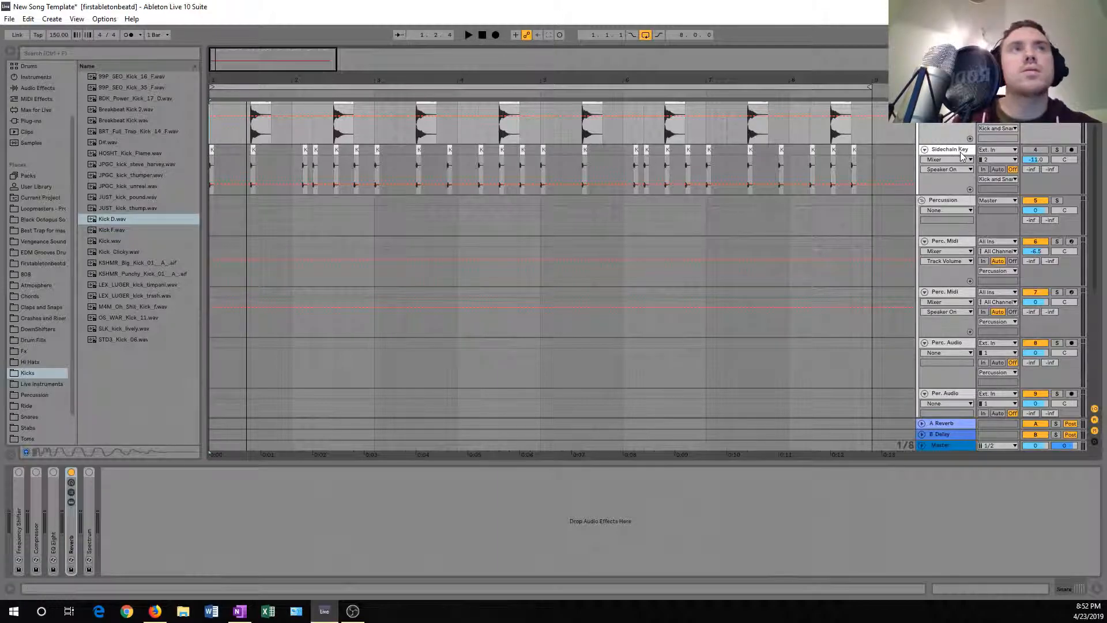
pyautogui.click(223, 528)
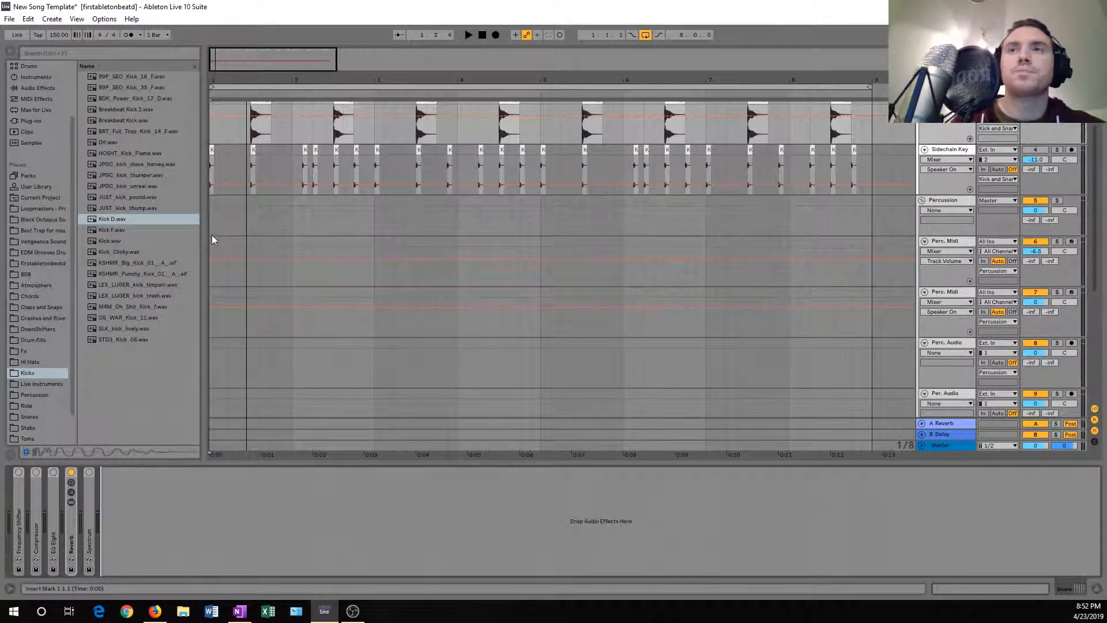
# Audition samples in the Hi Hats folder and load 03_Closed_Hat.wav onto the first Perc. Midi track
pyautogui.click(32, 362)
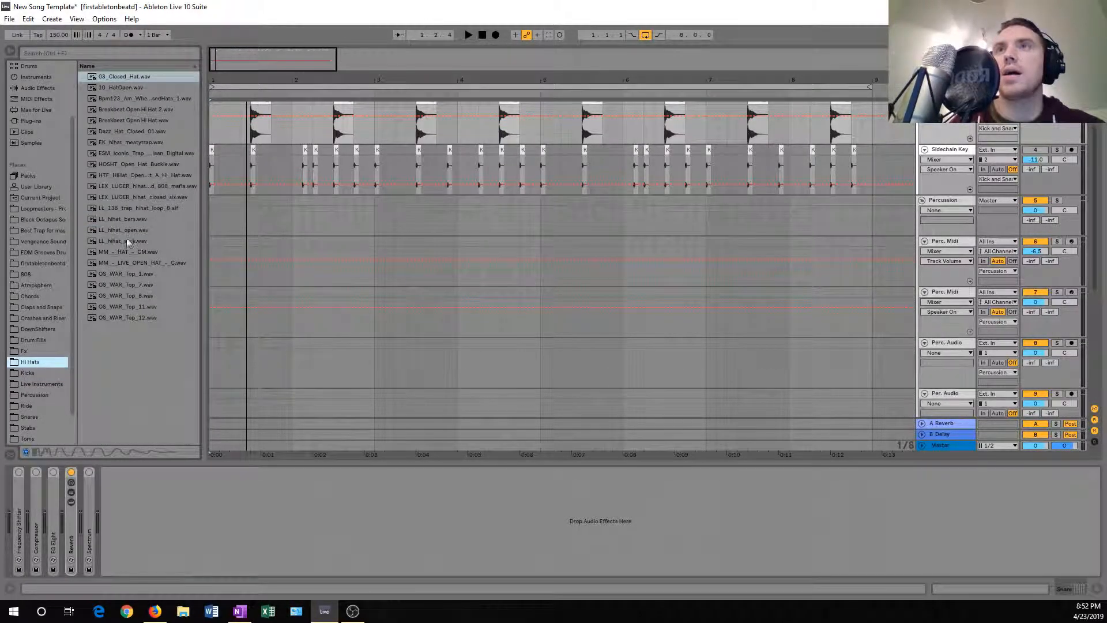
pyautogui.click(125, 76)
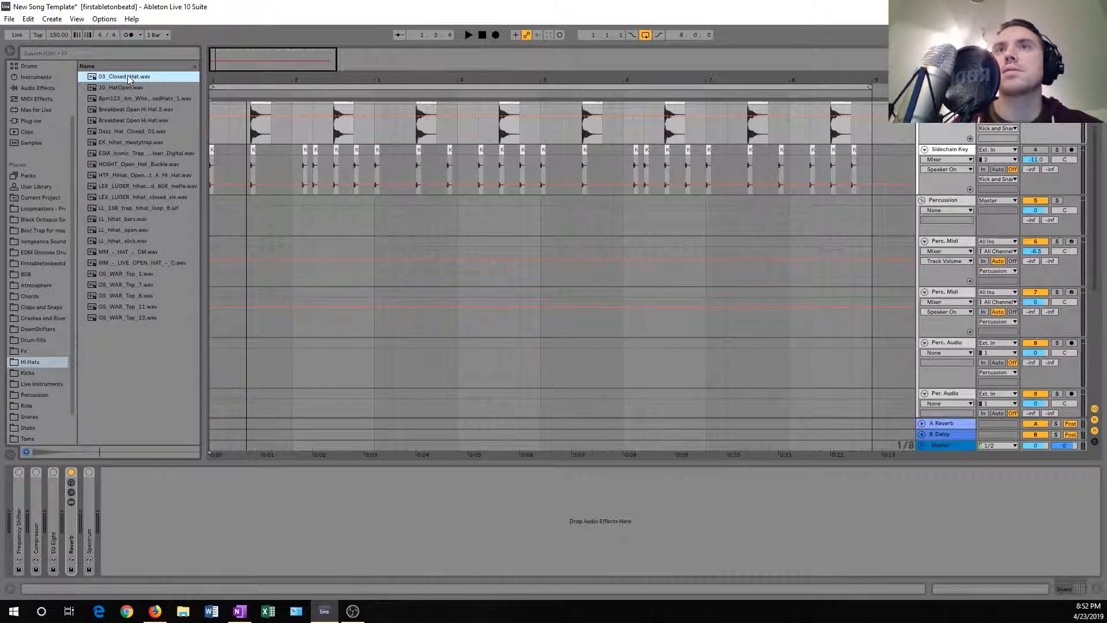
pyautogui.click(126, 87)
pyautogui.click(124, 76)
pyautogui.click(941, 241)
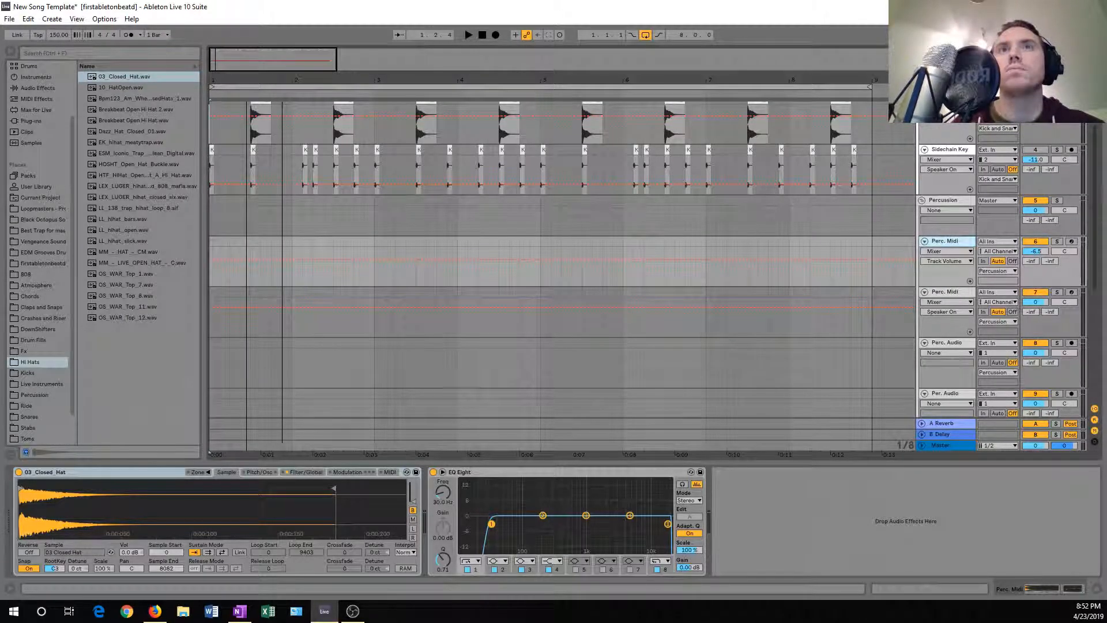
# Create an empty MIDI clip spanning bars 1 to 4 on the first Perc. Midi track
pyautogui.click(510, 278)
pyautogui.moveTo(530, 279); pyautogui.dragTo(204, 248)
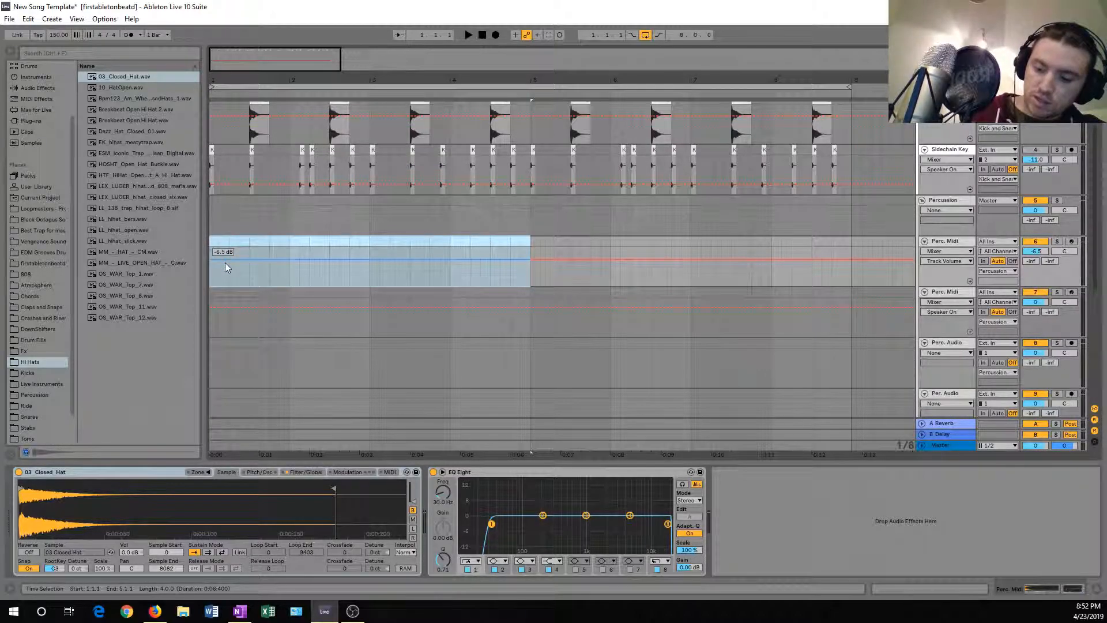
pyautogui.hotkey('ctrl', 'shift', 'm')
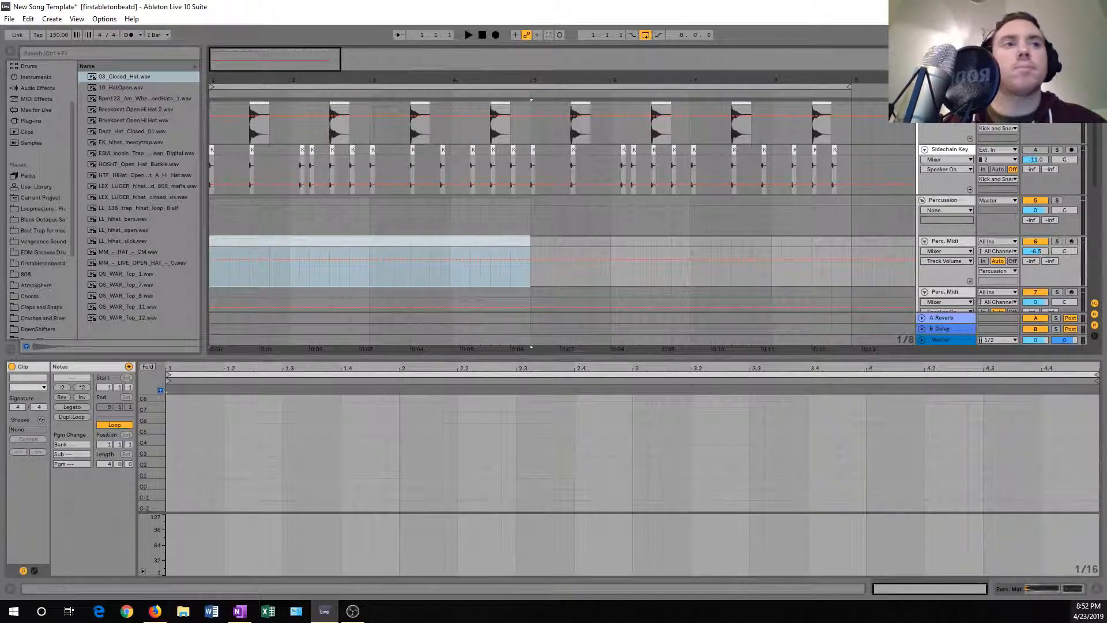
# Delete the hat instrument on the first Perc. Midi track and reload 03_Closed_Hat.wav as a Simpler before the EQ Eight
pyautogui.click(1033, 590)
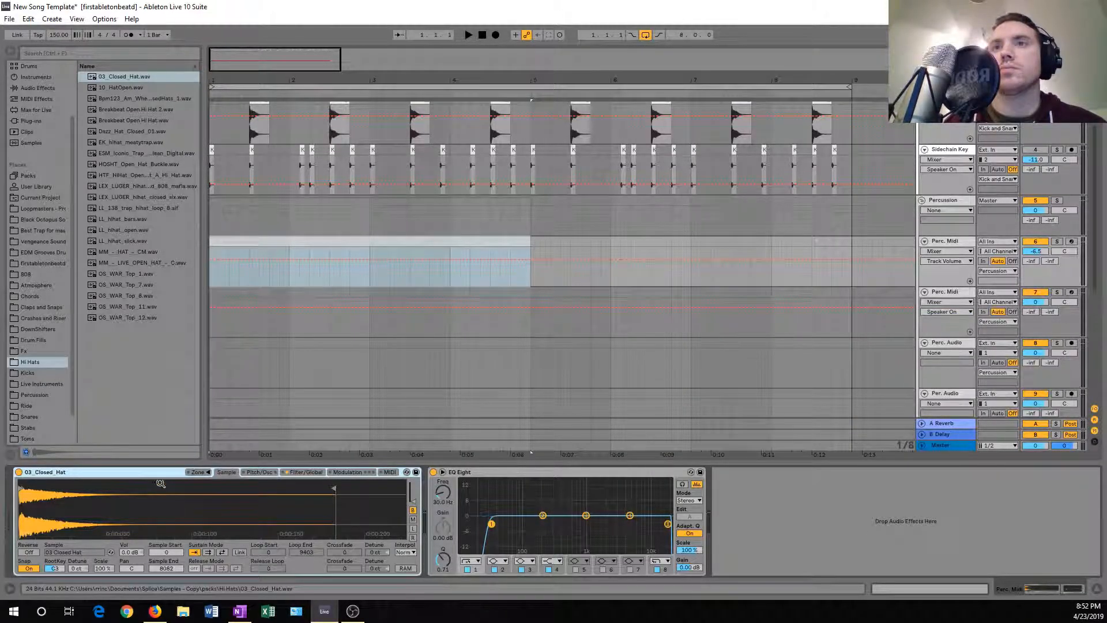
pyautogui.press('space')
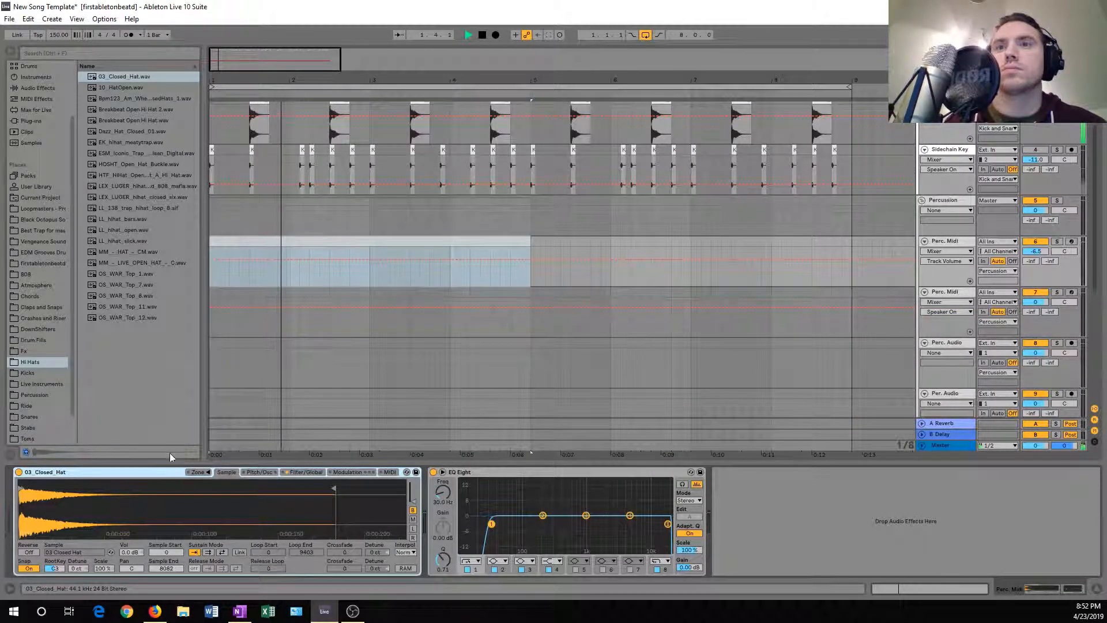
pyautogui.press('space')
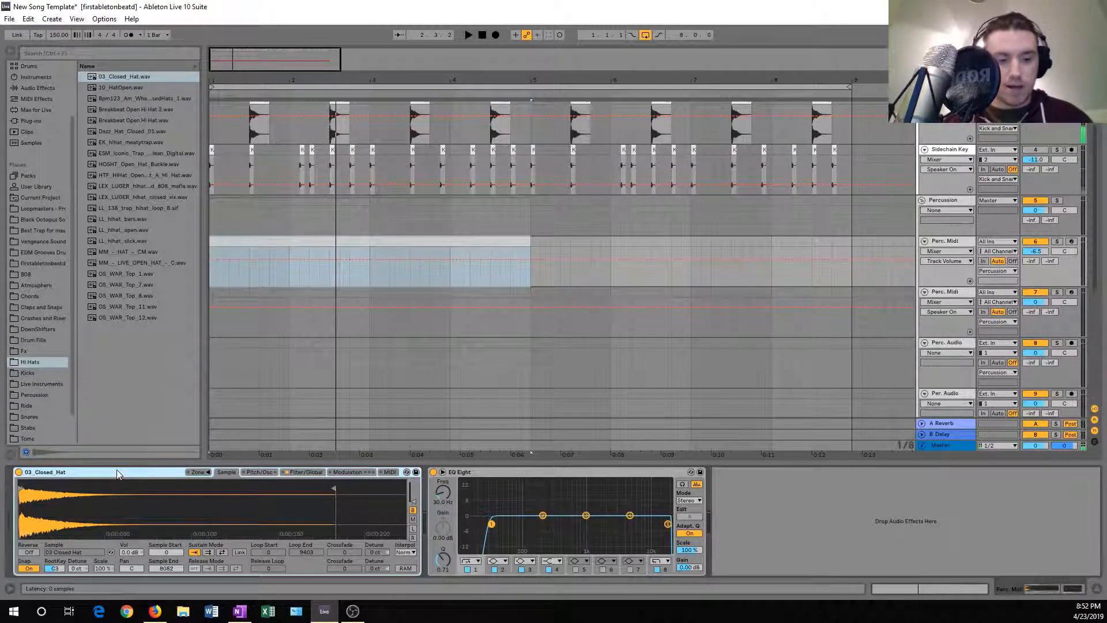
pyautogui.press('Delete')
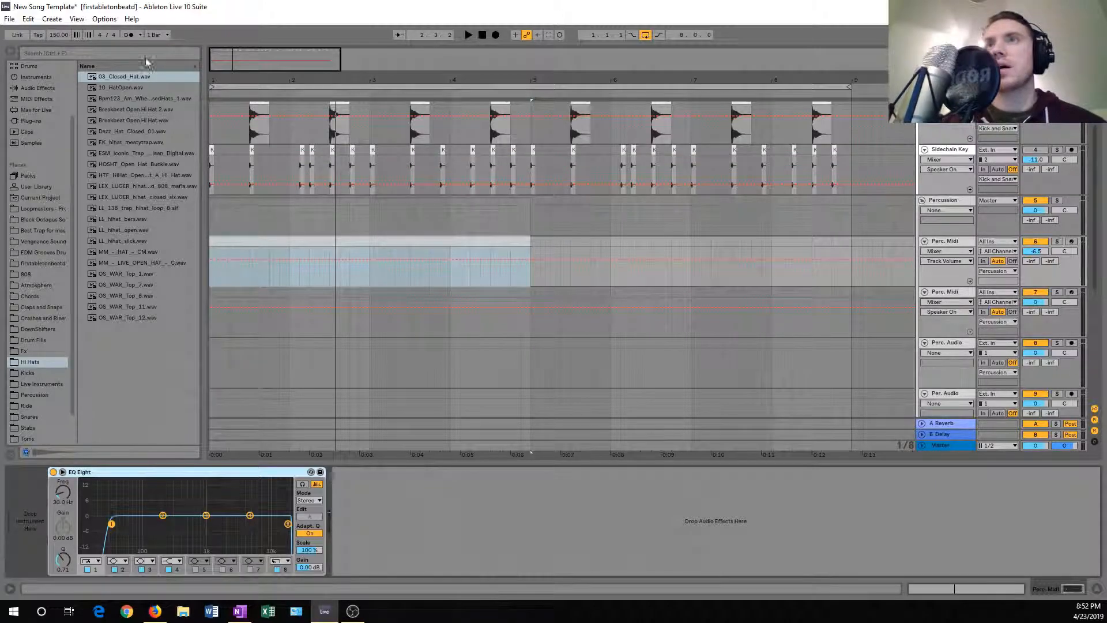
pyautogui.moveTo(131, 76); pyautogui.dragTo(31, 526)
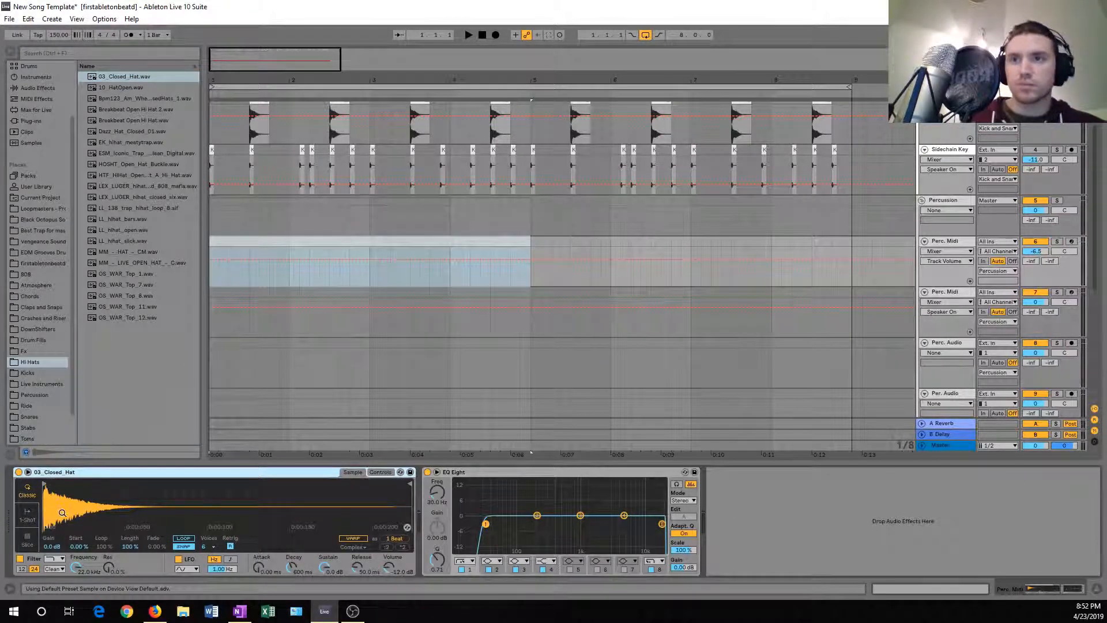
# Limit the closed-hat Simpler to 1 voice and convert it to a Sampler
pyautogui.click(212, 547)
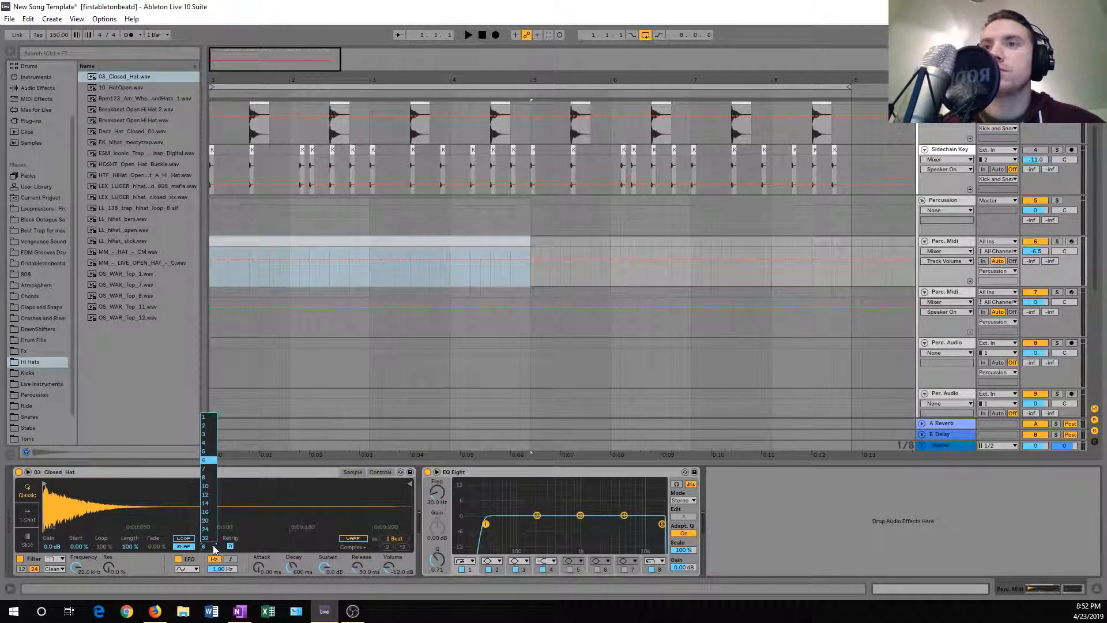
pyautogui.click(205, 417)
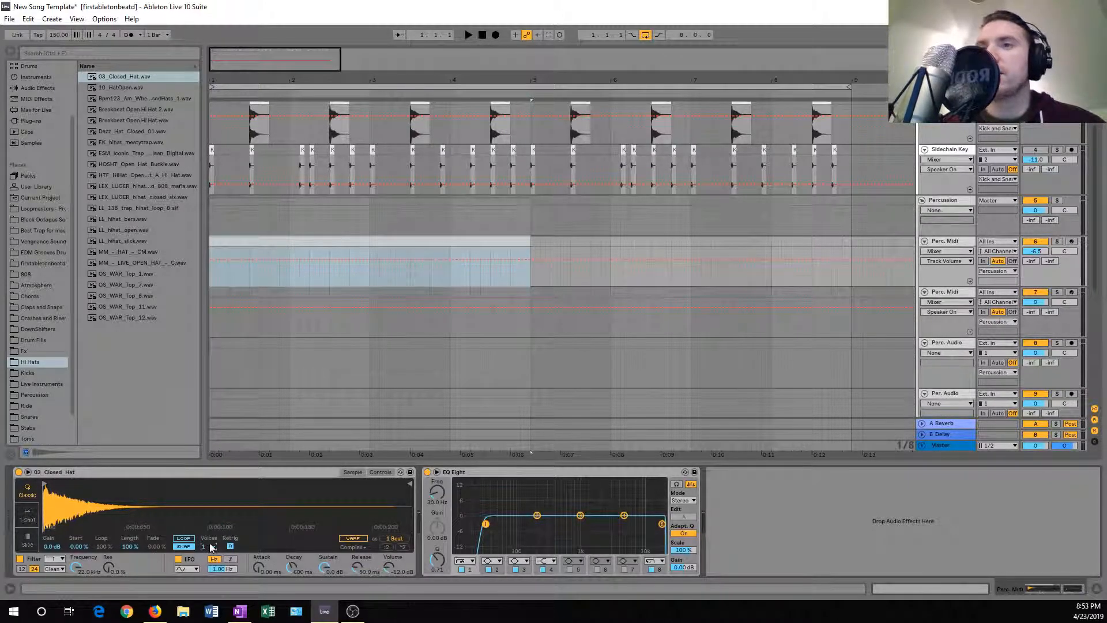
pyautogui.rightClick(153, 472)
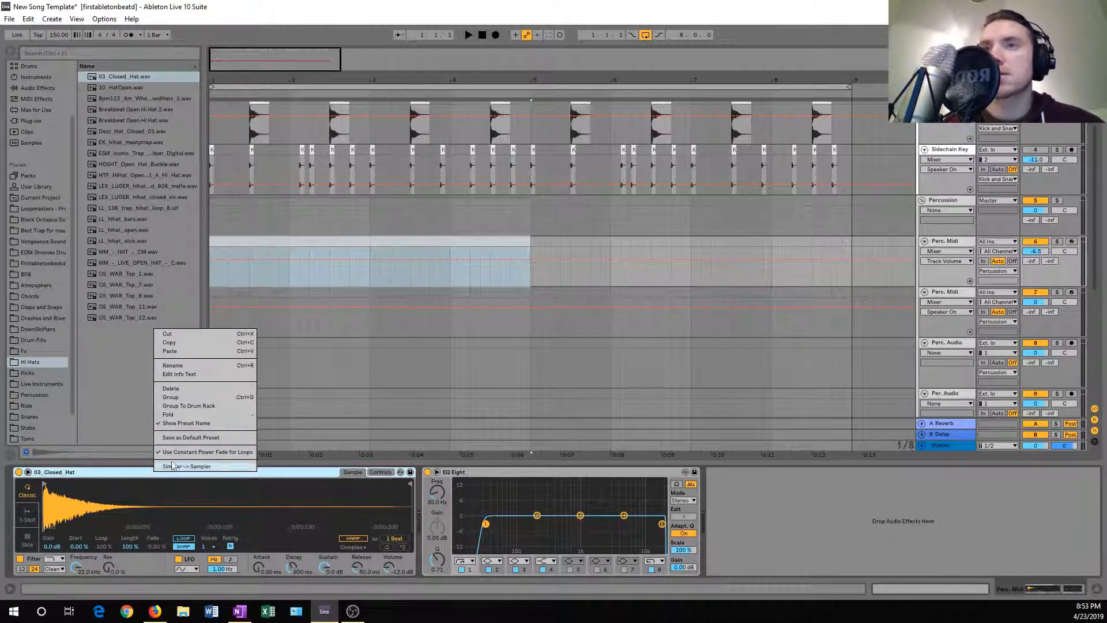
pyautogui.click(177, 466)
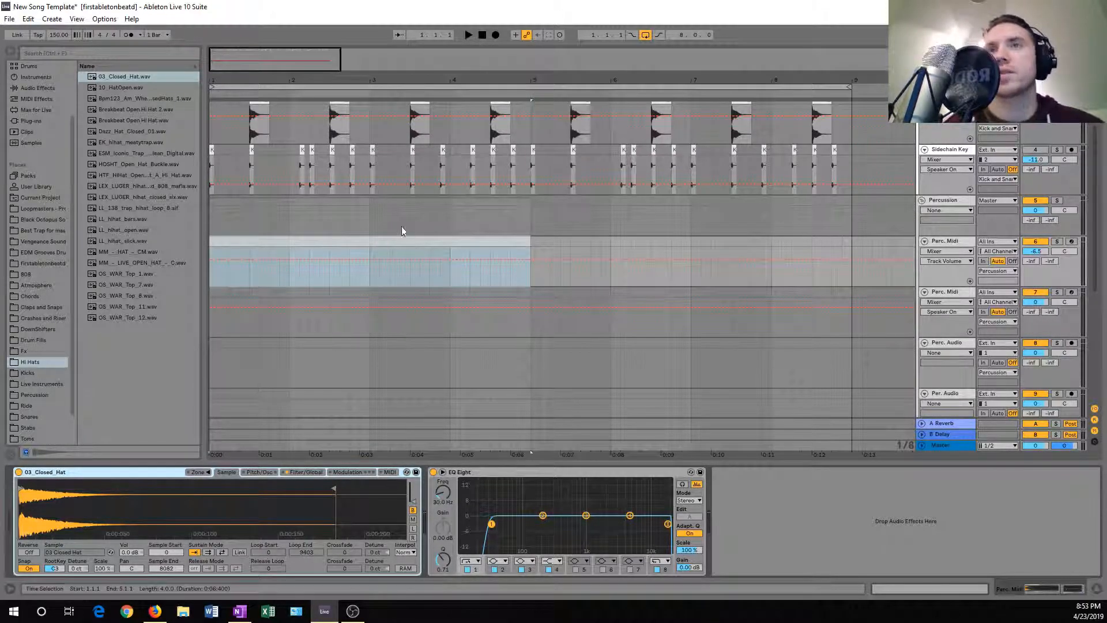
# Draw a C3 note at the start of the four-bar hat clip and lengthen it to an eighth note
pyautogui.click(326, 242)
pyautogui.click(935, 591)
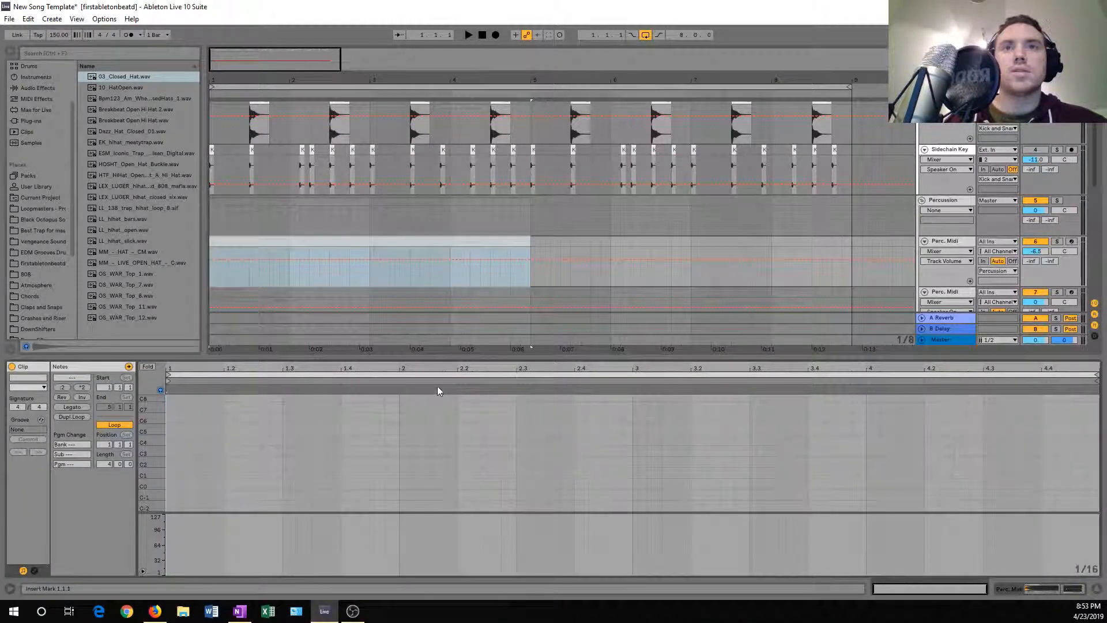
pyautogui.moveTo(437, 387); pyautogui.dragTo(449, 284)
pyautogui.moveTo(151, 385); pyautogui.dragTo(152, 446)
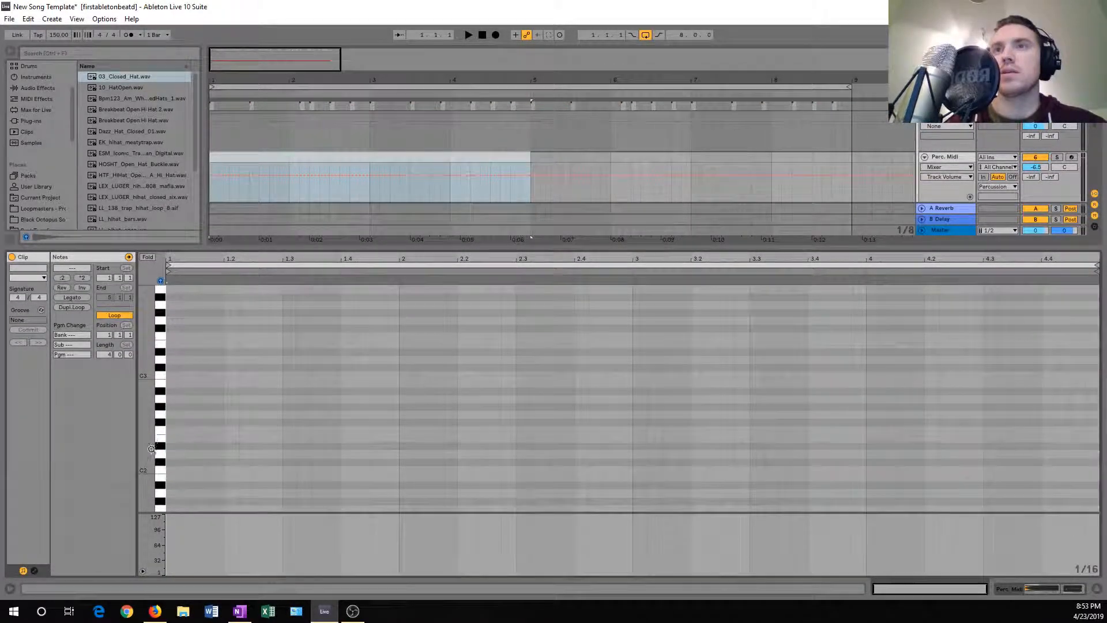
pyautogui.doubleClick(175, 375)
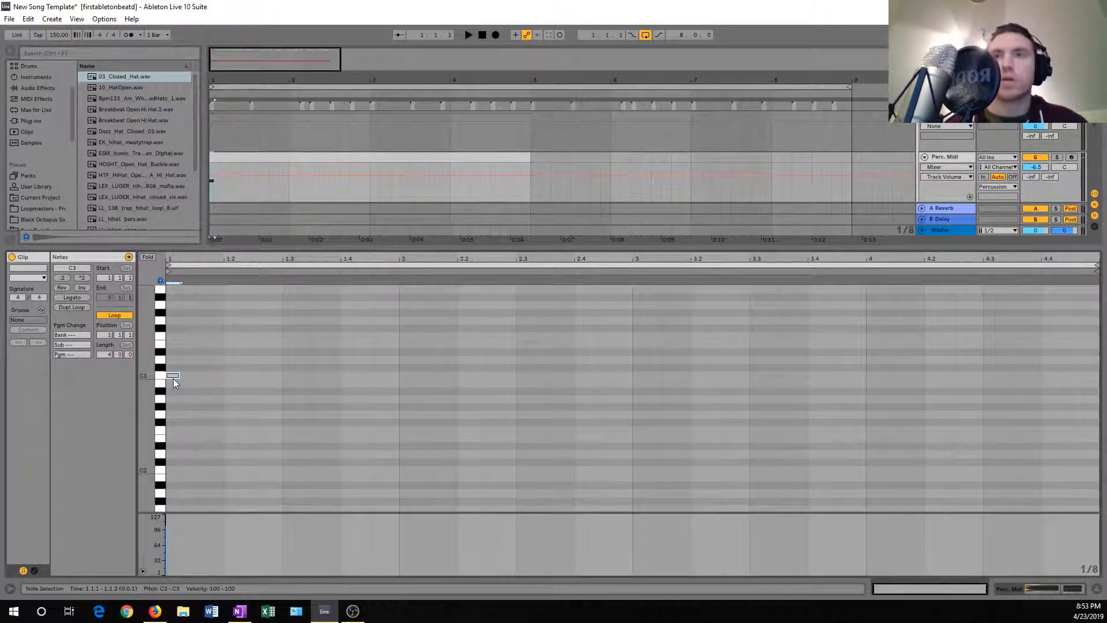
pyautogui.moveTo(178, 376); pyautogui.dragTo(194, 376)
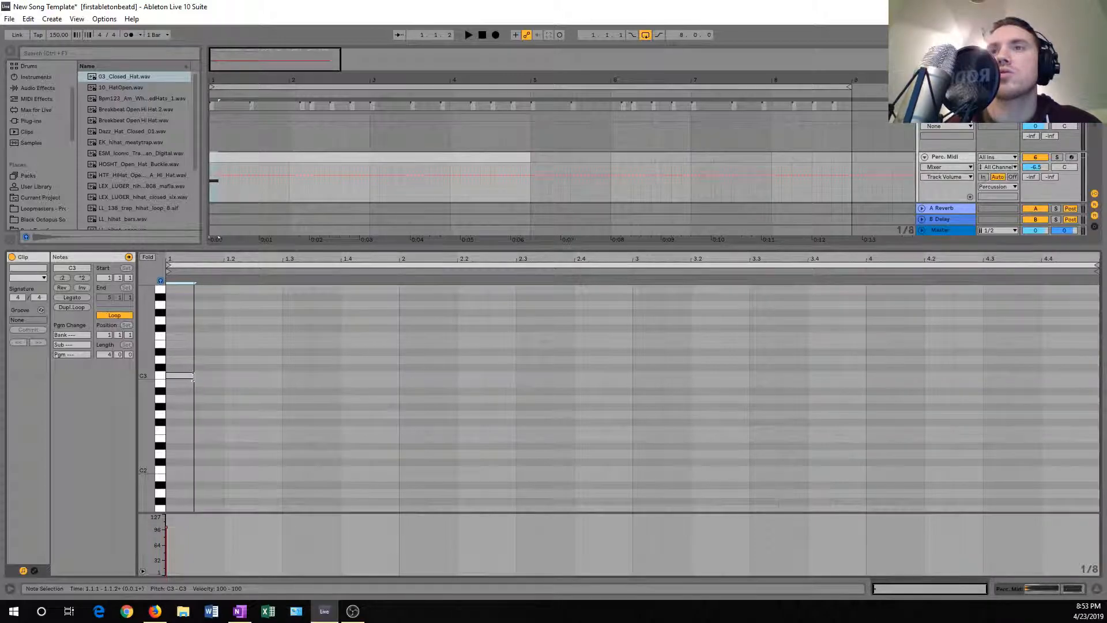
# Set the C3 note's velocity to 109 and duplicate it three times to fill the first two beats
pyautogui.moveTo(167, 528); pyautogui.dragTo(191, 483)
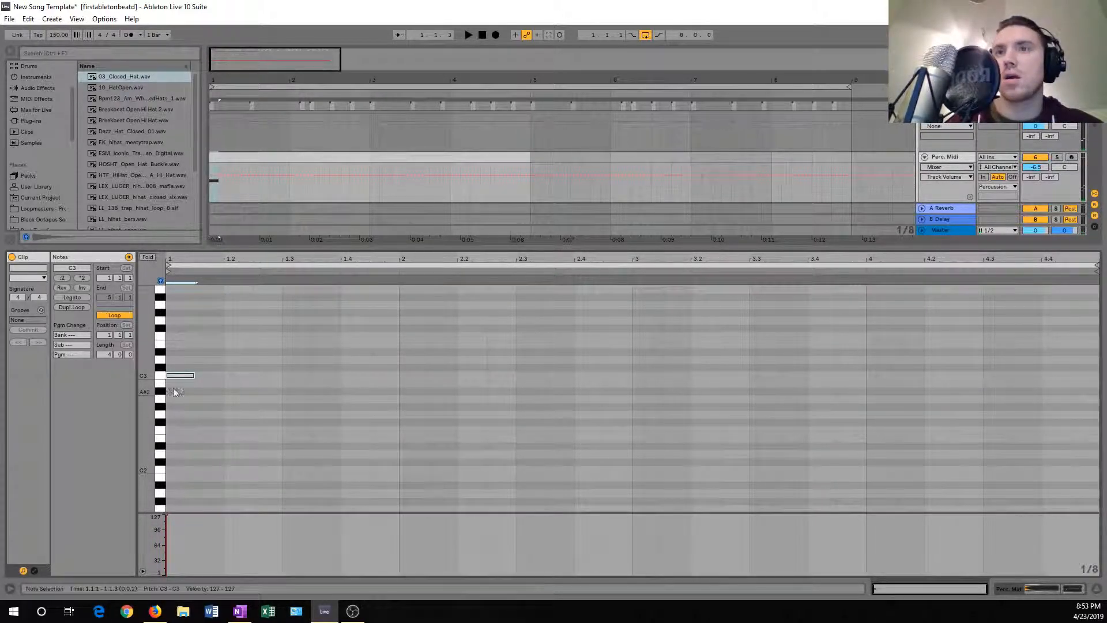
pyautogui.moveTo(166, 517); pyautogui.dragTo(166, 525)
pyautogui.hotkey('ctrl', 'd')
pyautogui.hotkey('ctrl', 'd')
pyautogui.hotkey('ctrl', 'd')
pyautogui.click(205, 413)
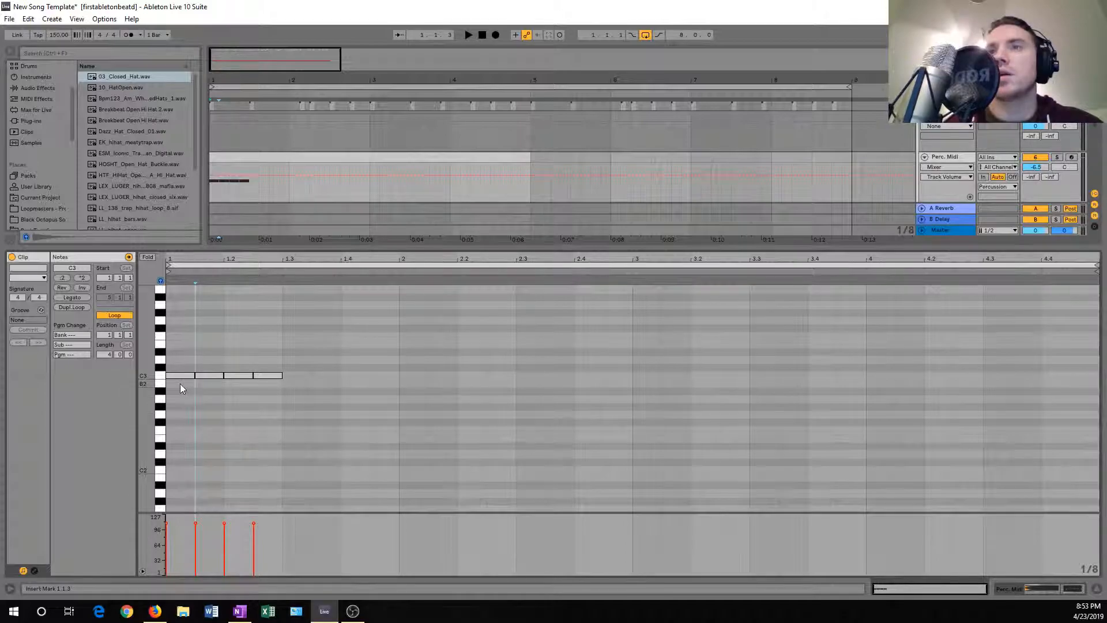
# Raise the first C3 note's velocity to 127 and repeat the four-note group seven times to fill the four-bar hat clip
pyautogui.moveTo(167, 523); pyautogui.dragTo(167, 516)
pyautogui.click(205, 414)
pyautogui.moveTo(272, 403); pyautogui.dragTo(178, 360)
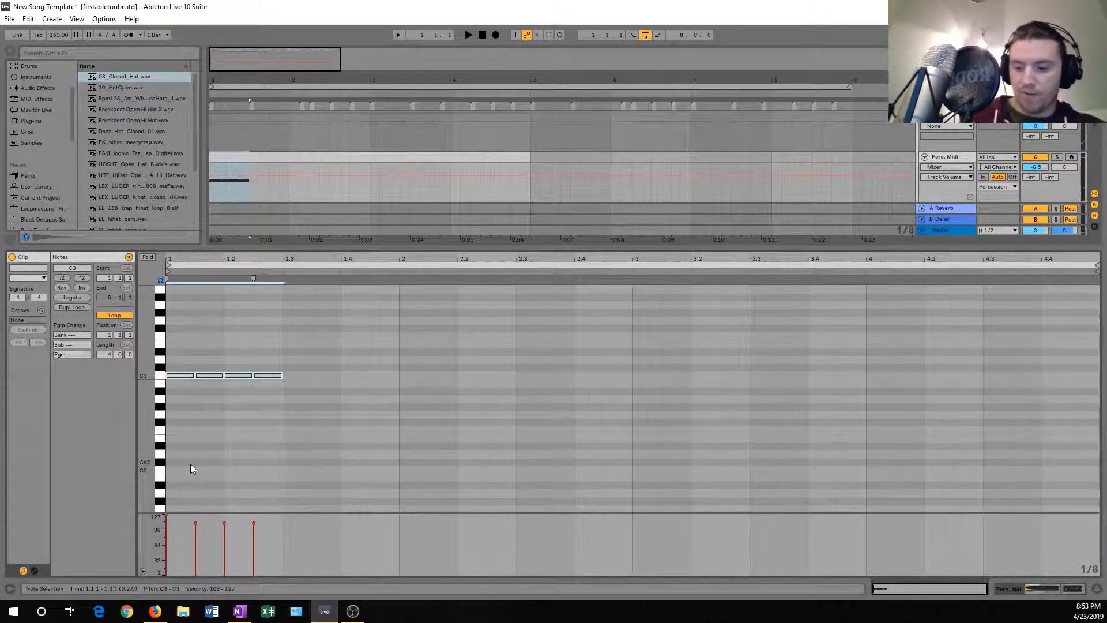
pyautogui.hotkey('ctrl', 'd')
pyautogui.hotkey('ctrl', 'd')
pyautogui.hotkey('ctrl', 'd')
pyautogui.hotkey('ctrl', 'd')
pyautogui.hotkey('ctrl', 'd')
pyautogui.hotkey('ctrl', 'd')
pyautogui.hotkey('ctrl', 'd')
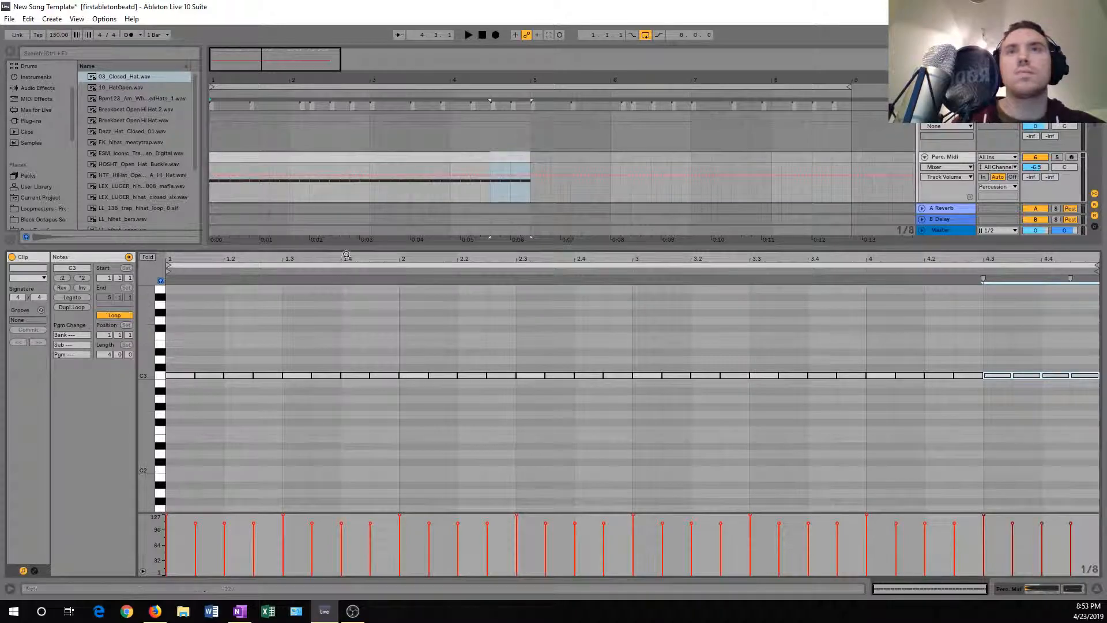
# Duplicate the four-bar closed-hat clip on the first Perc. Midi track to fill bars 5 to 8
pyautogui.moveTo(360, 246); pyautogui.dragTo(360, 344)
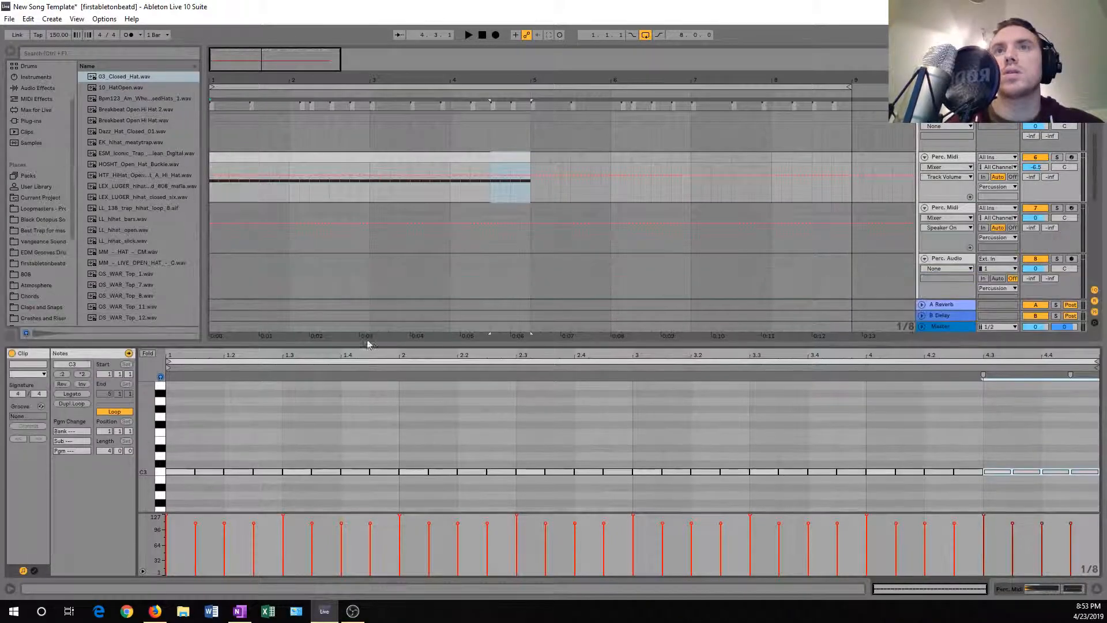
pyautogui.click(302, 159)
pyautogui.hotkey('ctrl', 'd')
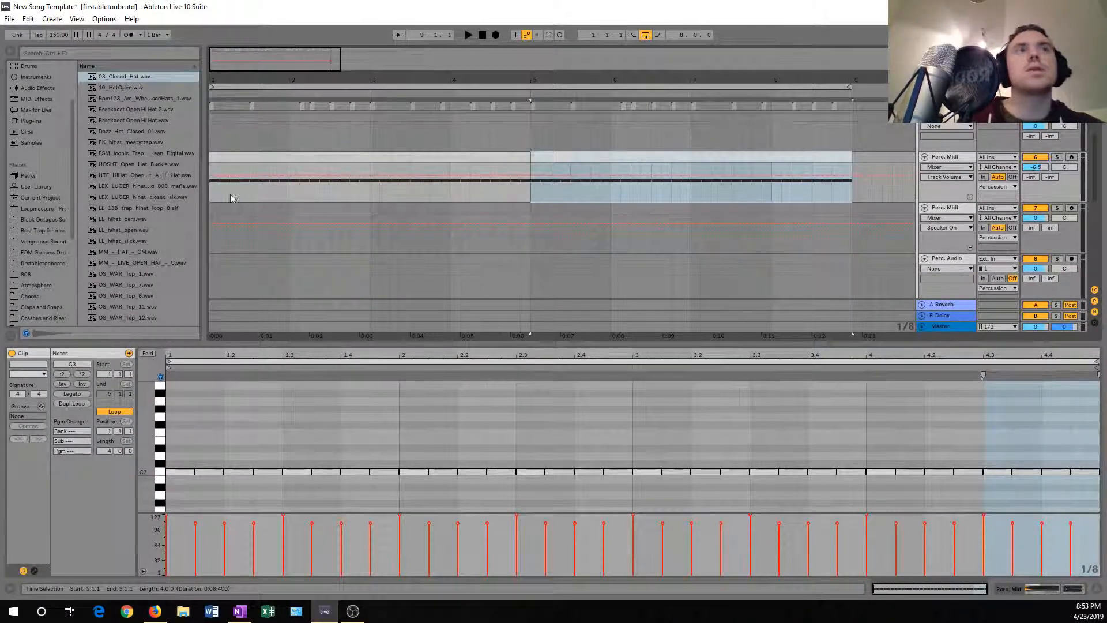
# Play the beat from bar 1 to check the closed-hat pattern against the kick and snare
pyautogui.click(242, 157)
pyautogui.scroll(4, 346, 170)
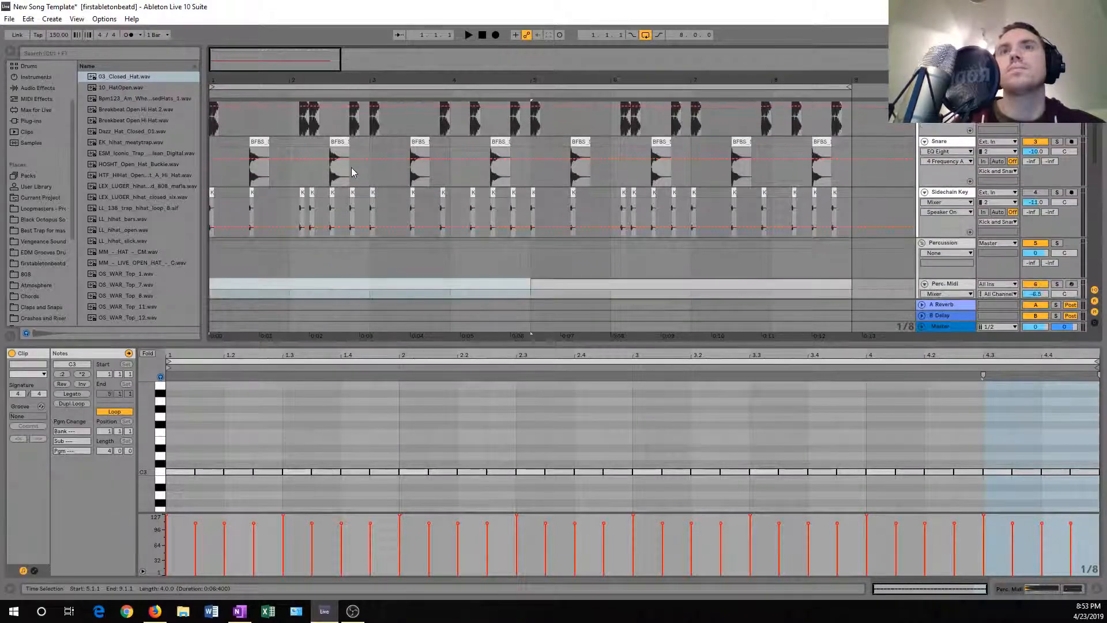
pyautogui.scroll(-1, 353, 171)
pyautogui.press('space')
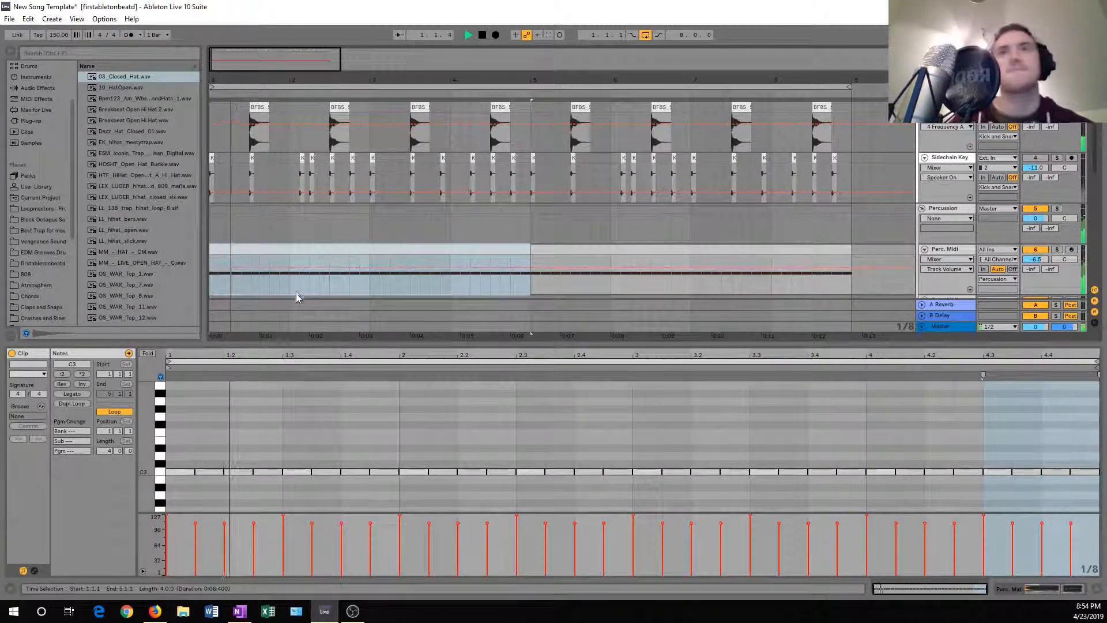
pyautogui.scroll(-3, 371, 413)
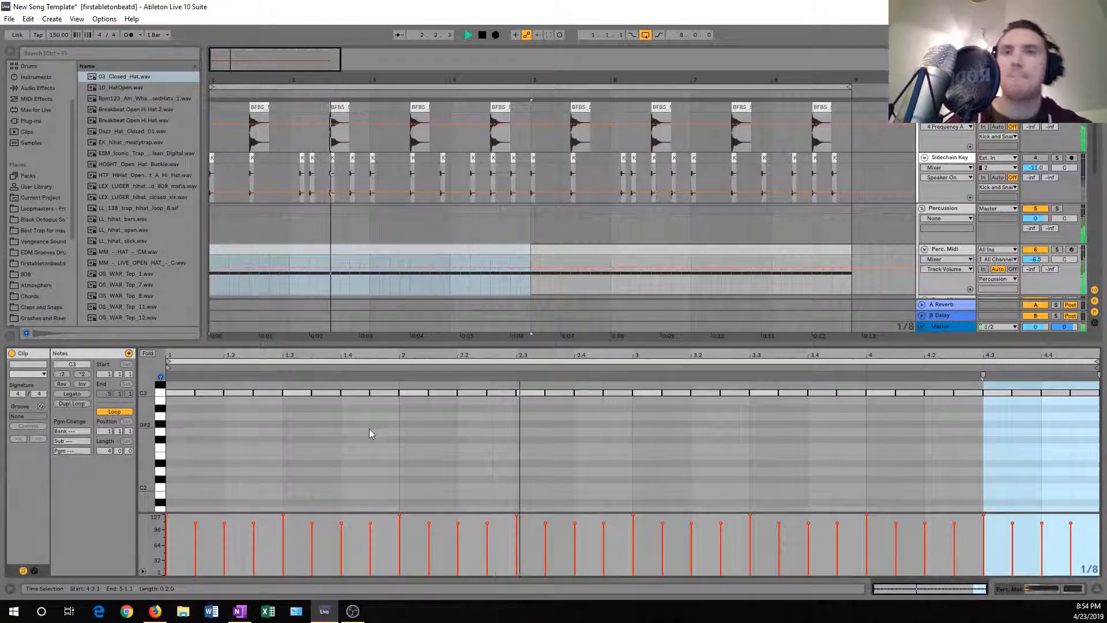
pyautogui.scroll(3, 369, 428)
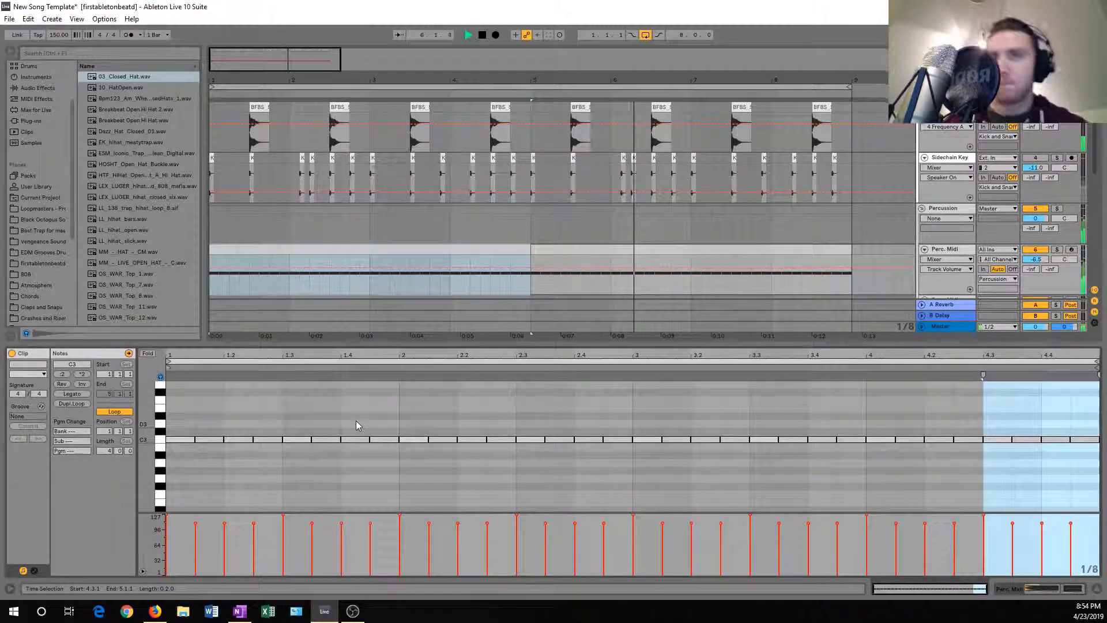
pyautogui.press('space')
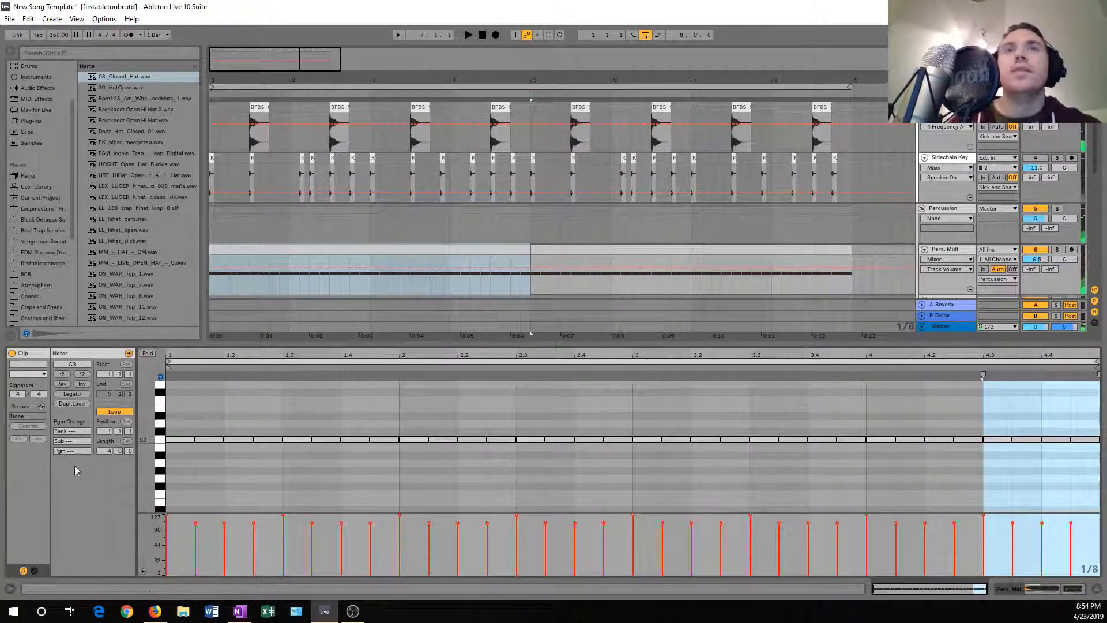